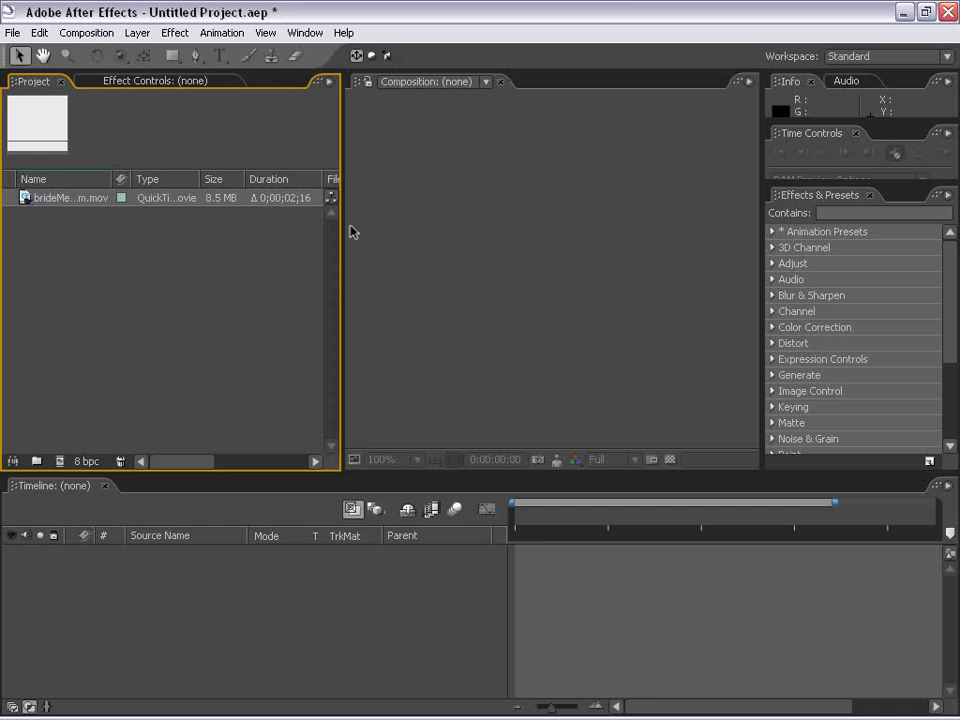
Create a composition from the brideMedium.mov footage and view it at 50%.
{"action": "left_click_drag", "start_coordinate": [339, 232], "coordinate": [306, 241]}
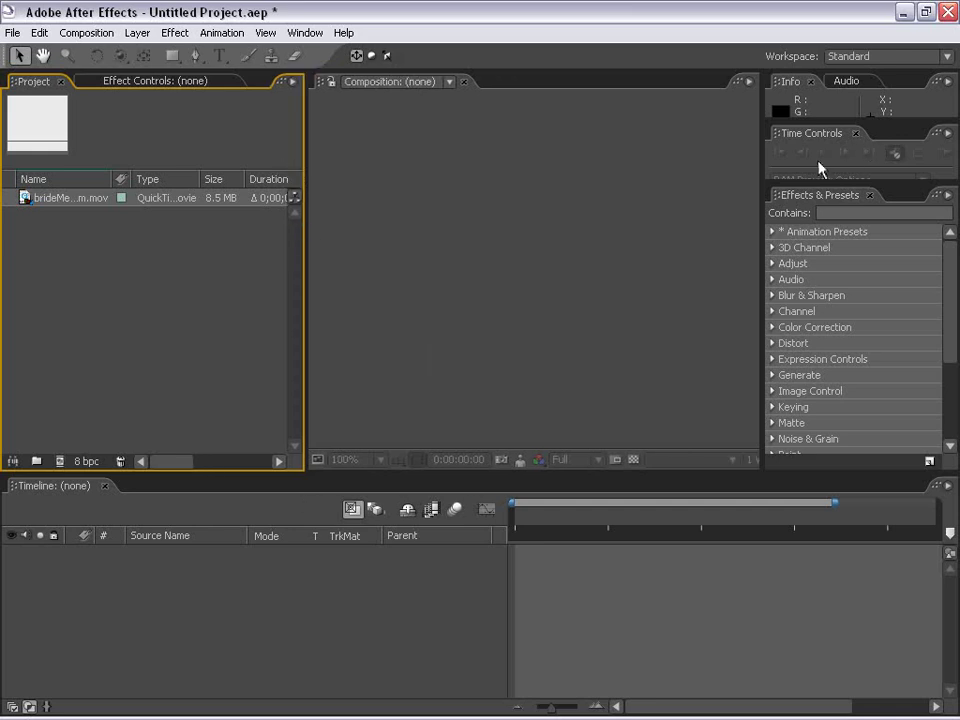
{"action": "left_click_drag", "start_coordinate": [30, 203], "coordinate": [521, 240]}
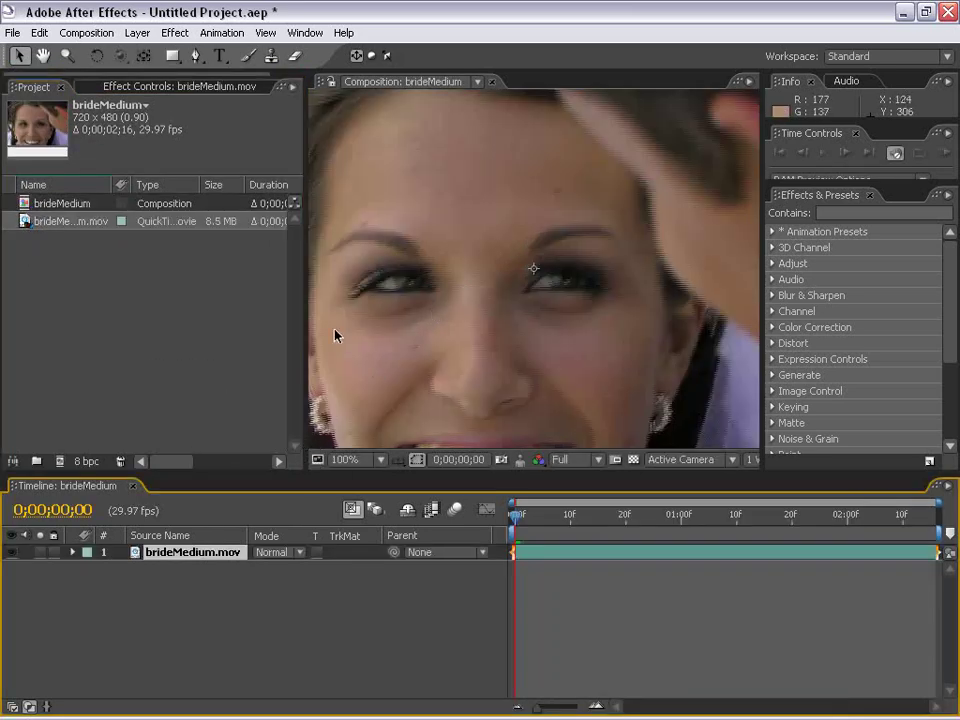
{"action": "scroll", "coordinate": [476, 349], "scroll_direction": "down", "scroll_amount": 2}
{"action": "left_click", "coordinate": [487, 419]}
{"action": "scroll", "coordinate": [583, 332], "scroll_direction": "up", "scroll_amount": 1}
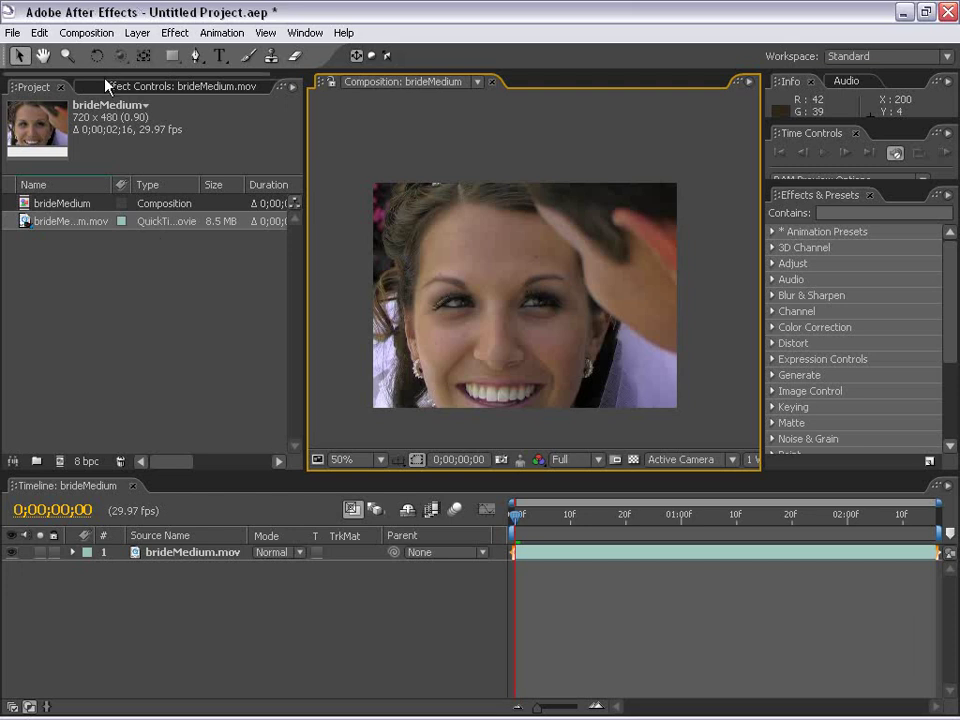
{"action": "left_click", "coordinate": [491, 246]}
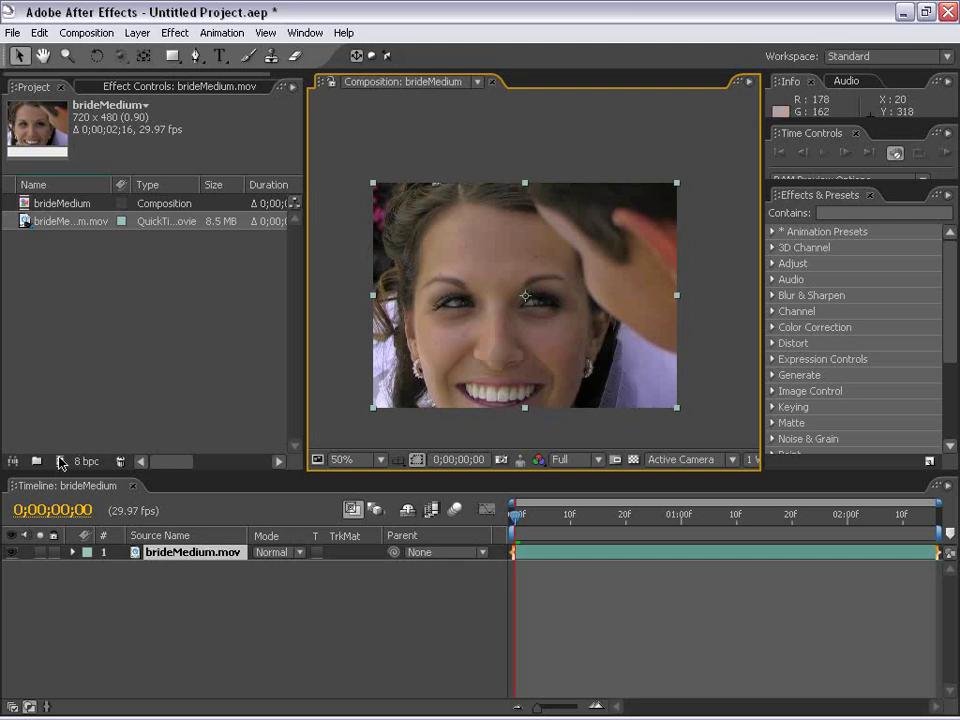
{"action": "left_click_drag", "start_coordinate": [51, 221], "coordinate": [68, 470]}
{"action": "left_click", "coordinate": [253, 296]}
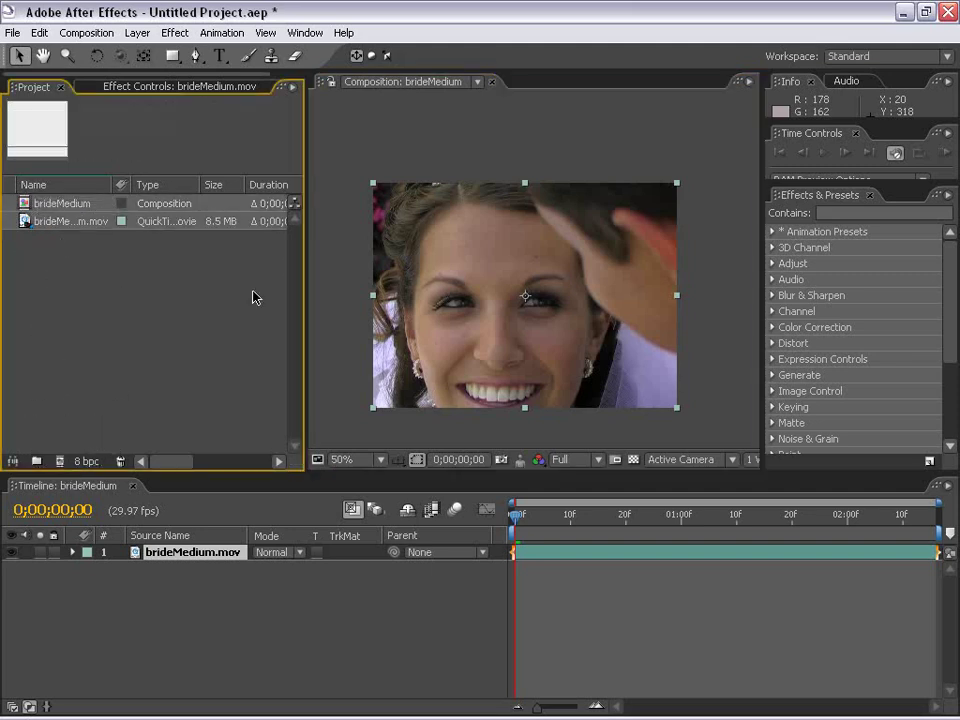
{"action": "left_click", "coordinate": [435, 147]}
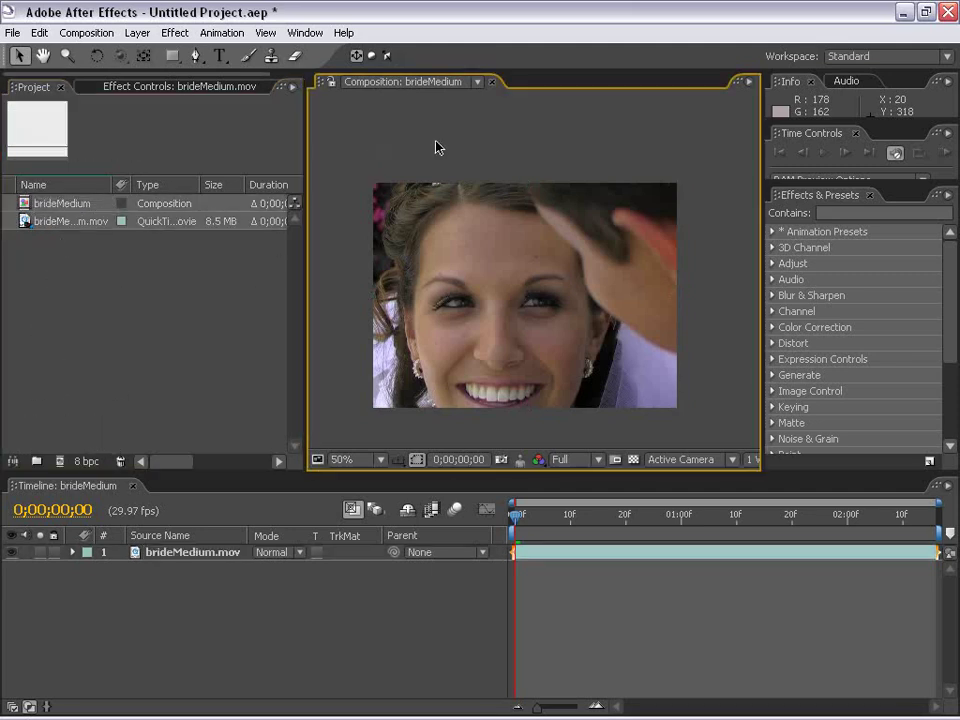
Try to outline the woman's face on the brideMedium.mov layer with a Pen tool mask.
{"action": "left_click", "coordinate": [451, 243]}
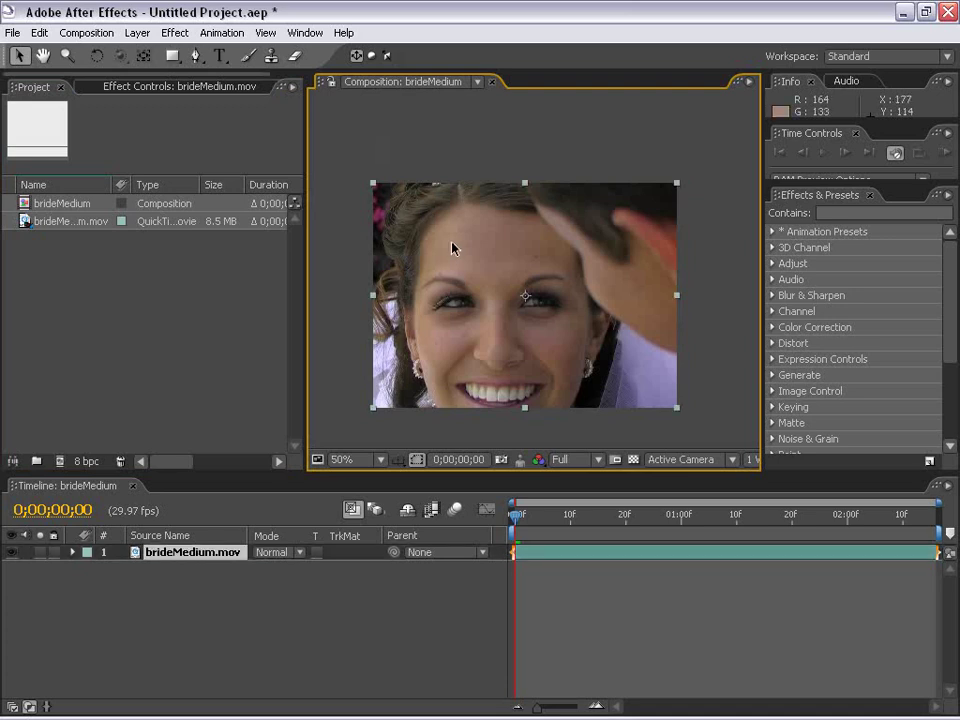
{"action": "left_click", "coordinate": [196, 56]}
{"action": "left_click", "coordinate": [489, 194]}
{"action": "left_click", "coordinate": [469, 203]}
{"action": "left_click", "coordinate": [403, 304]}
{"action": "left_click", "coordinate": [410, 362]}
{"action": "left_click", "coordinate": [427, 447]}
{"action": "left_click", "coordinate": [568, 413]}
{"action": "left_click", "coordinate": [603, 374]}
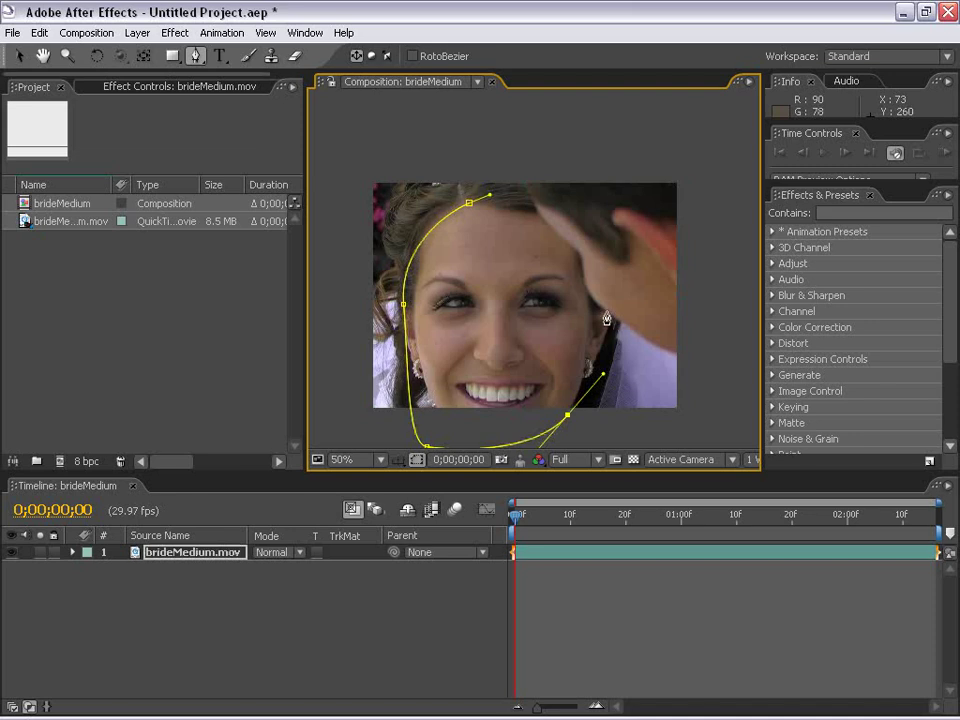
{"action": "key", "text": "v"}
{"action": "left_click", "coordinate": [540, 563]}
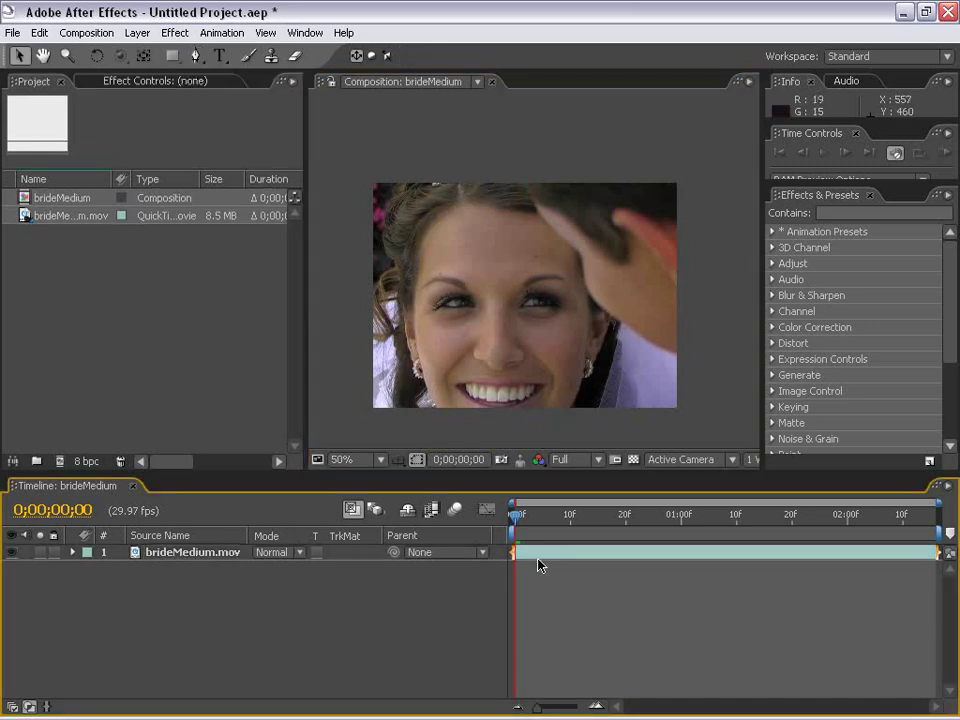
Duplicate the brideMedium.mov layer and apply the CC Threshold RGB effect to the upper copy.
{"action": "left_click", "coordinate": [541, 558]}
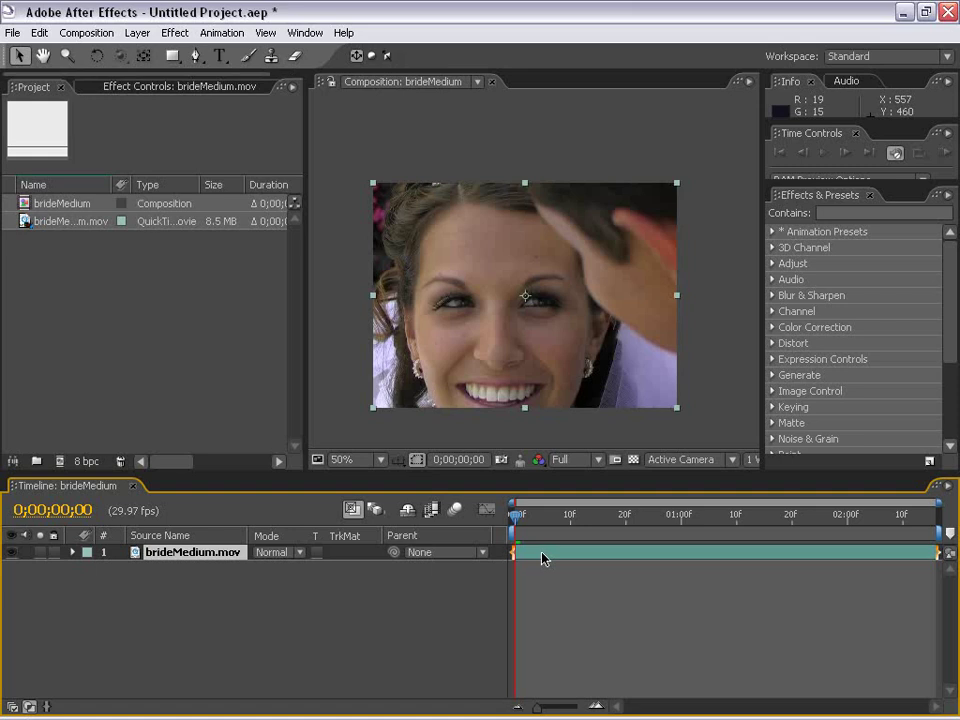
{"action": "key", "text": "ctrl+d"}
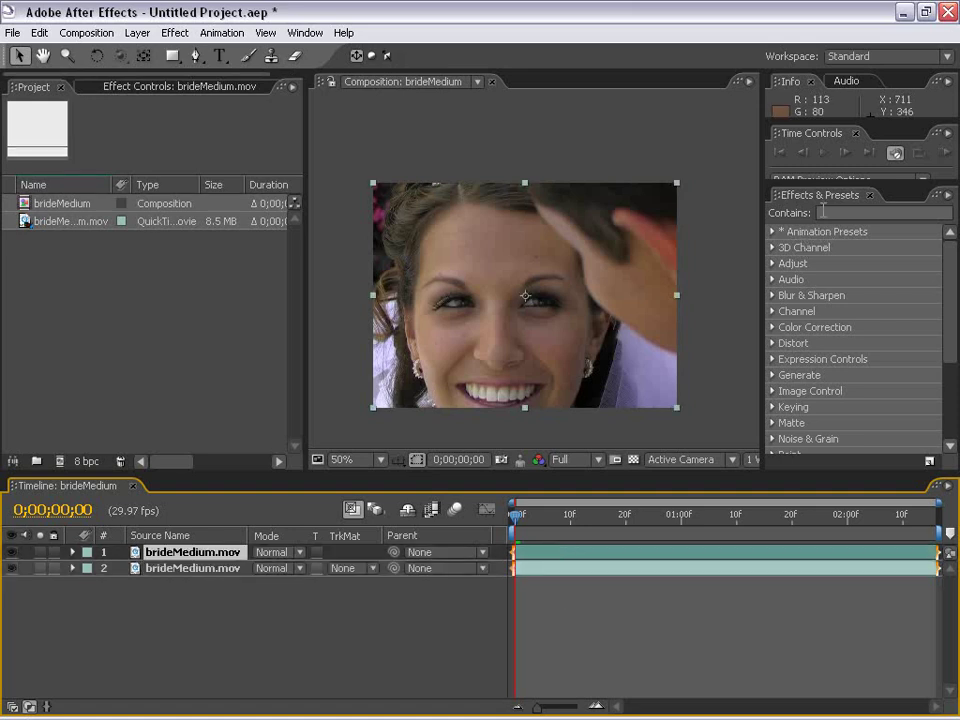
{"action": "left_click", "coordinate": [822, 212]}
{"action": "type", "text": "thre"}
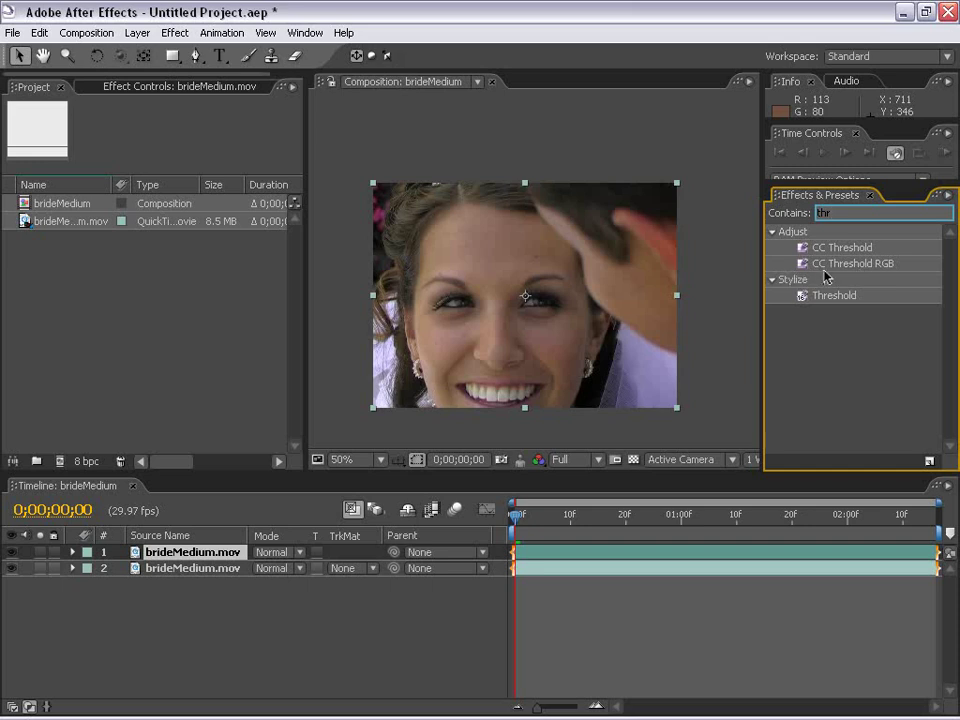
{"action": "left_click", "coordinate": [830, 265]}
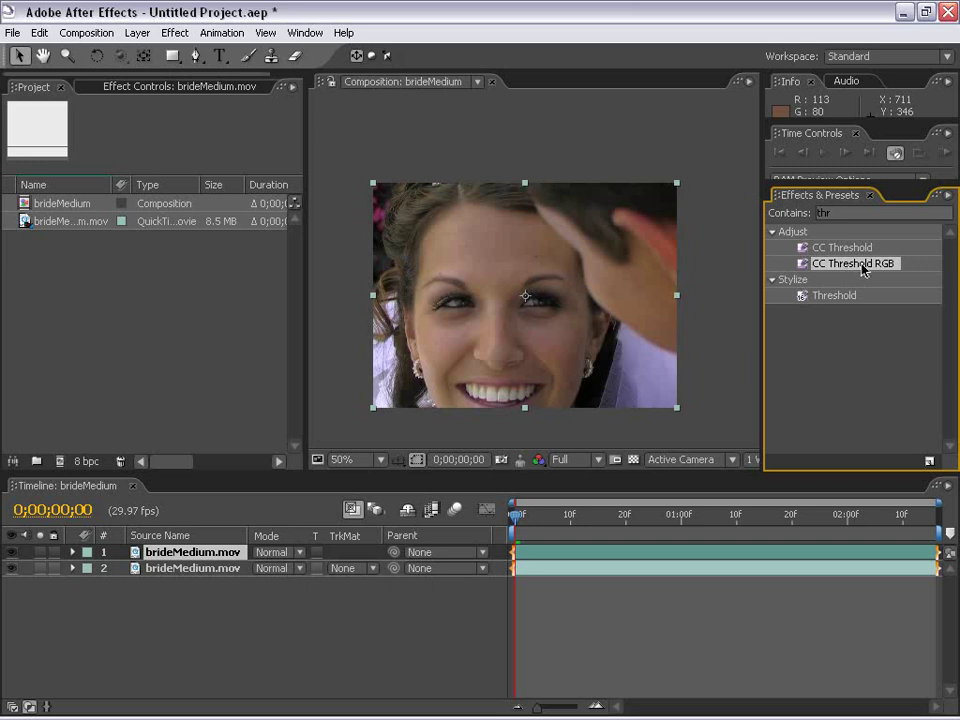
{"action": "left_click_drag", "start_coordinate": [866, 268], "coordinate": [186, 556]}
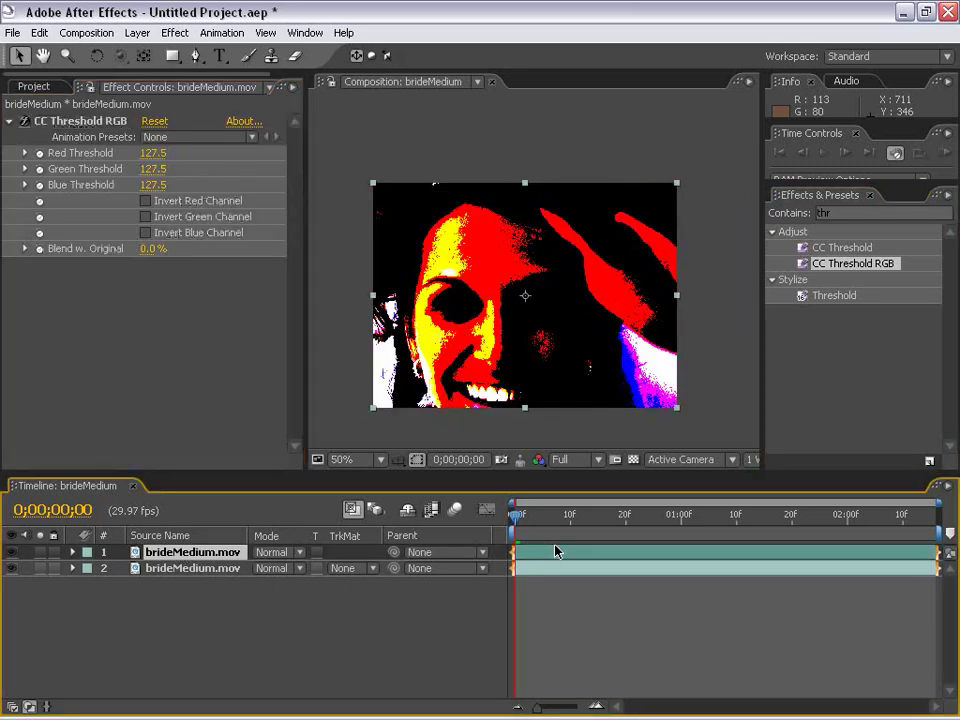
Set CC Threshold RGB to Green Threshold 255, Blue Threshold 255 and Red Threshold 104.5.
{"action": "left_click", "coordinate": [531, 336]}
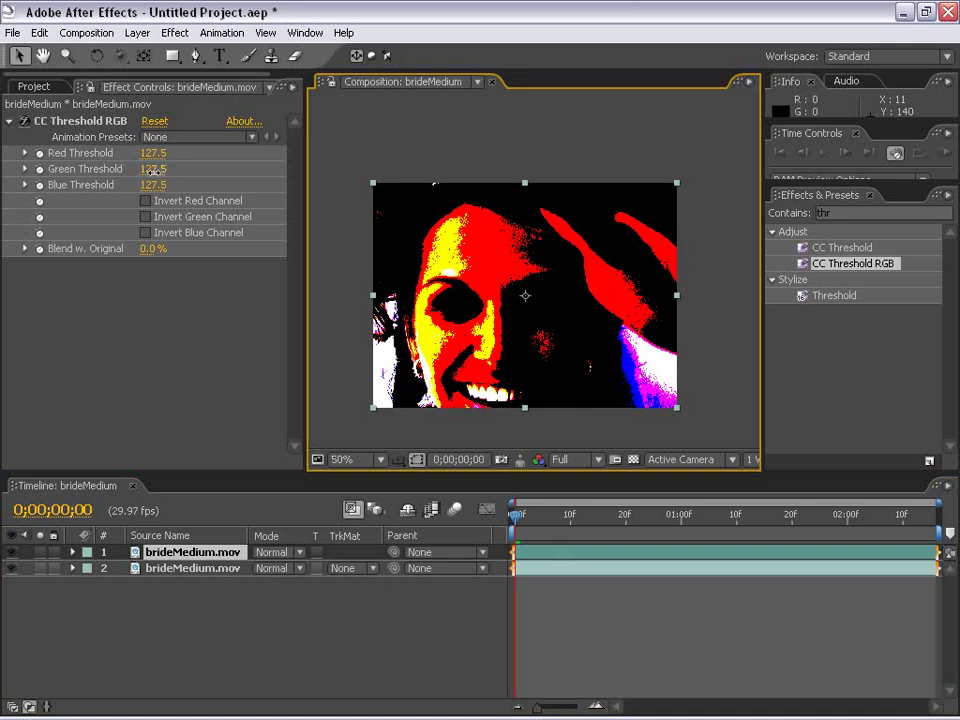
{"action": "left_click_drag", "start_coordinate": [152, 169], "coordinate": [265, 188]}
{"action": "left_click_drag", "start_coordinate": [153, 185], "coordinate": [250, 187]}
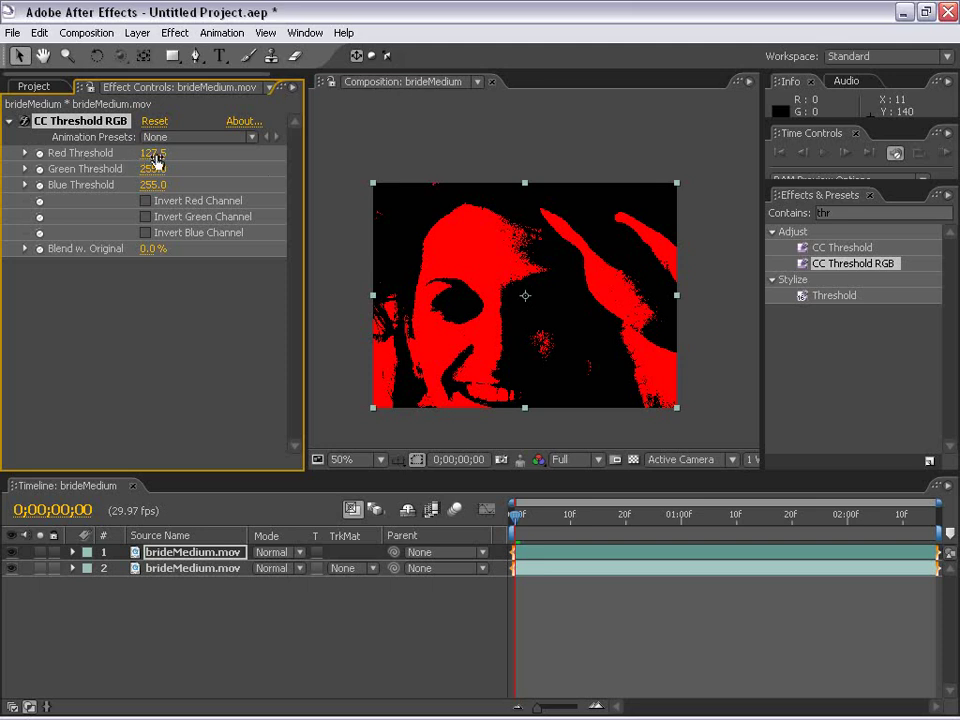
{"action": "left_click_drag", "start_coordinate": [155, 160], "coordinate": [188, 142]}
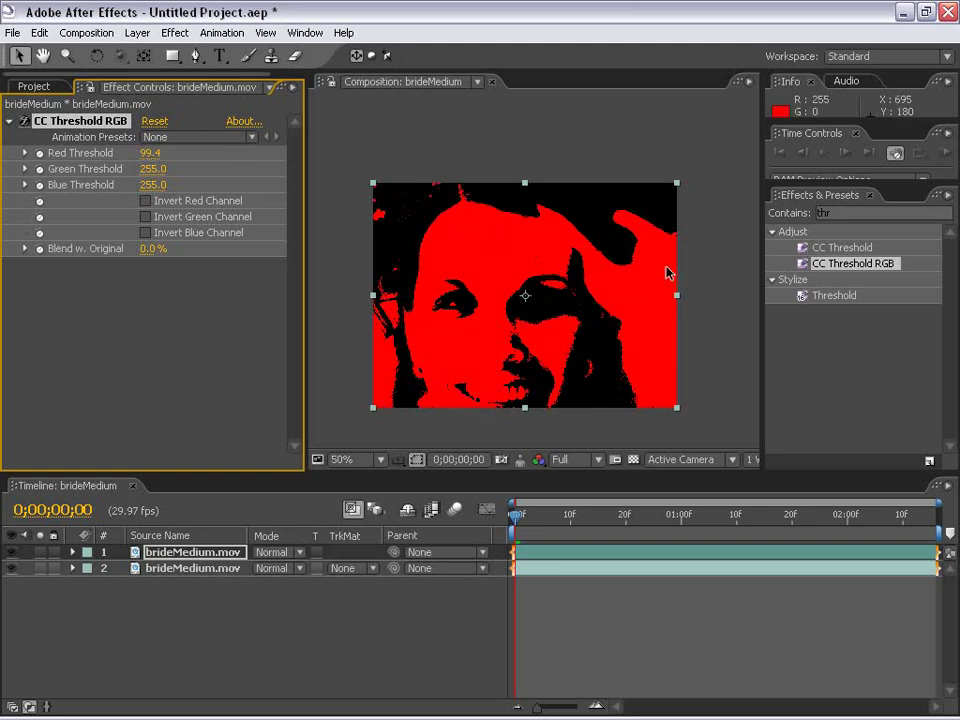
{"action": "left_click_drag", "start_coordinate": [150, 160], "coordinate": [145, 160]}
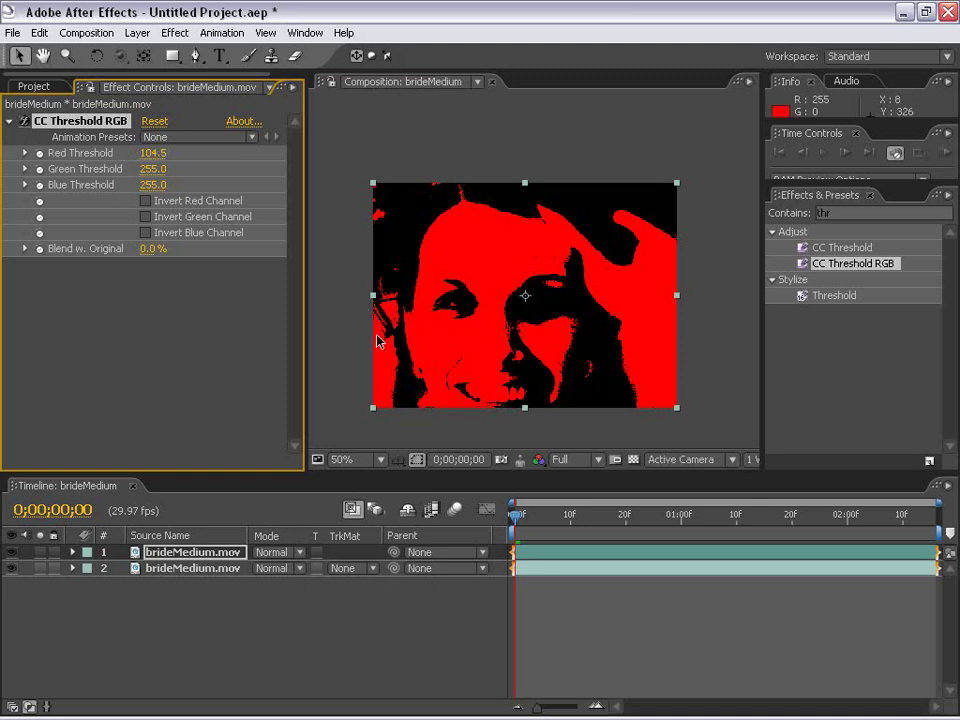
{"action": "left_click", "coordinate": [624, 643]}
{"action": "left_click", "coordinate": [489, 375]}
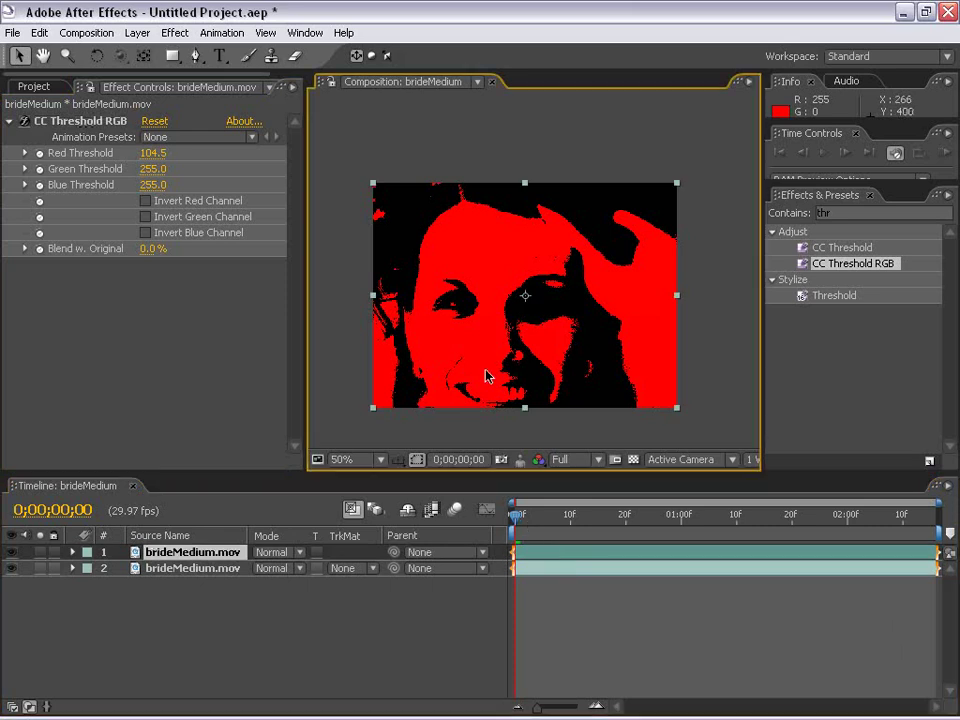
{"action": "left_click", "coordinate": [176, 33]}
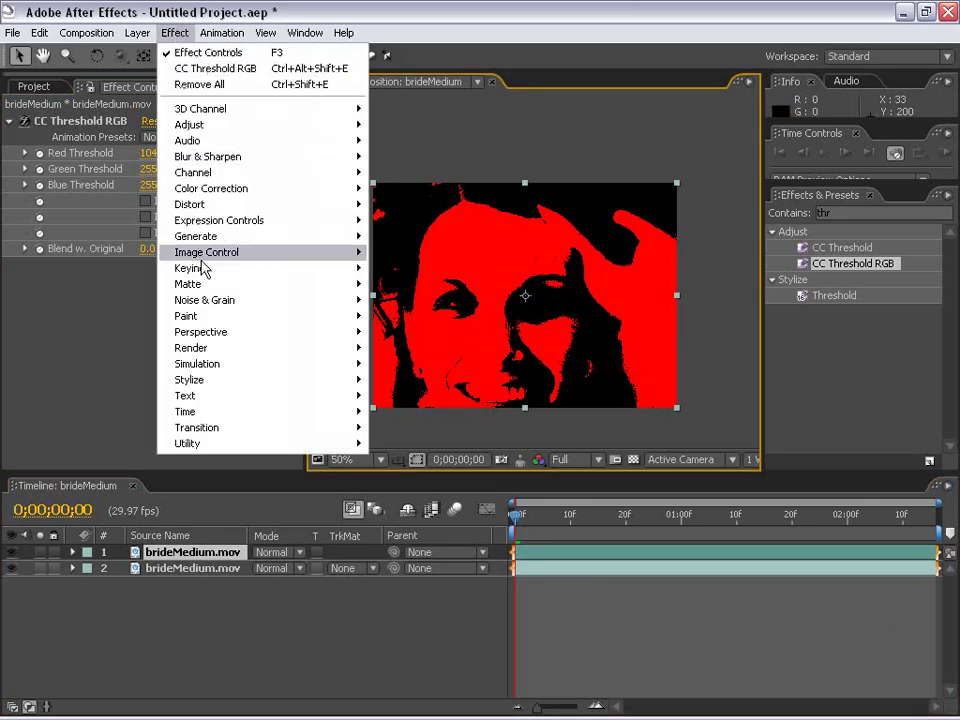
{"action": "left_click", "coordinate": [181, 22]}
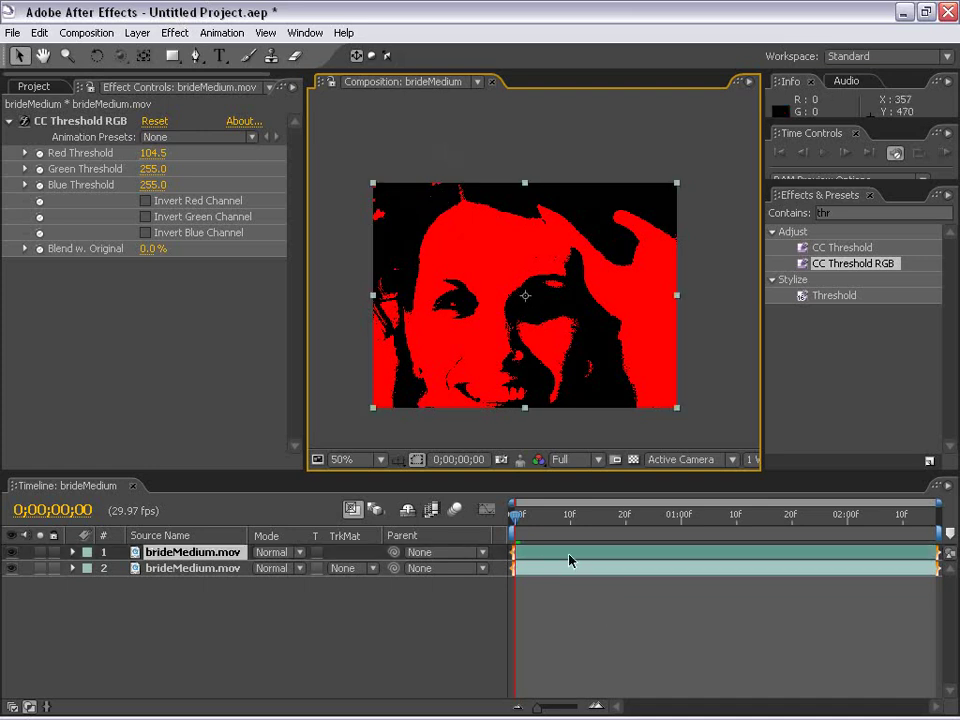
Add Hue/Saturation to the thresholded layer, lower Master Saturation to -100, and collapse both effects.
{"action": "left_click", "coordinate": [173, 32]}
{"action": "mouse_move", "coordinate": [213, 190]}
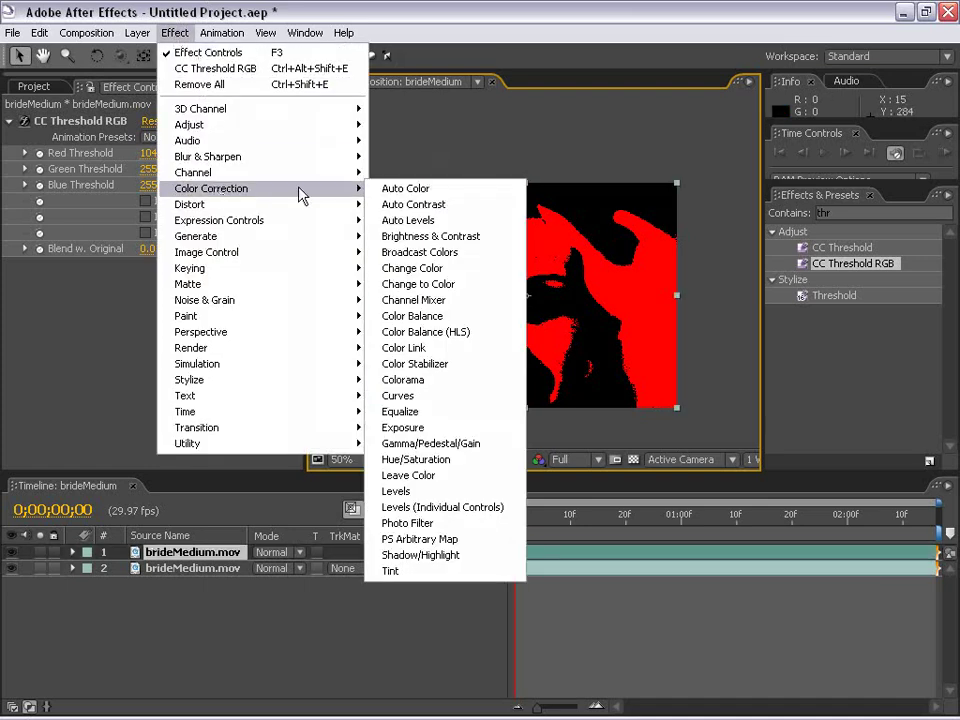
{"action": "left_click", "coordinate": [482, 459]}
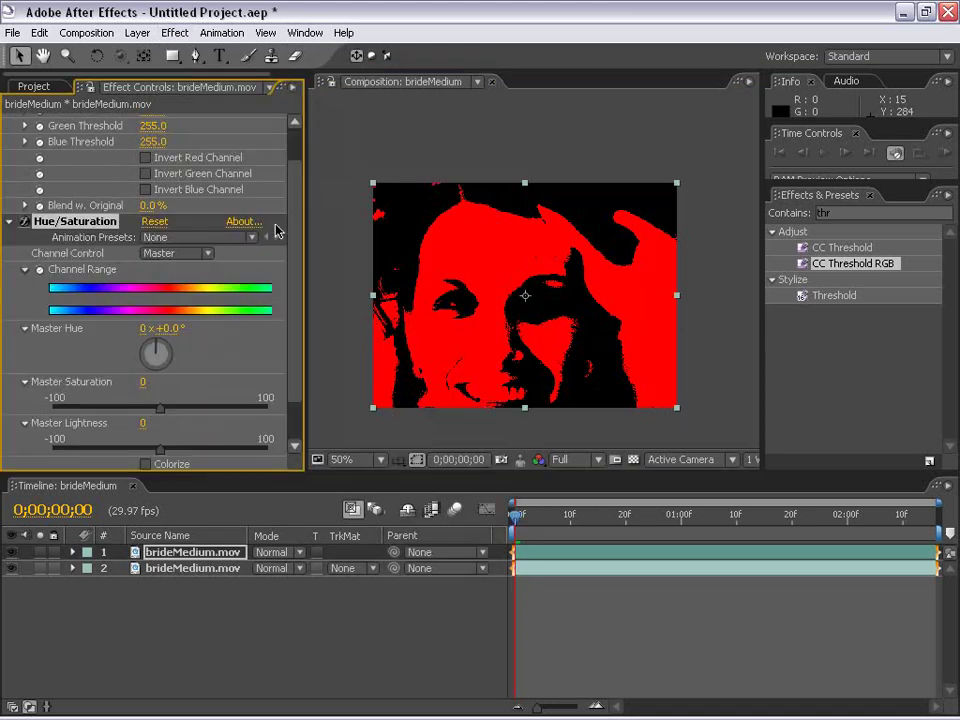
{"action": "scroll", "coordinate": [298, 212], "scroll_direction": "down", "scroll_amount": 2}
{"action": "left_click_drag", "start_coordinate": [163, 358], "coordinate": [5, 281]}
{"action": "left_click", "coordinate": [10, 170]}
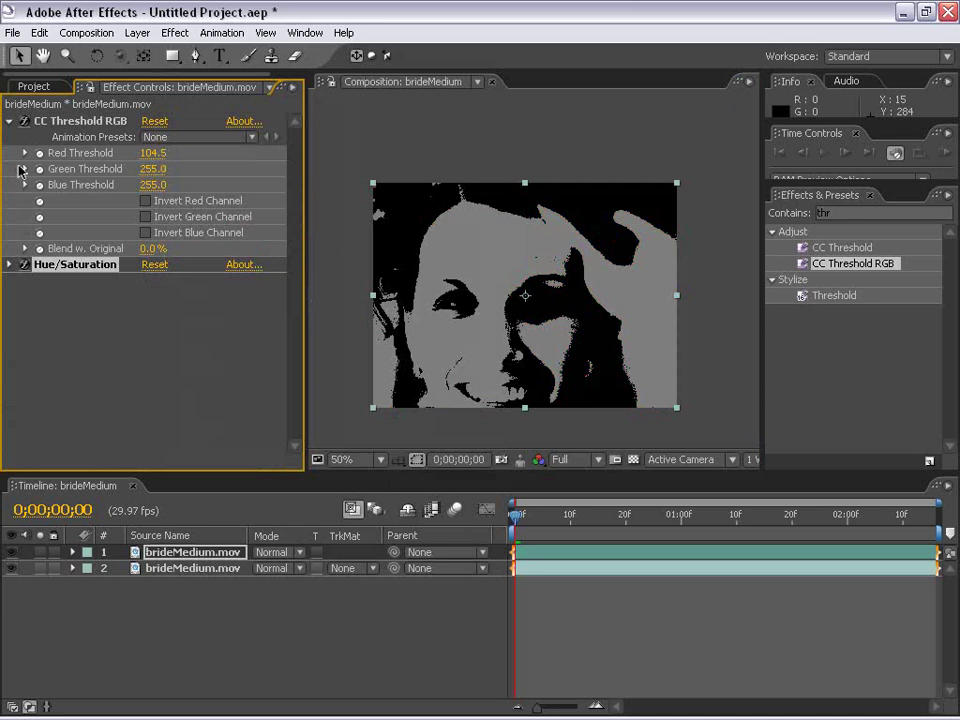
{"action": "left_click", "coordinate": [9, 120]}
Add a Levels effect to the upper layer and lower Input White until the grey areas turn pure white.
{"action": "left_click", "coordinate": [175, 32]}
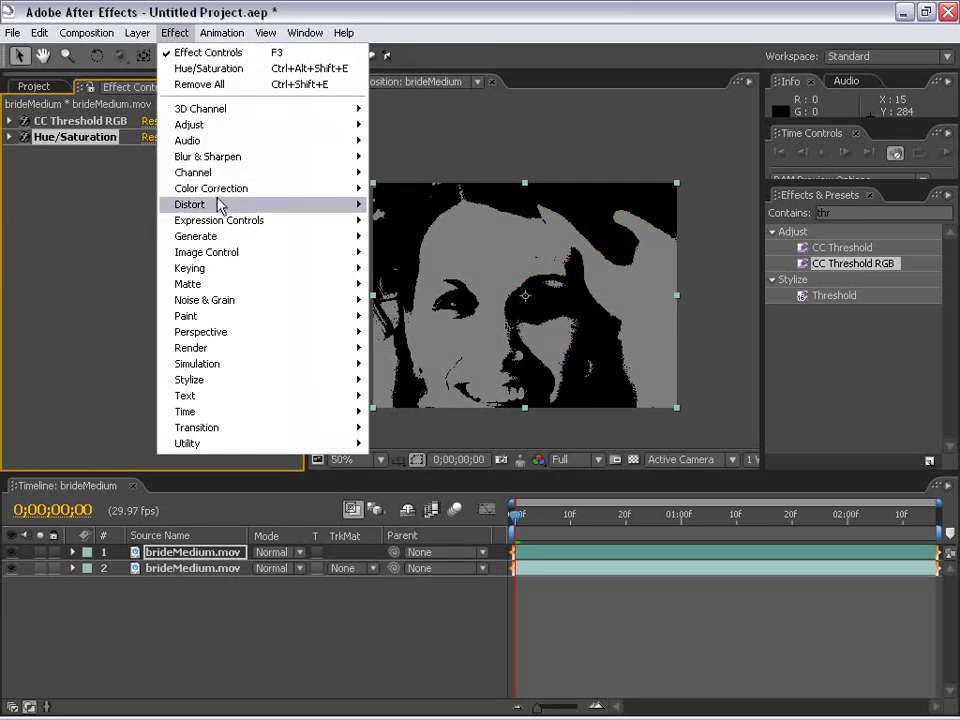
{"action": "mouse_move", "coordinate": [220, 190]}
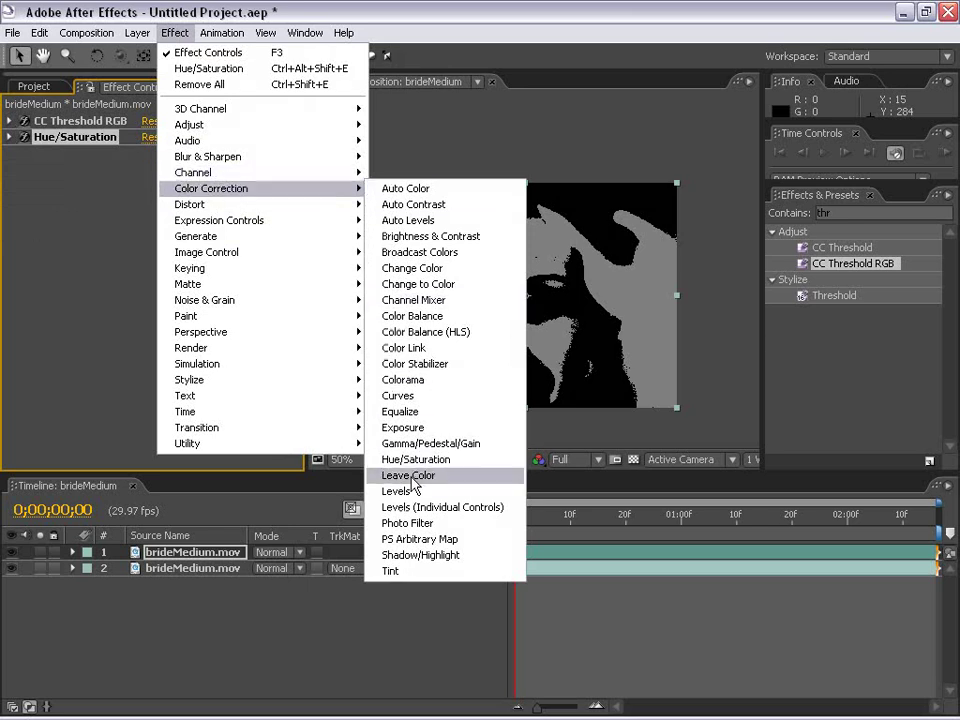
{"action": "left_click", "coordinate": [400, 491]}
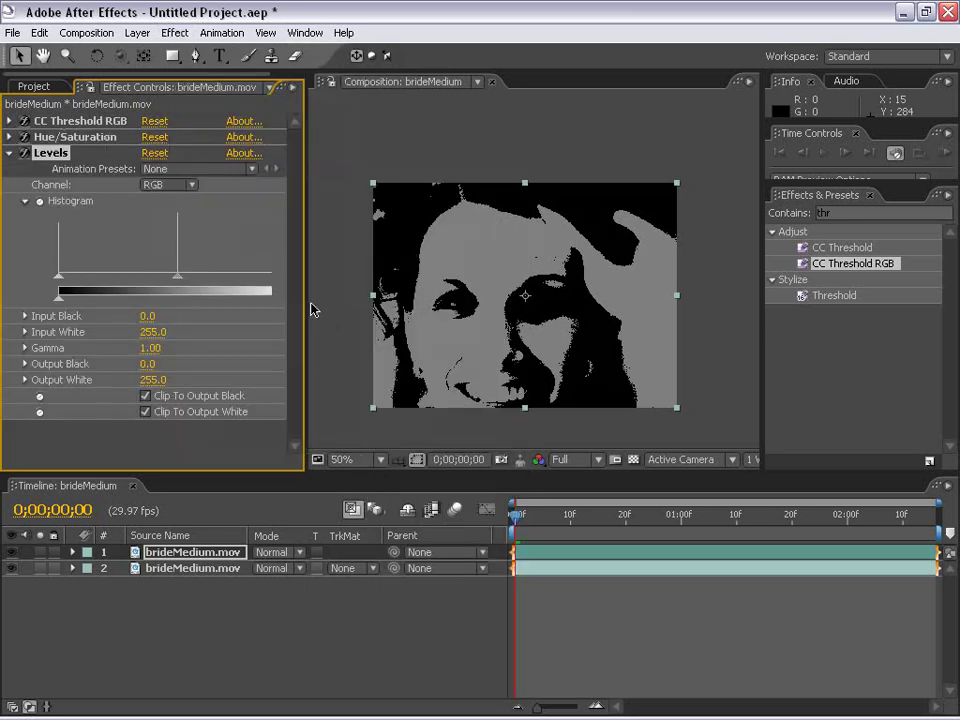
{"action": "left_click_drag", "start_coordinate": [306, 302], "coordinate": [370, 299]}
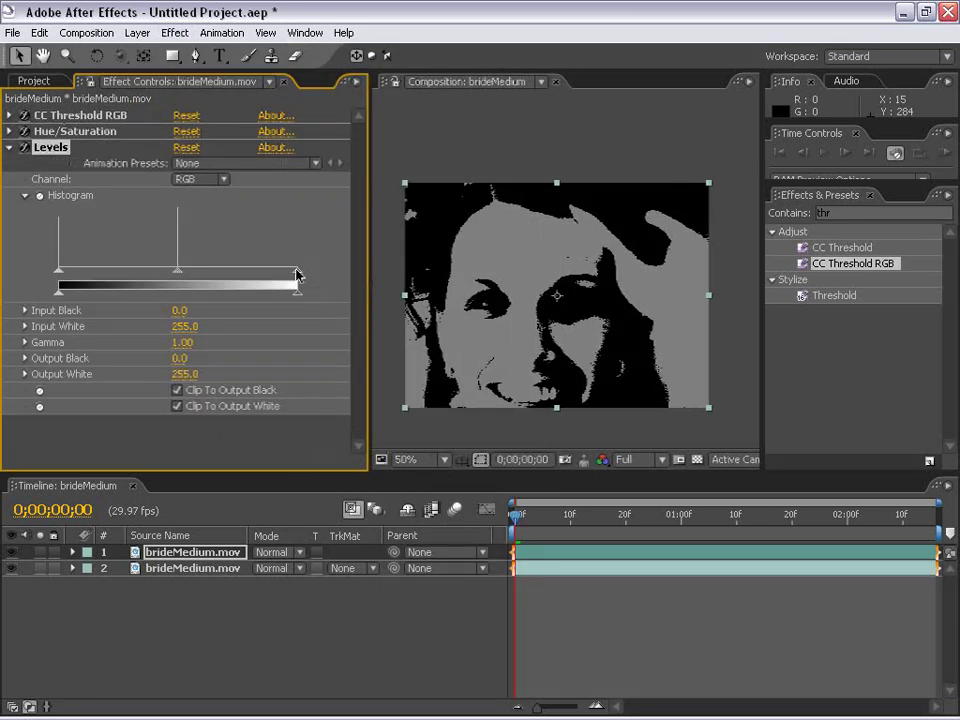
{"action": "left_click_drag", "start_coordinate": [296, 275], "coordinate": [135, 274]}
Collapse Levels and toggle the Hue/Saturation and Levels effects off and back on to compare the image.
{"action": "left_click", "coordinate": [24, 131]}
{"action": "left_click", "coordinate": [9, 147]}
{"action": "left_click", "coordinate": [24, 147]}
{"action": "left_click", "coordinate": [24, 131]}
{"action": "left_click", "coordinate": [24, 147]}
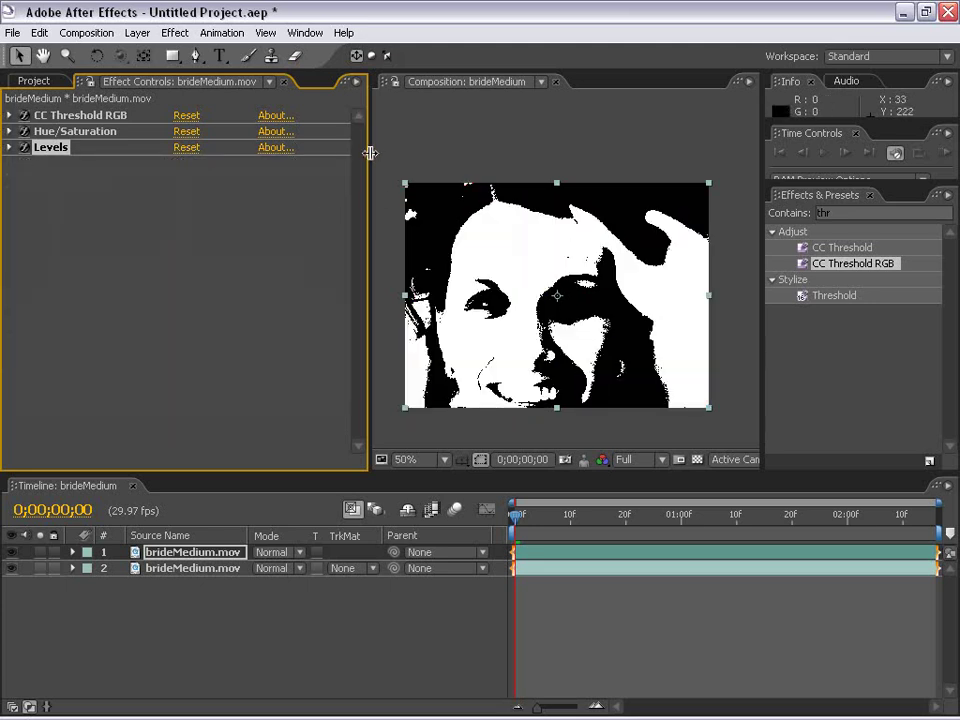
Create an adjustment layer and place it between the two brideMedium.mov layers.
{"action": "left_click_drag", "start_coordinate": [368, 150], "coordinate": [220, 150]}
{"action": "left_click", "coordinate": [137, 33]}
{"action": "mouse_move", "coordinate": [150, 52]}
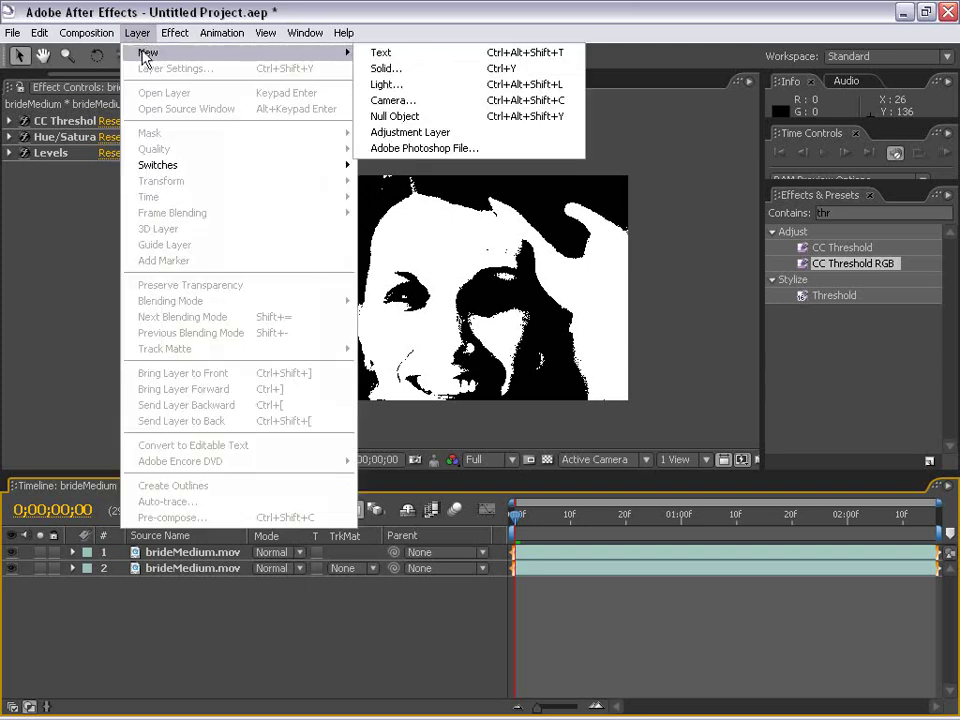
{"action": "left_click", "coordinate": [451, 135]}
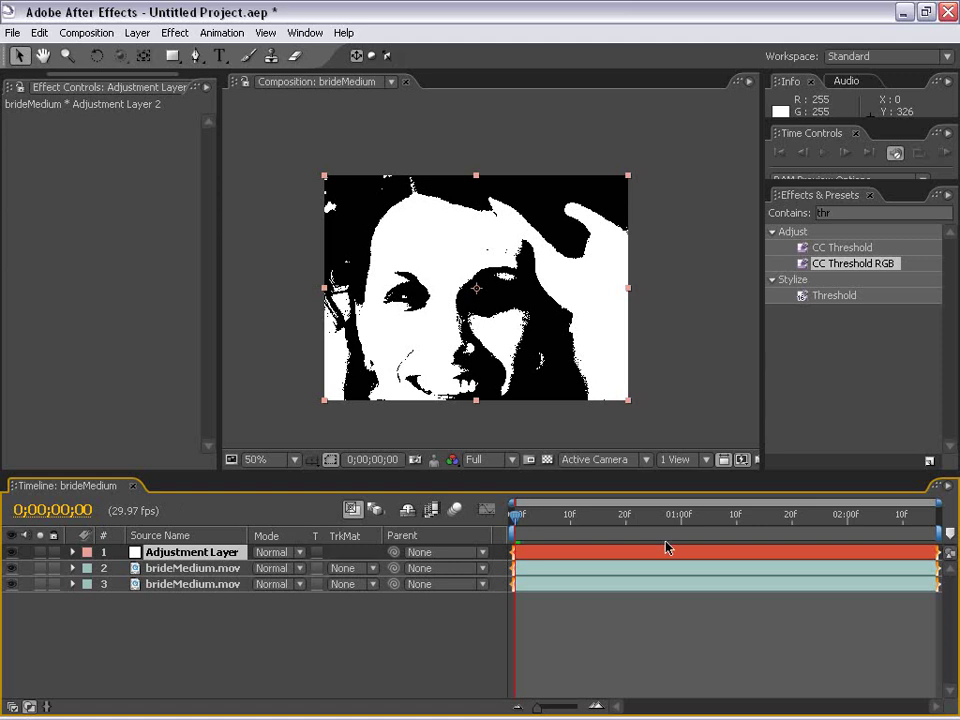
{"action": "left_click", "coordinate": [171, 606]}
{"action": "left_click_drag", "start_coordinate": [128, 553], "coordinate": [168, 576]}
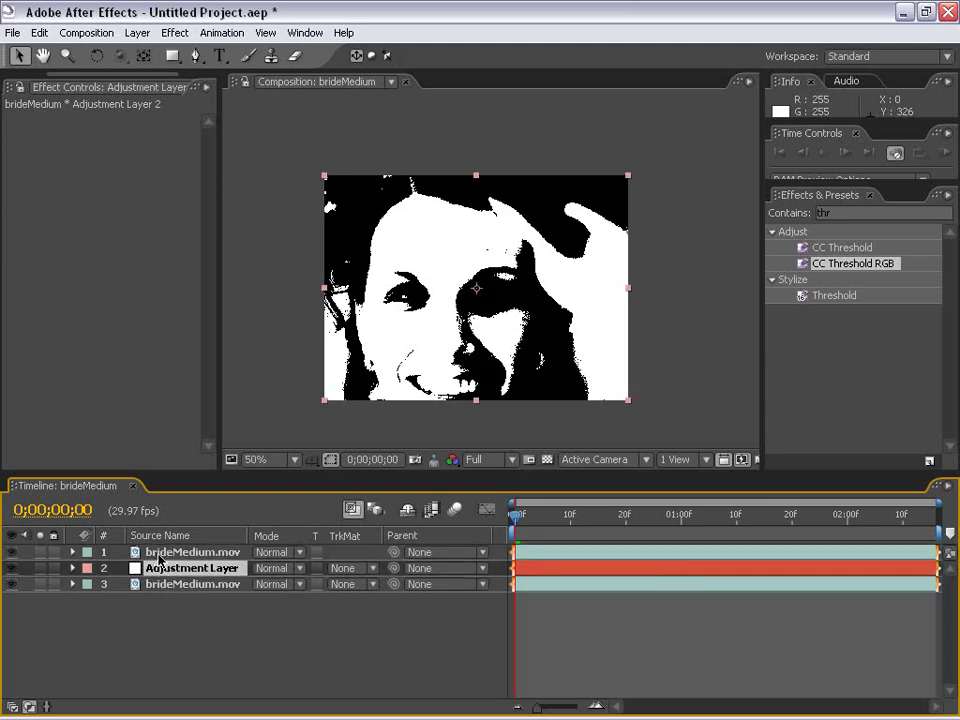
Hide and show the upper brideMedium.mov layer to compare it with the original footage.
{"action": "left_click", "coordinate": [160, 552]}
{"action": "left_click", "coordinate": [11, 552]}
{"action": "left_click", "coordinate": [11, 552]}
{"action": "left_click", "coordinate": [203, 659]}
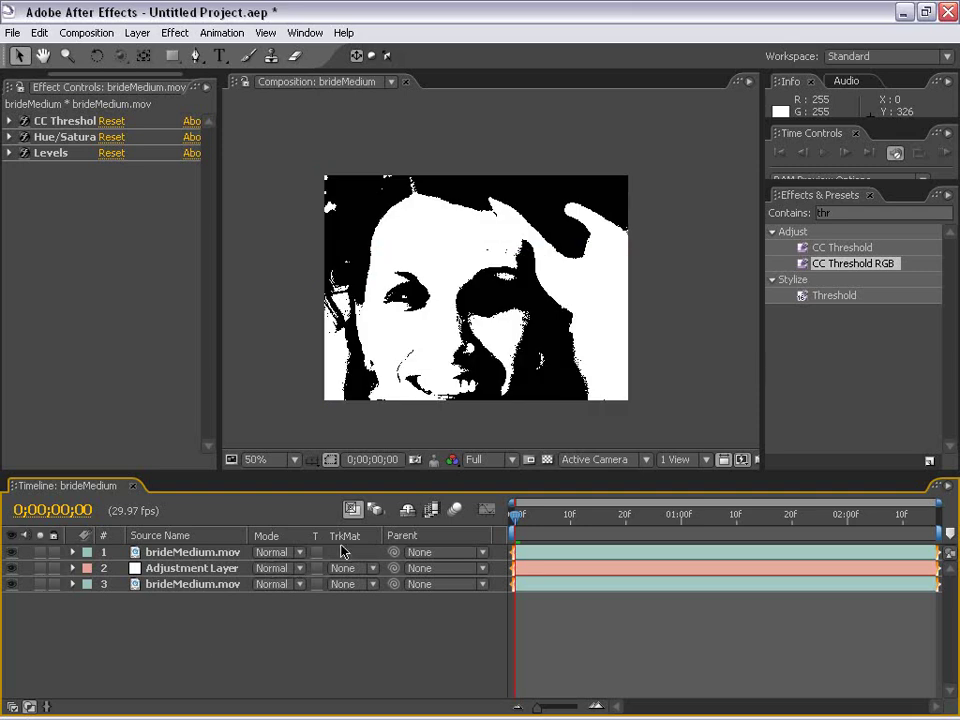
Alternate the timeline columns between layer switches and modes, finishing with Mode and TrkMat displayed.
{"action": "key", "text": "F4"}
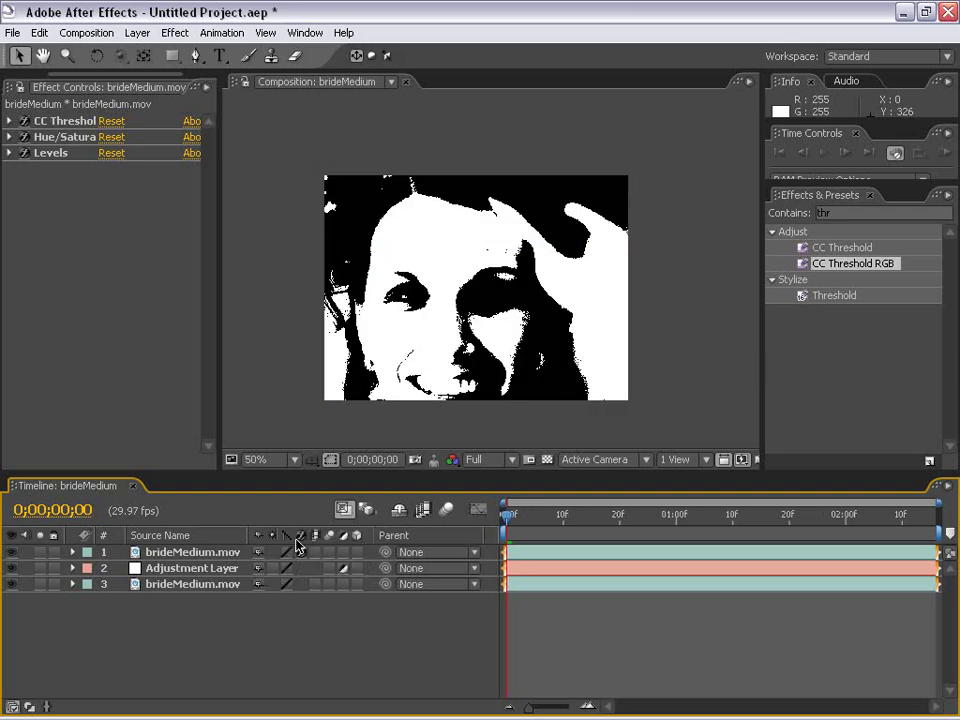
{"action": "key", "text": "F4"}
{"action": "key", "text": "F4"}
{"action": "key", "text": "F4"}
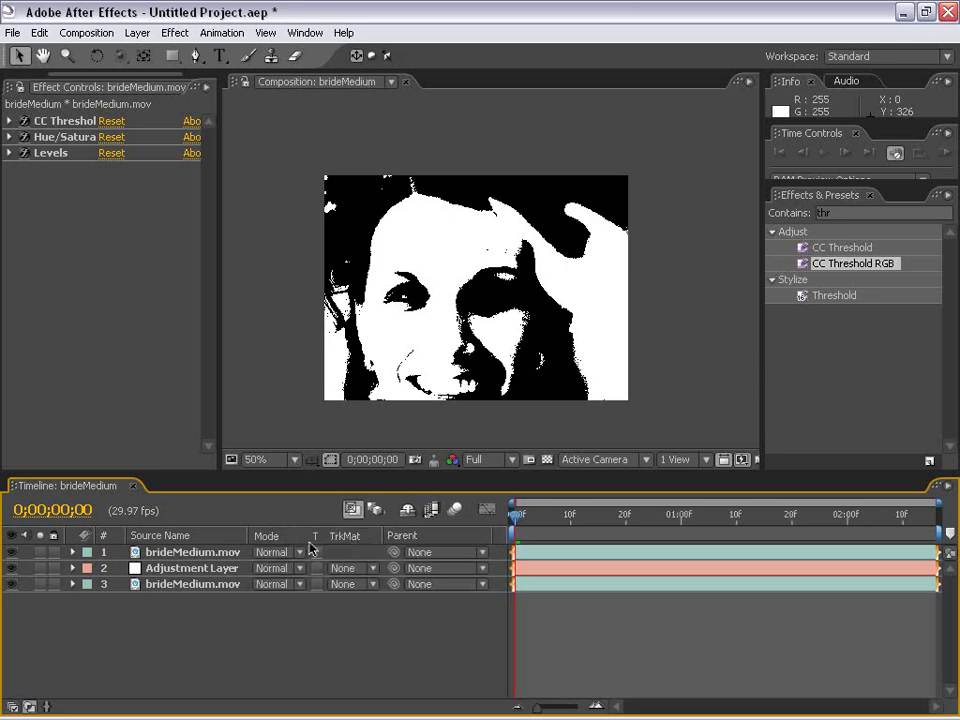
Set the adjustment layer's track matte to Luma Matte "brideMedium.mov" and move the current time to 0;00;00;08.
{"action": "left_click", "coordinate": [345, 569]}
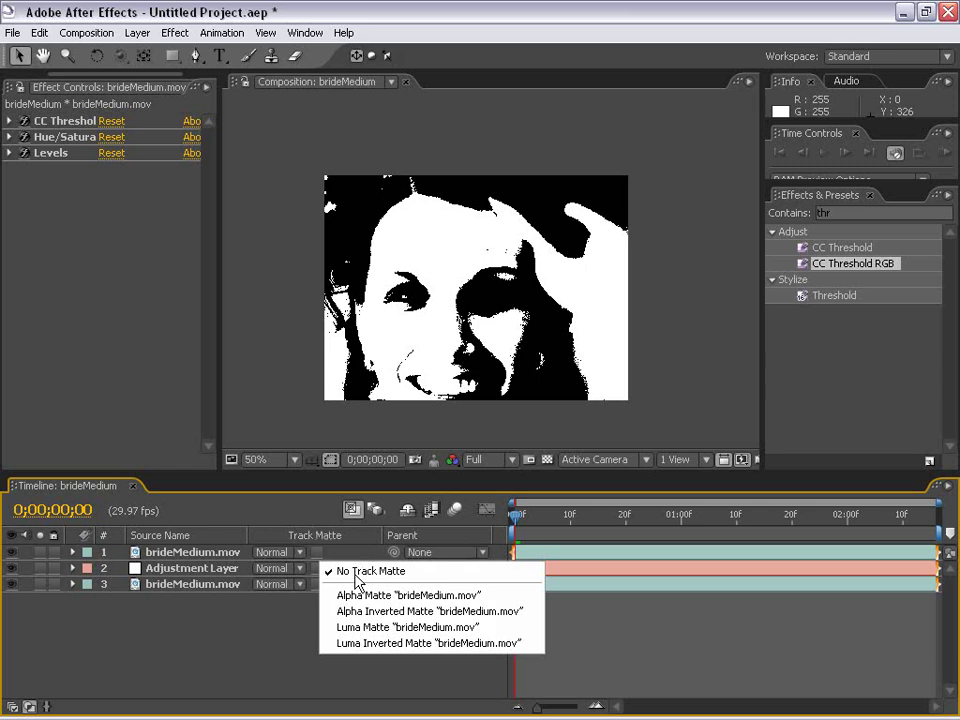
{"action": "left_click", "coordinate": [402, 628]}
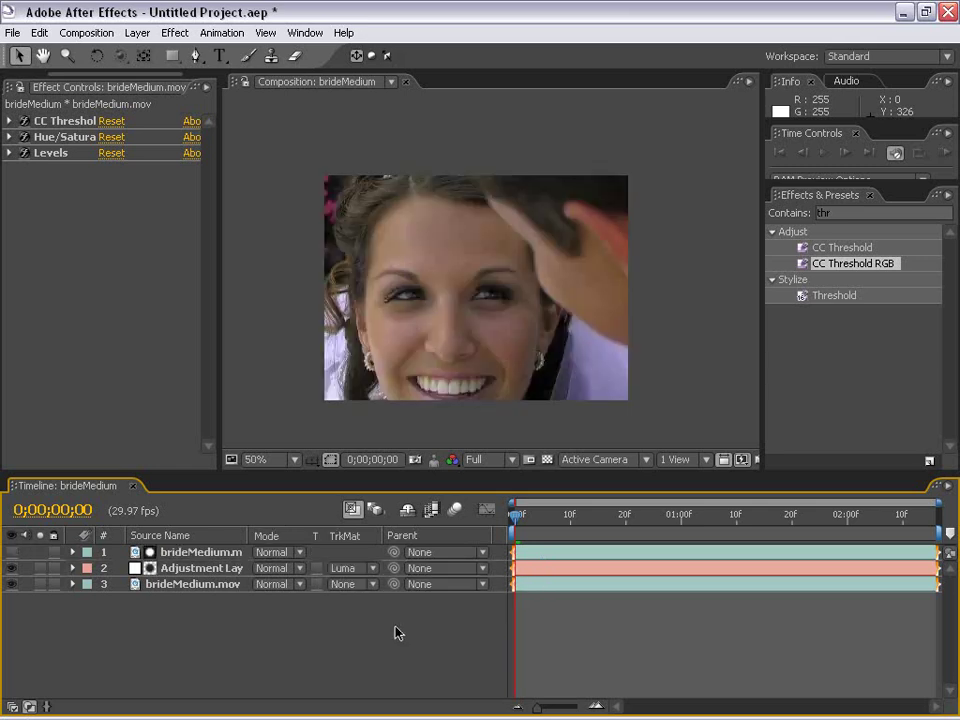
{"action": "left_click_drag", "start_coordinate": [534, 523], "coordinate": [559, 542]}
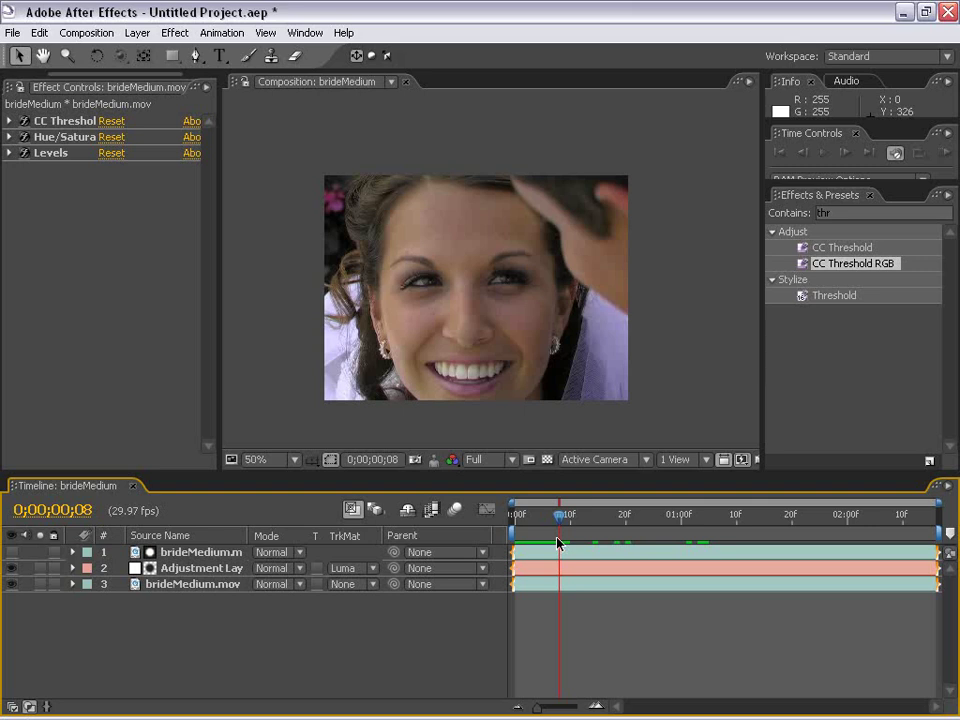
Show and hide the upper brideMedium.mov matte, with the adjustment layer selected, to compare the matte with the footage.
{"action": "left_click", "coordinate": [12, 553]}
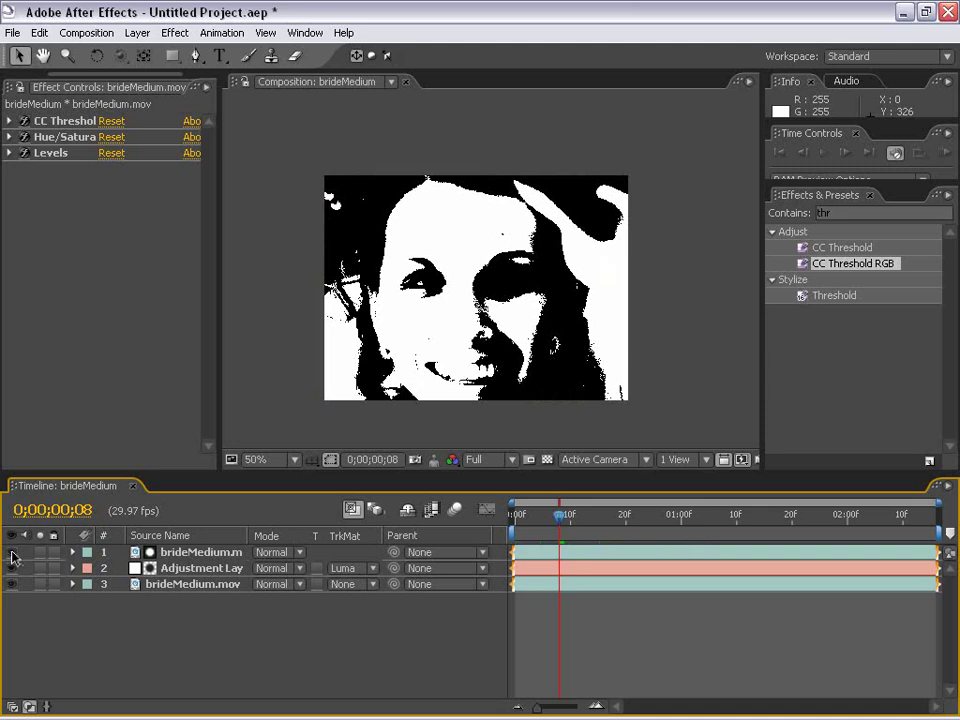
{"action": "left_click", "coordinate": [12, 556]}
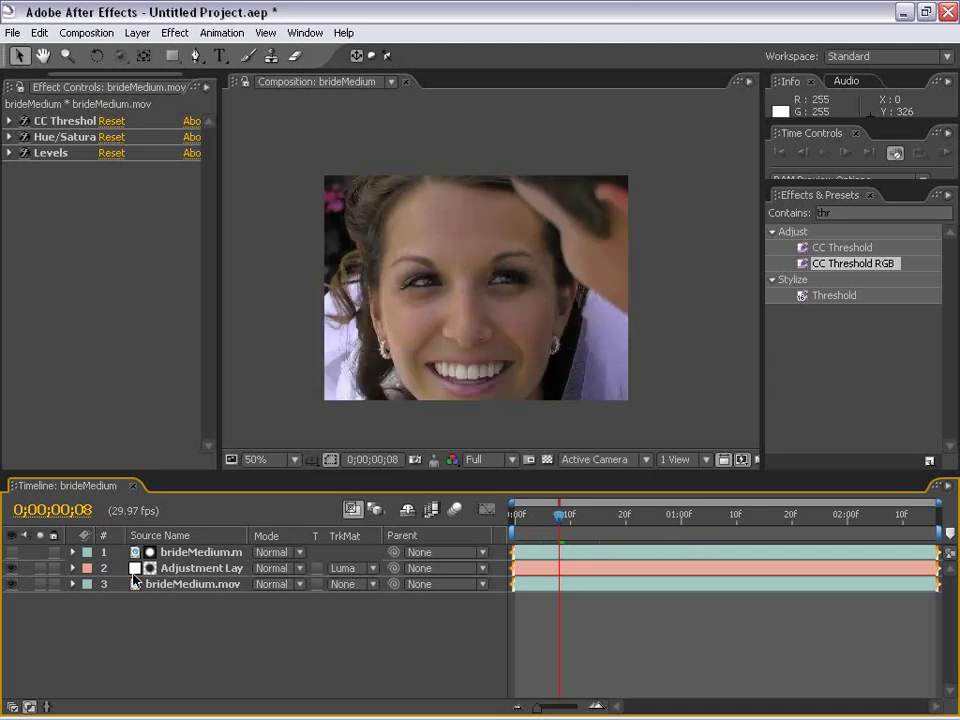
{"action": "left_click", "coordinate": [205, 569]}
{"action": "left_click", "coordinate": [559, 613]}
{"action": "left_click", "coordinate": [543, 570]}
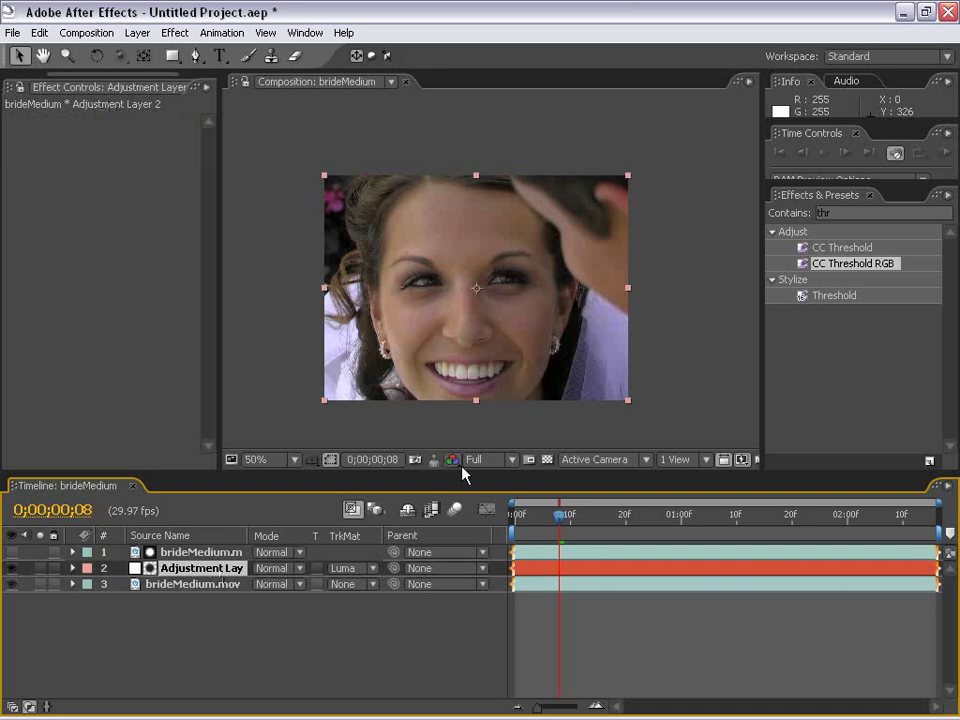
{"action": "left_click", "coordinate": [13, 554]}
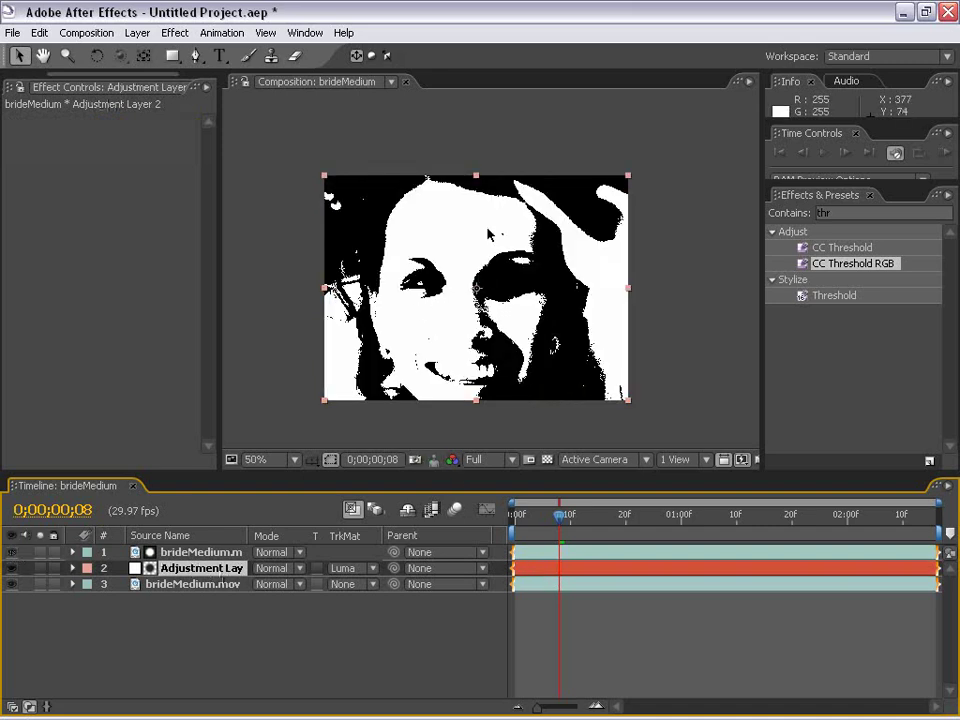
{"action": "left_click", "coordinate": [13, 554]}
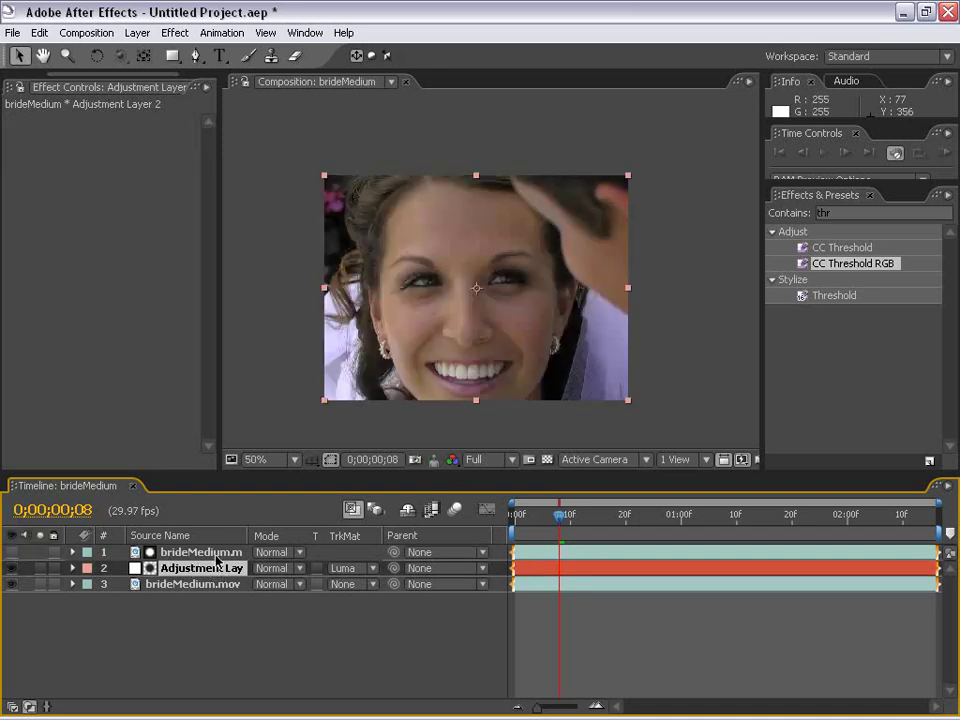
Apply the Levels color correction effect to the adjustment layer, widen its effect controls and keep the Luma Matte setting.
{"action": "left_click", "coordinate": [174, 33]}
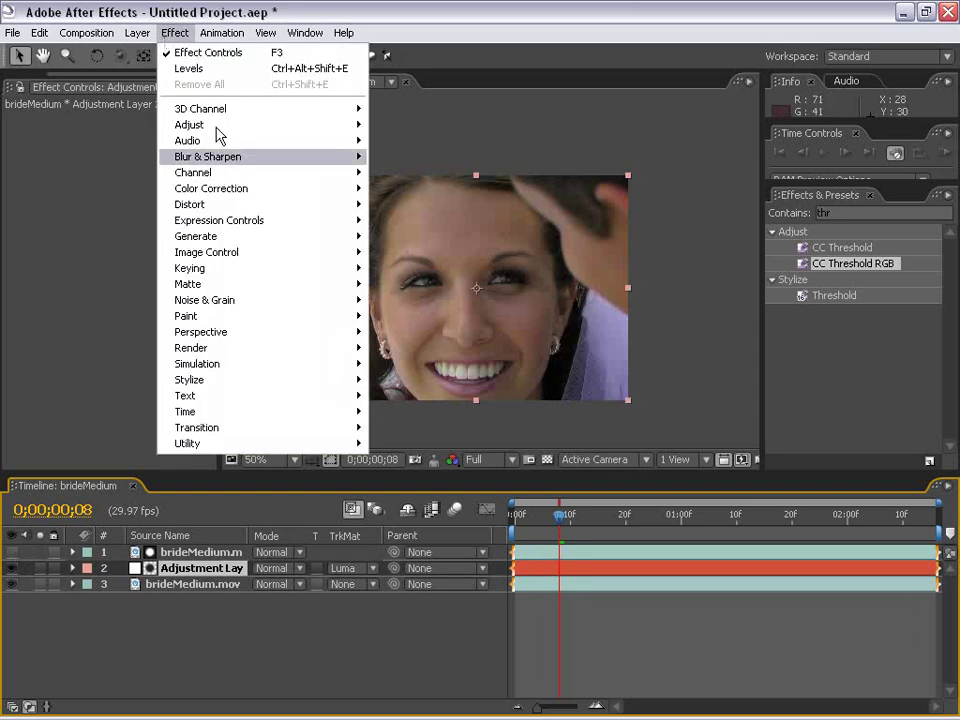
{"action": "mouse_move", "coordinate": [211, 188]}
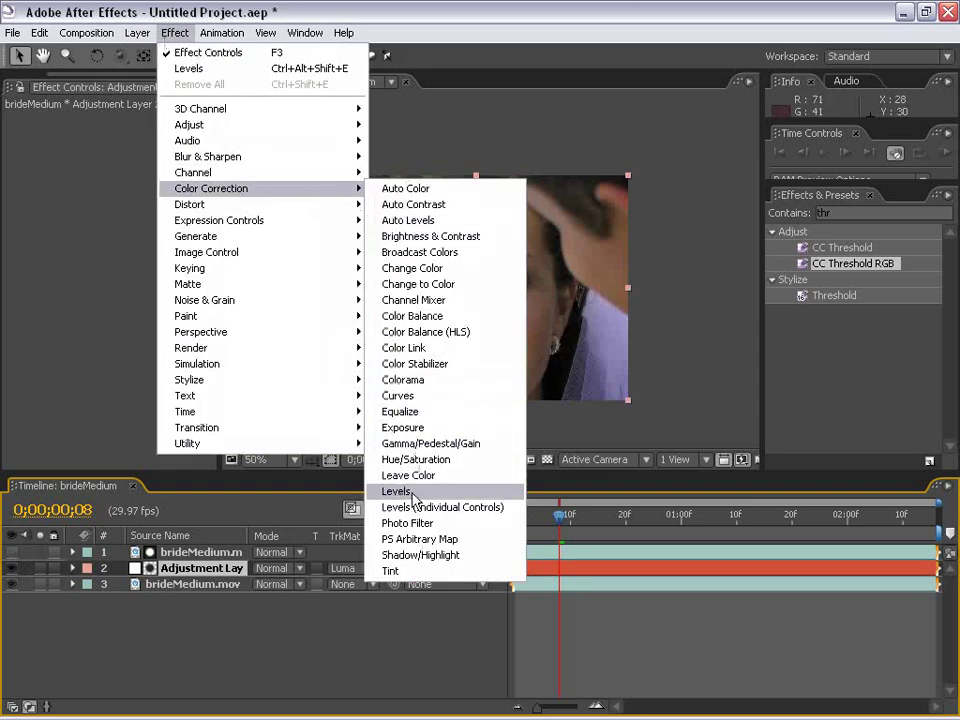
{"action": "left_click", "coordinate": [396, 491]}
{"action": "left_click_drag", "start_coordinate": [216, 326], "coordinate": [459, 324]}
{"action": "left_click", "coordinate": [345, 568]}
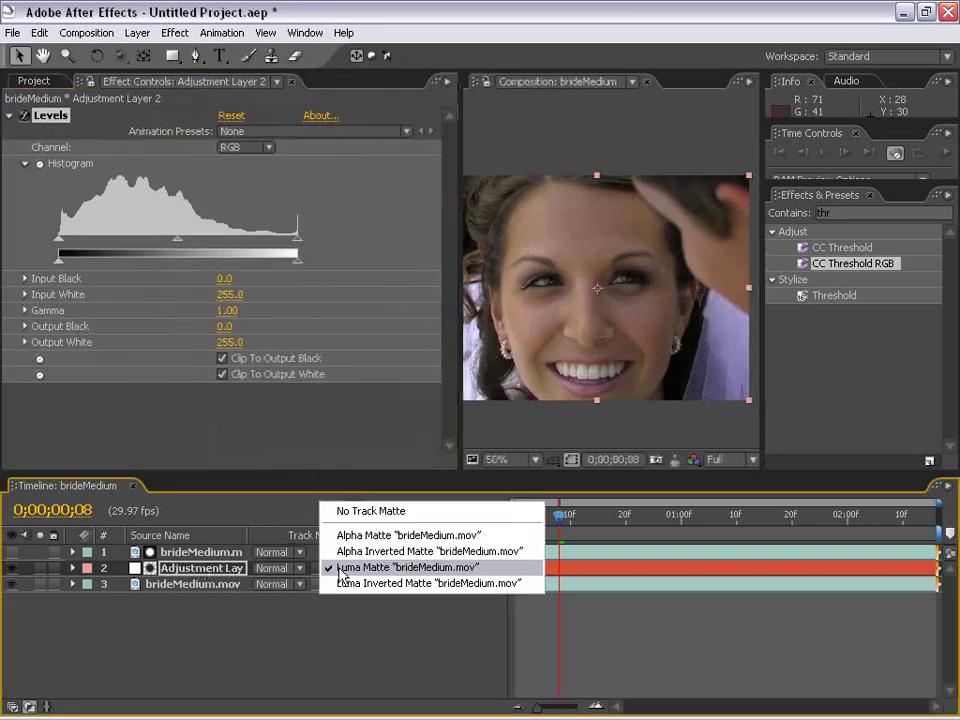
{"action": "left_click", "coordinate": [371, 567]}
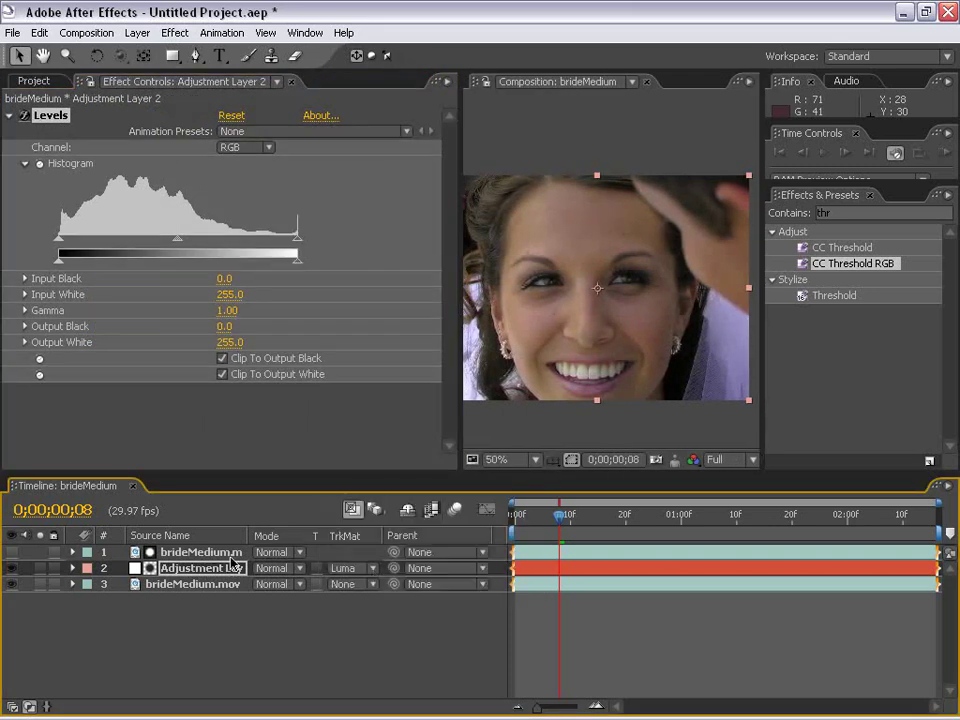
Test the matte by lowering the Levels Input White to 142 and restoring it to 255, and delete Levels from the adjustment layer.
{"action": "left_click_drag", "start_coordinate": [298, 242], "coordinate": [193, 257]}
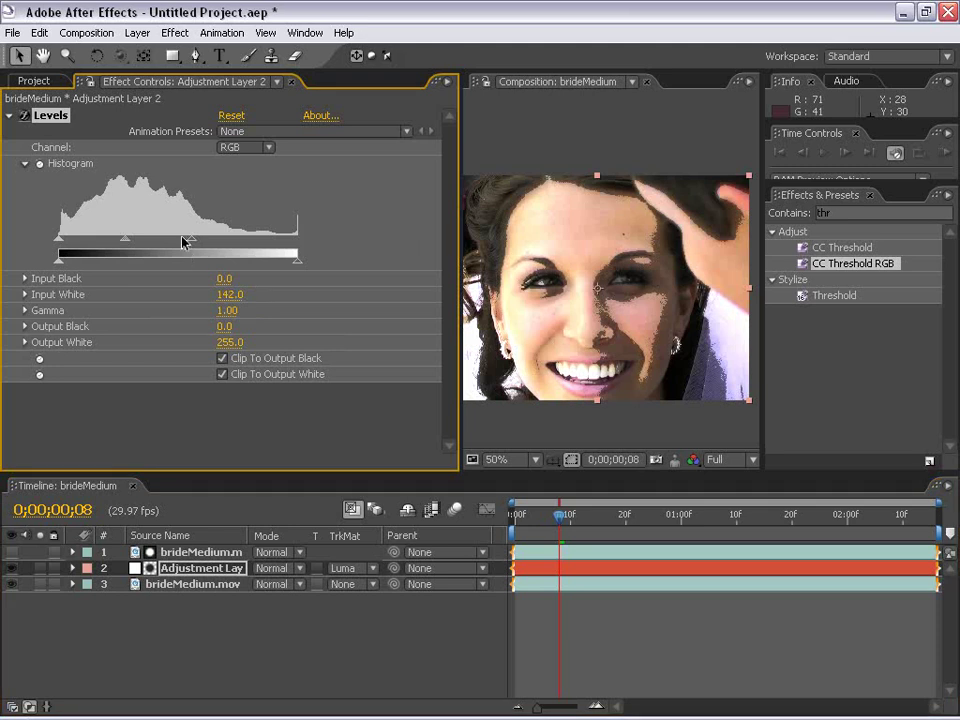
{"action": "left_click_drag", "start_coordinate": [193, 257], "coordinate": [305, 250]}
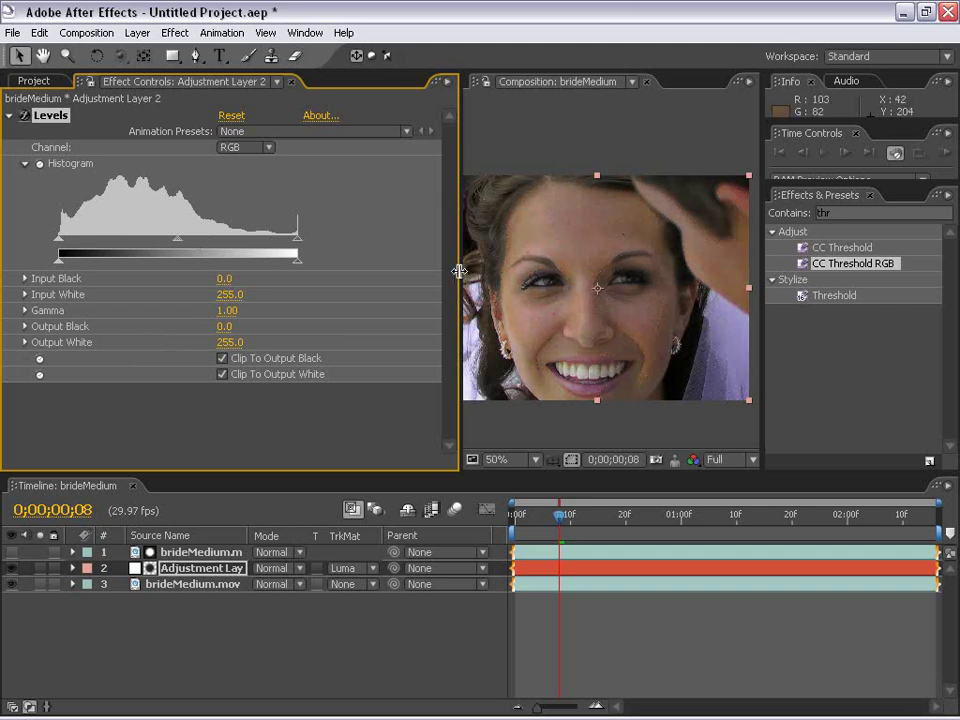
{"action": "left_click_drag", "start_coordinate": [460, 268], "coordinate": [280, 286]}
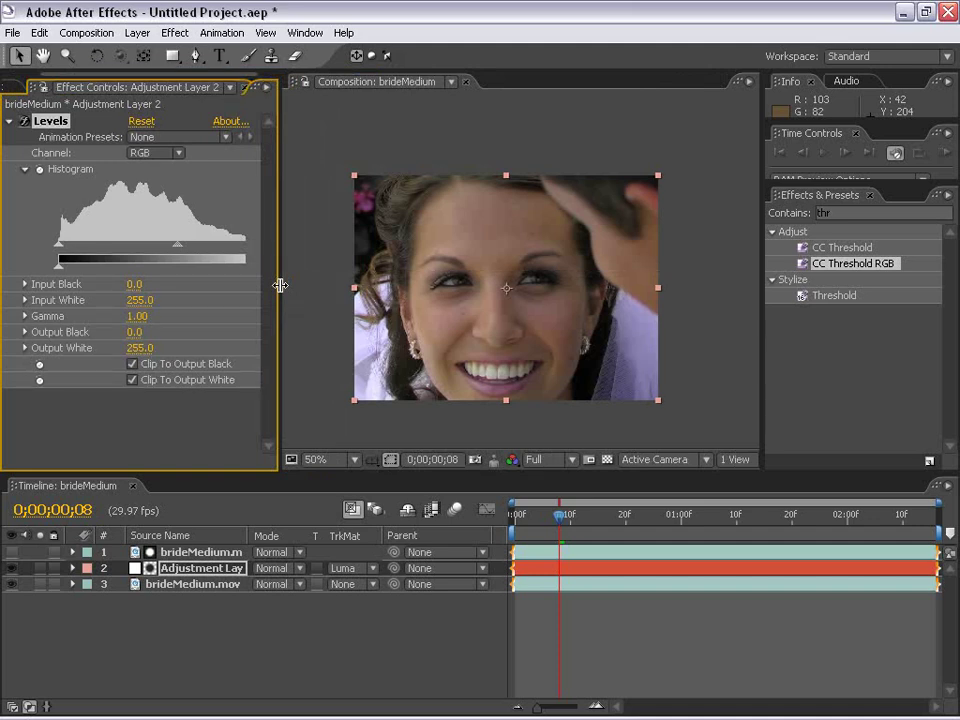
{"action": "left_click_drag", "start_coordinate": [280, 286], "coordinate": [399, 302]}
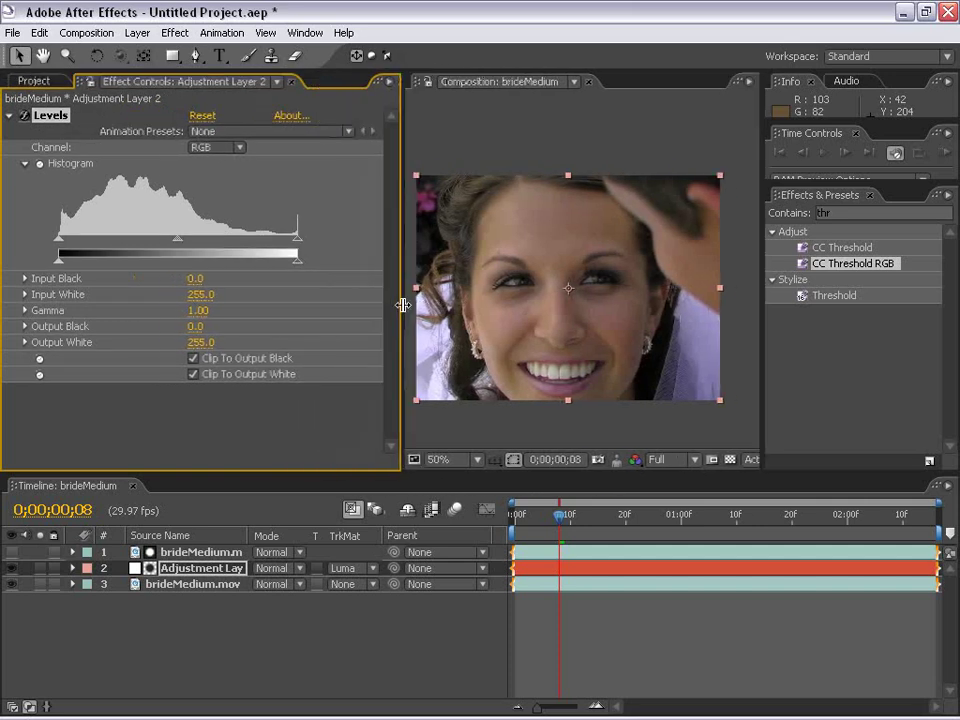
{"action": "left_click", "coordinate": [48, 116]}
{"action": "key", "text": "Delete"}
Apply the Remove Grain effect to the adjustment layer and view the face at 100%.
{"action": "left_click", "coordinate": [628, 595]}
{"action": "left_click", "coordinate": [625, 572]}
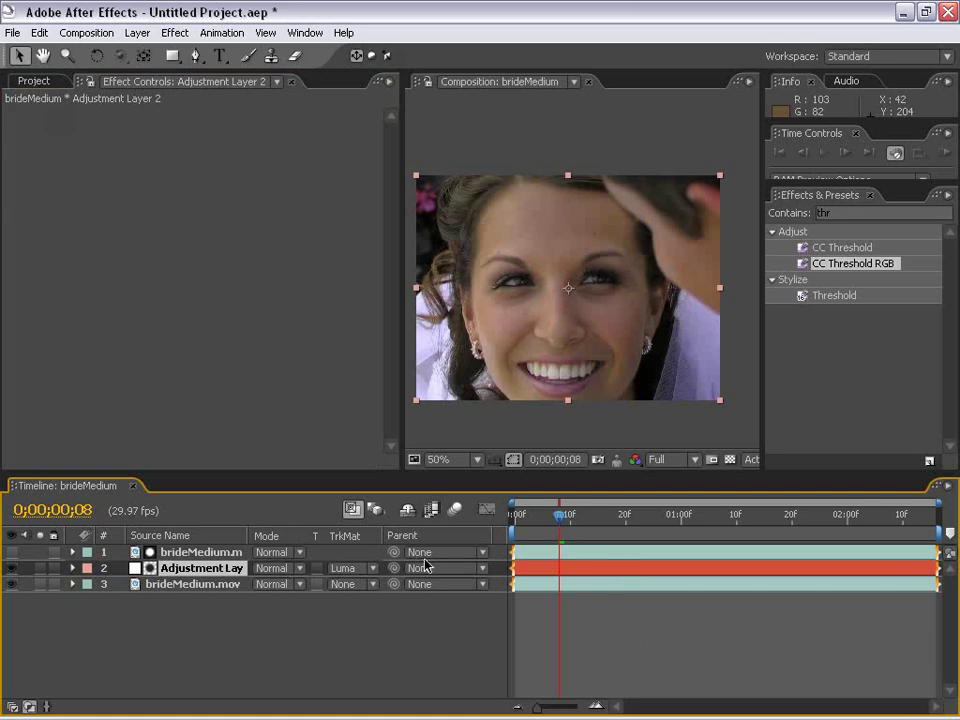
{"action": "left_click", "coordinate": [163, 36]}
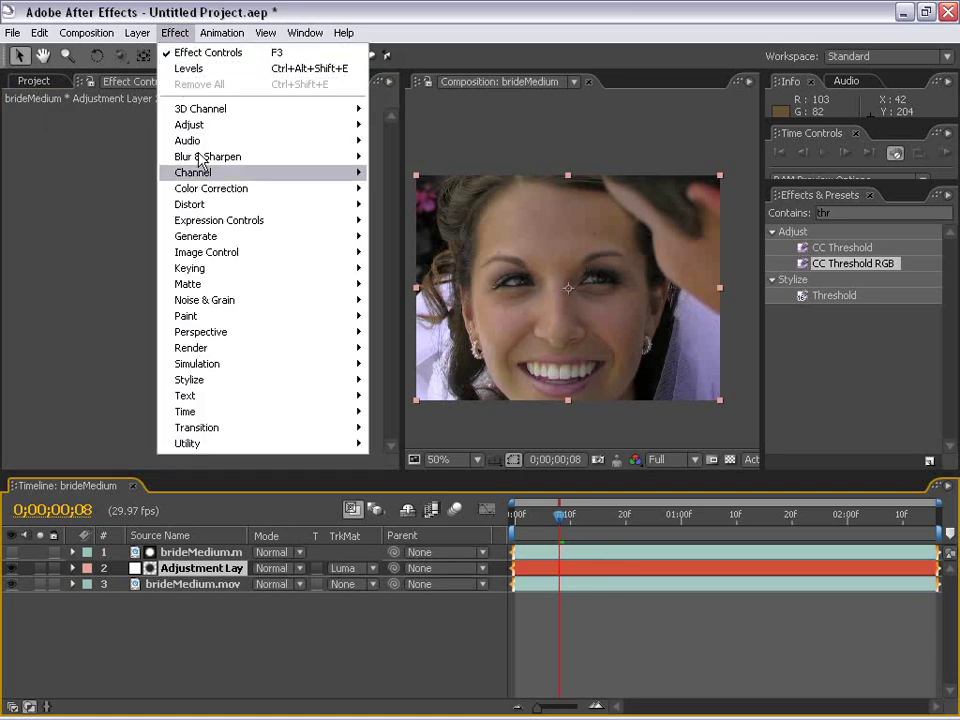
{"action": "mouse_move", "coordinate": [214, 302]}
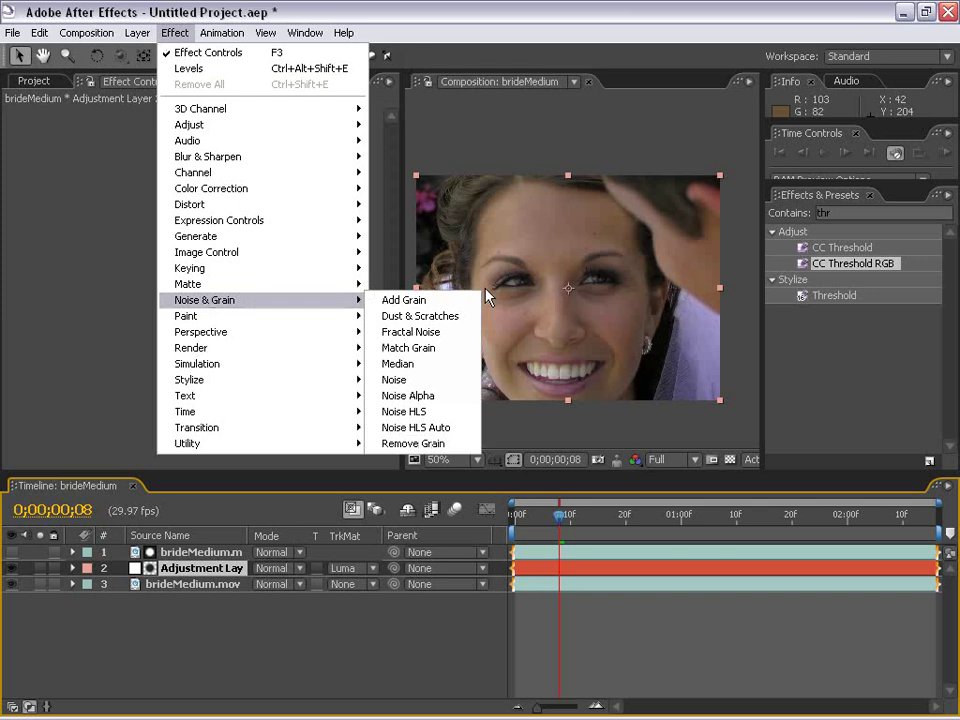
{"action": "left_click", "coordinate": [430, 444]}
{"action": "scroll", "coordinate": [524, 326], "scroll_direction": "up", "scroll_amount": 2}
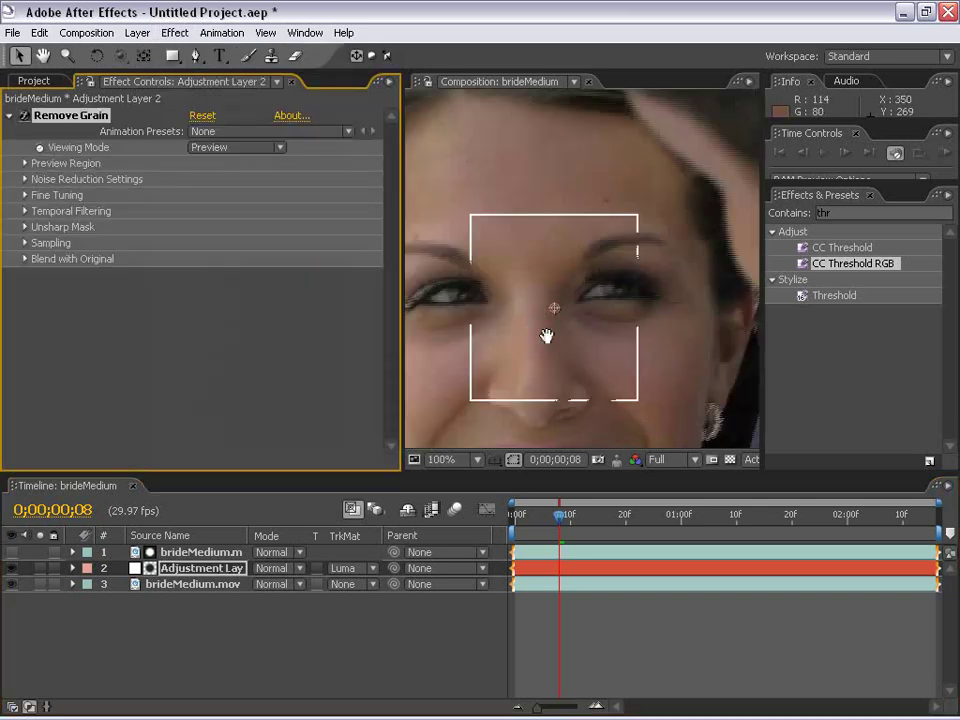
Narrow the effect controls to enlarge the composition view and set Remove Grain's Viewing Mode to Final Output.
{"action": "left_click", "coordinate": [67, 124]}
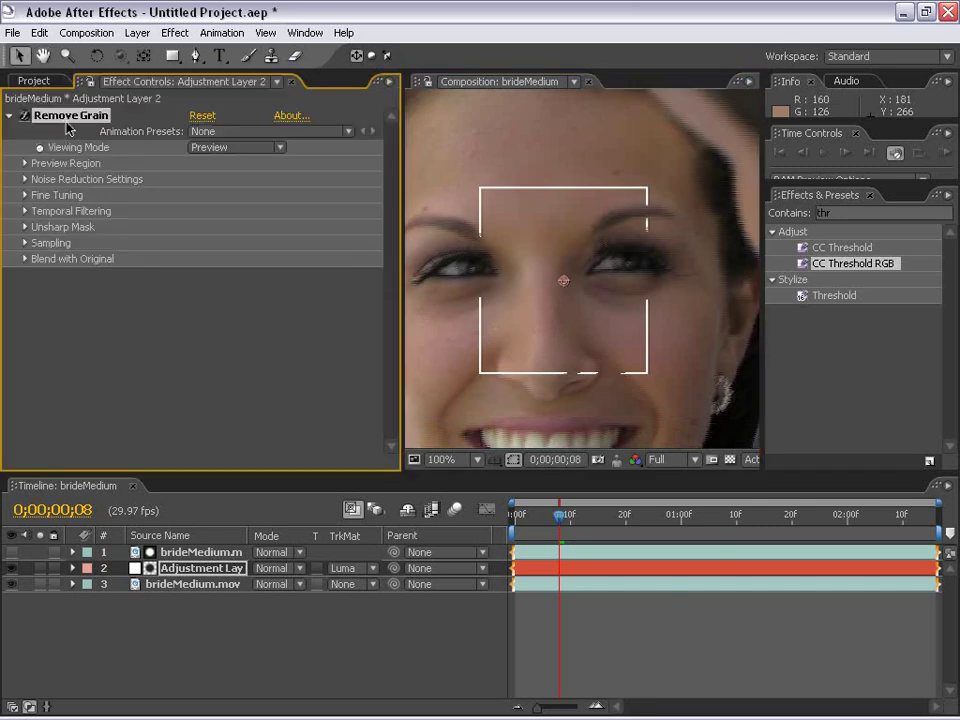
{"action": "left_click_drag", "start_coordinate": [400, 153], "coordinate": [313, 155]}
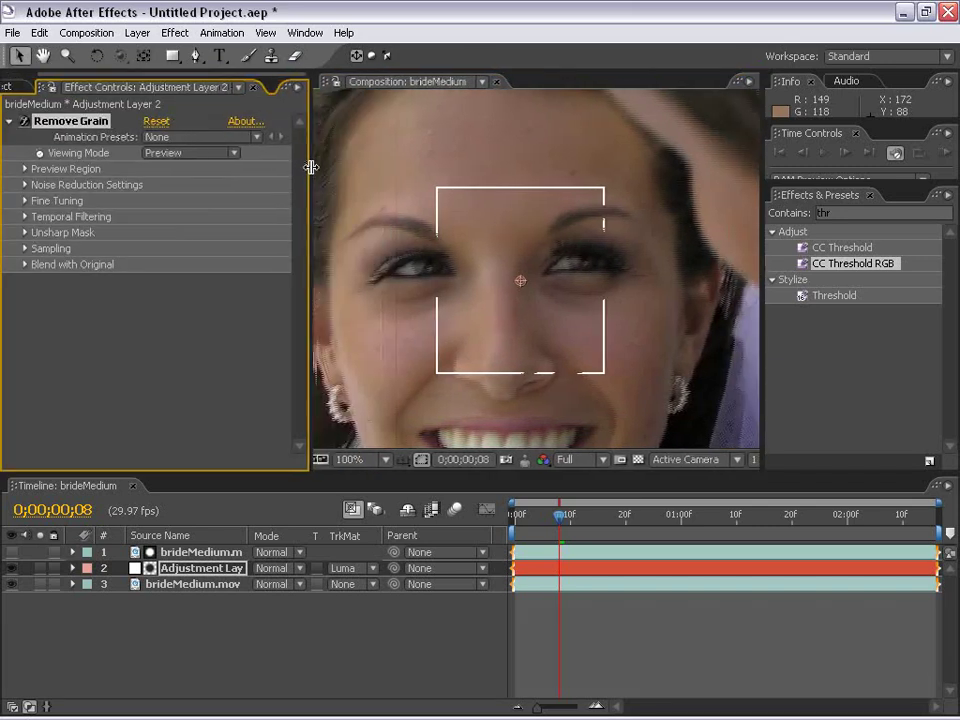
{"action": "left_click", "coordinate": [30, 86]}
{"action": "left_click", "coordinate": [128, 86]}
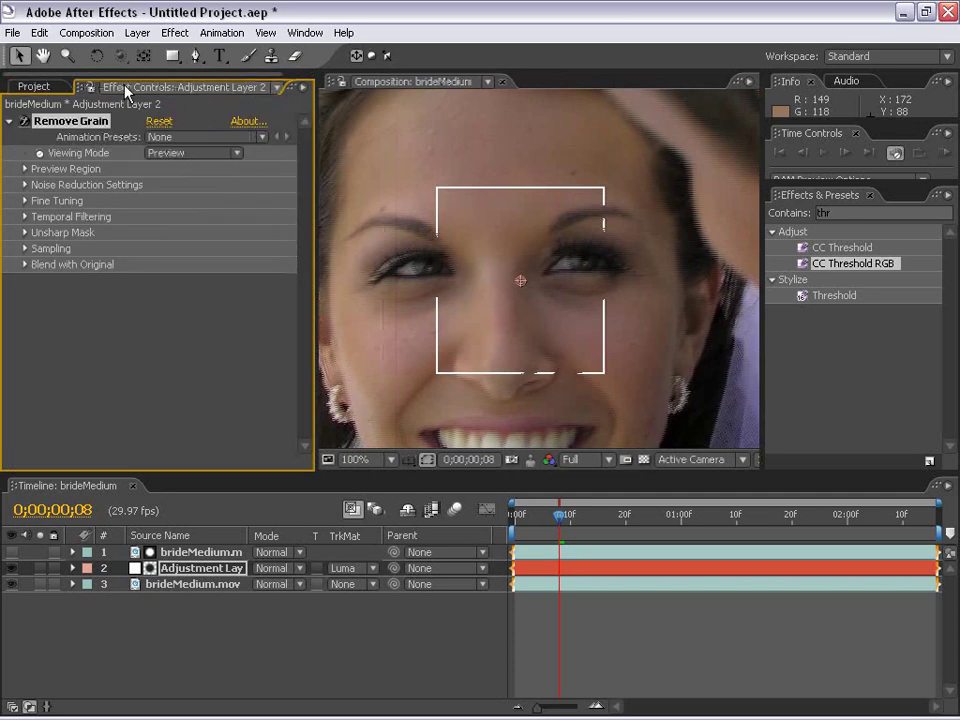
{"action": "left_click", "coordinate": [185, 153]}
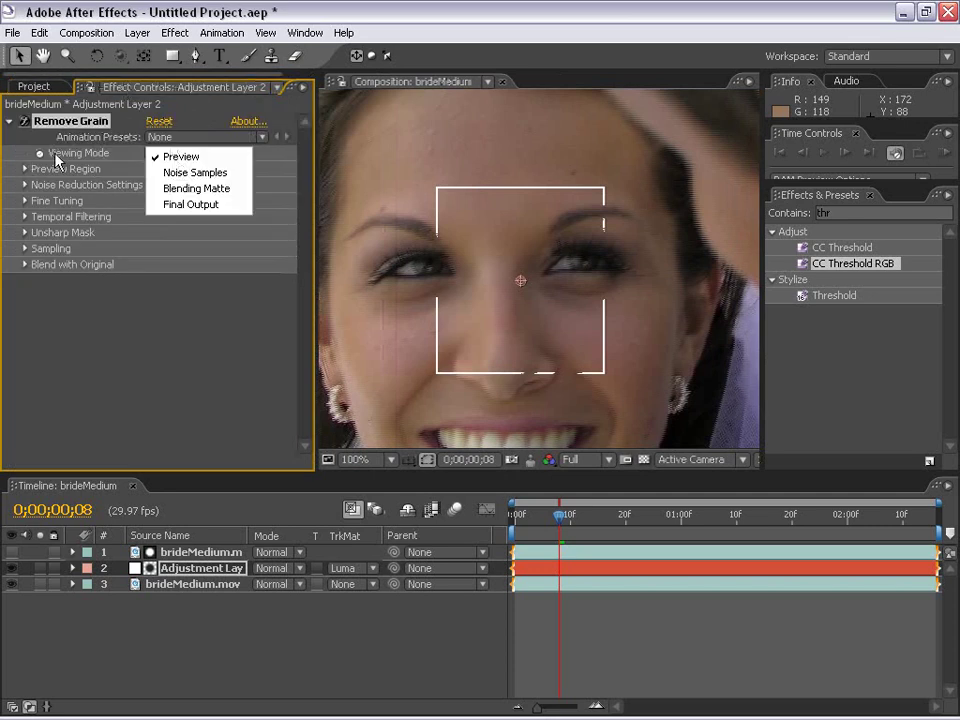
{"action": "left_click", "coordinate": [198, 206]}
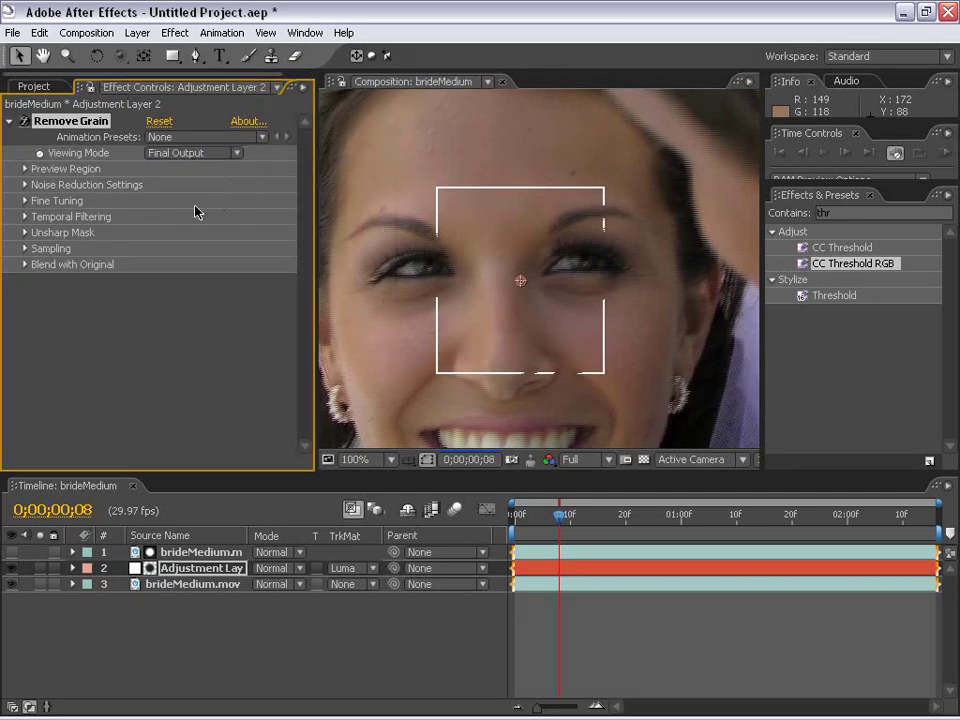
{"action": "mouse_move", "coordinate": [489, 343]}
{"action": "left_mouse_down"}
{"action": "mouse_move", "coordinate": [564, 214]}
{"action": "mouse_move", "coordinate": [478, 357]}
{"action": "left_mouse_up"}
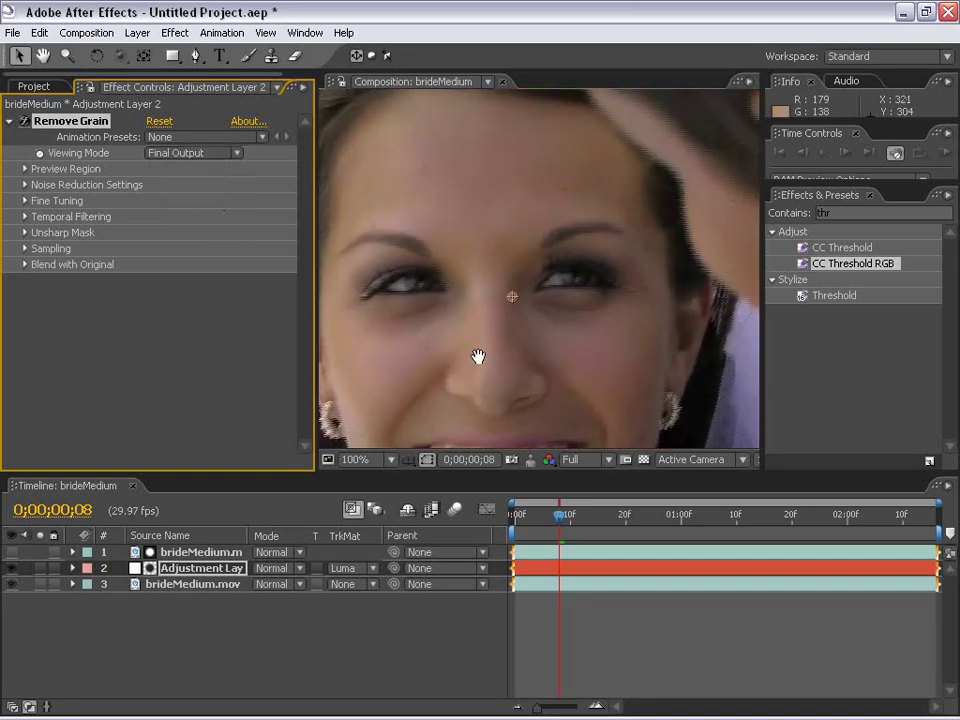
Look over the Noise Reduction Settings and toggle the adjustment layer's visibility to compare the skin with and without Remove Grain.
{"action": "left_click", "coordinate": [25, 185]}
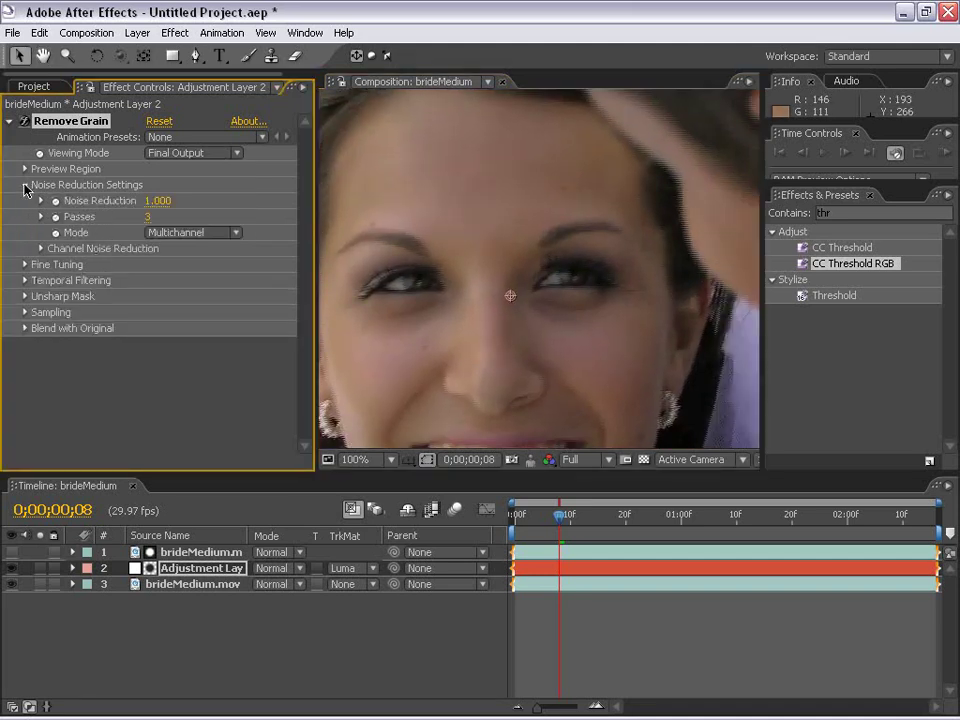
{"action": "left_click", "coordinate": [25, 185]}
{"action": "mouse_move", "coordinate": [540, 249]}
{"action": "left_mouse_down"}
{"action": "mouse_move", "coordinate": [545, 150]}
{"action": "mouse_move", "coordinate": [540, 261]}
{"action": "left_mouse_up"}
{"action": "scroll", "coordinate": [540, 258], "scroll_direction": "down", "scroll_amount": 2}
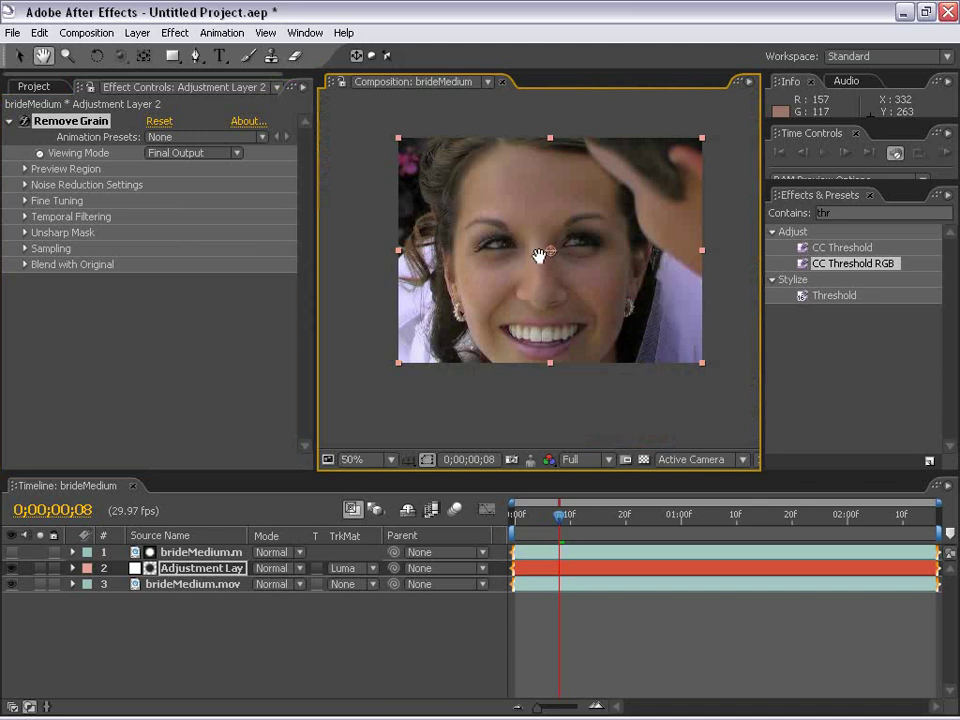
{"action": "scroll", "coordinate": [539, 256], "scroll_direction": "up", "scroll_amount": 2}
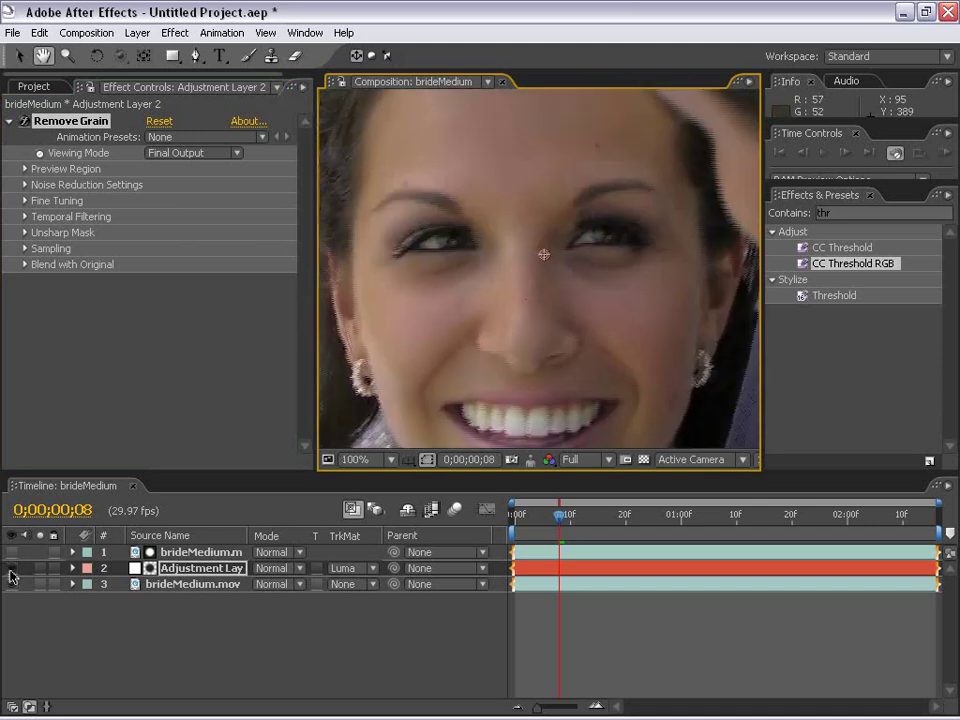
{"action": "left_click", "coordinate": [12, 575]}
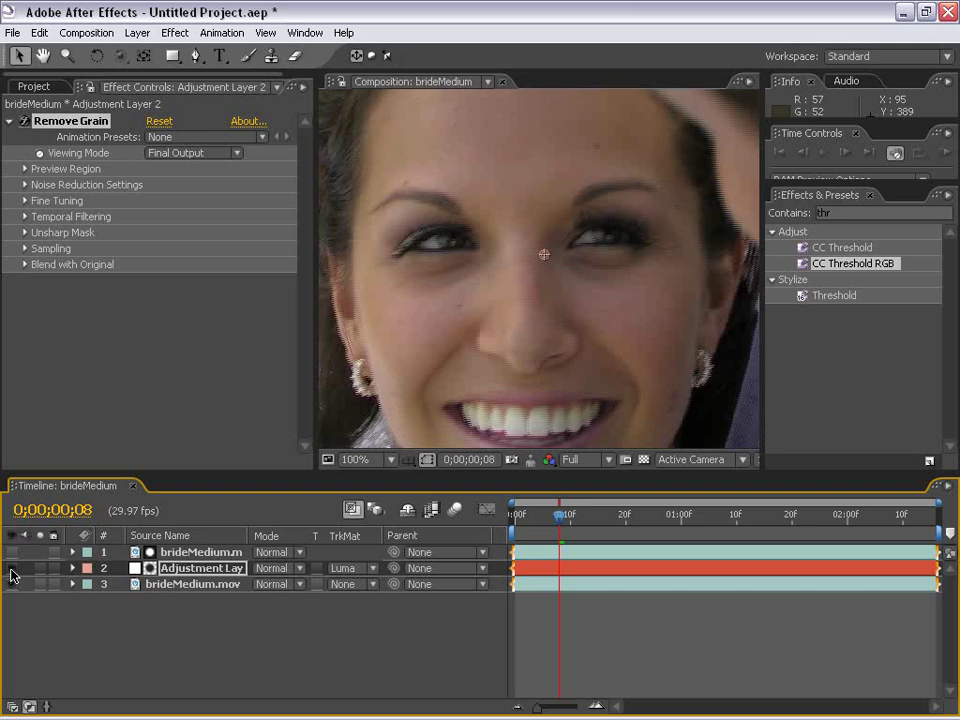
Set Remove Grain's Noise Reduction to 1.5, and show and hide the matte layer to check the affected skin areas.
{"action": "left_click", "coordinate": [24, 185]}
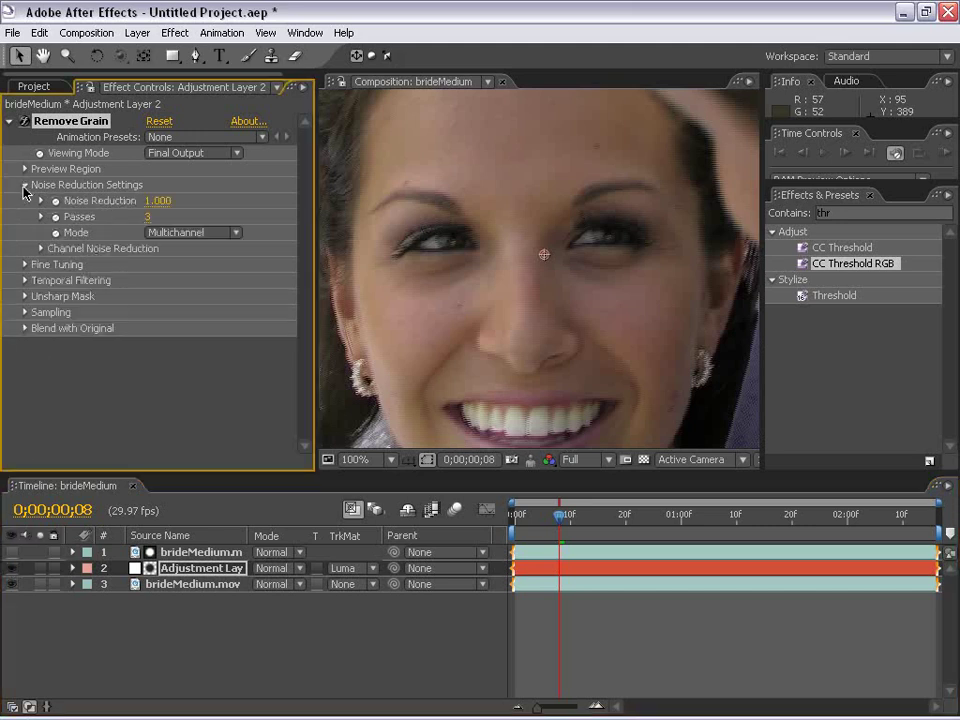
{"action": "left_click", "coordinate": [156, 201]}
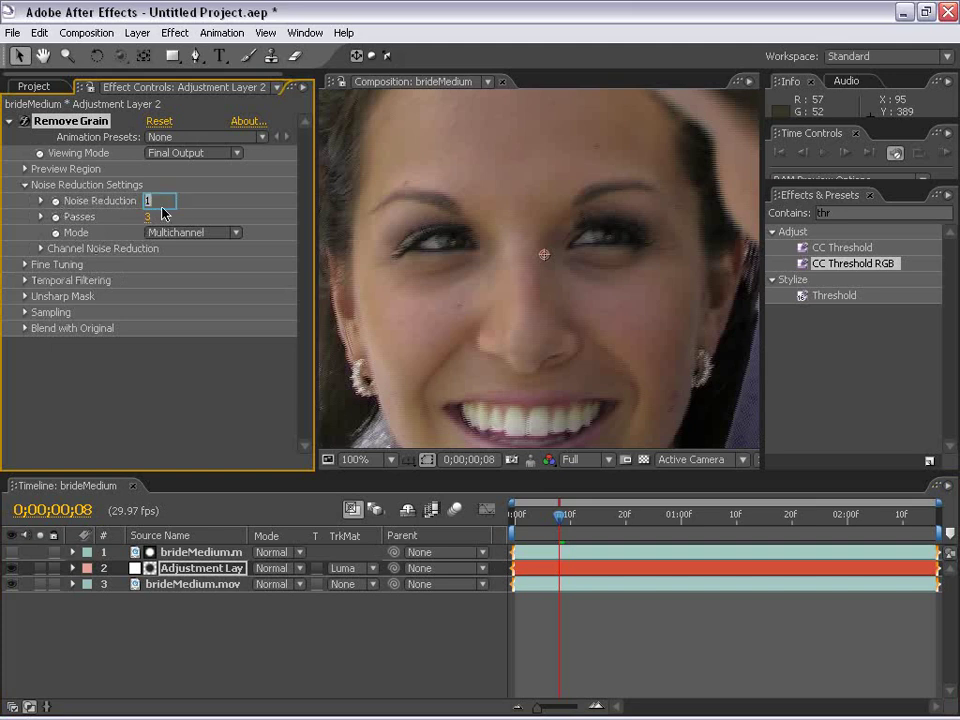
{"action": "key", "text": "Return"}
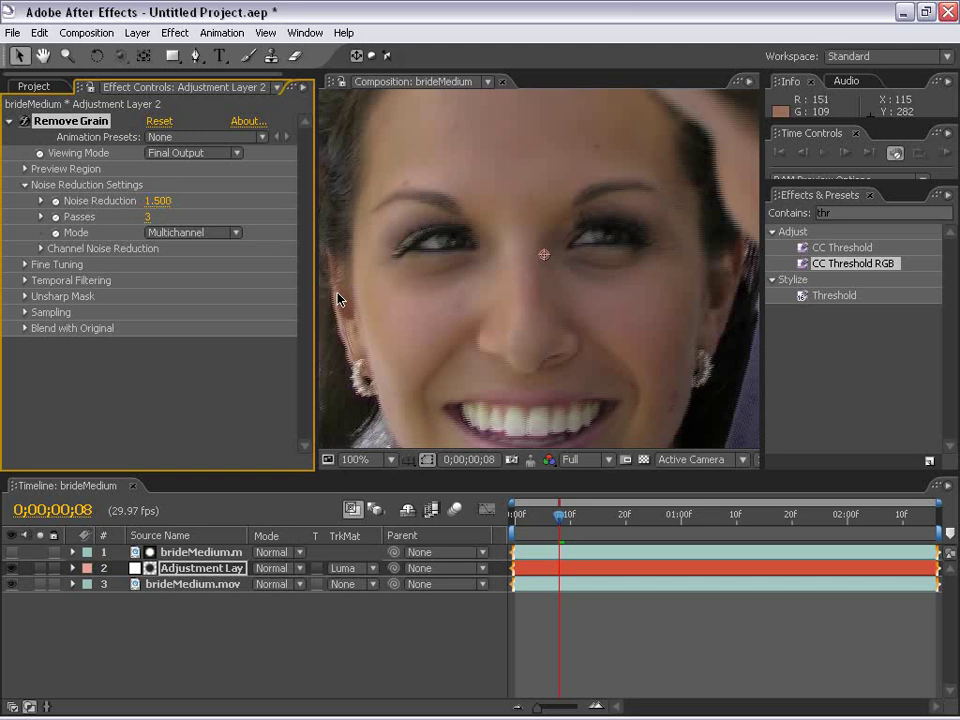
{"action": "left_click", "coordinate": [12, 552]}
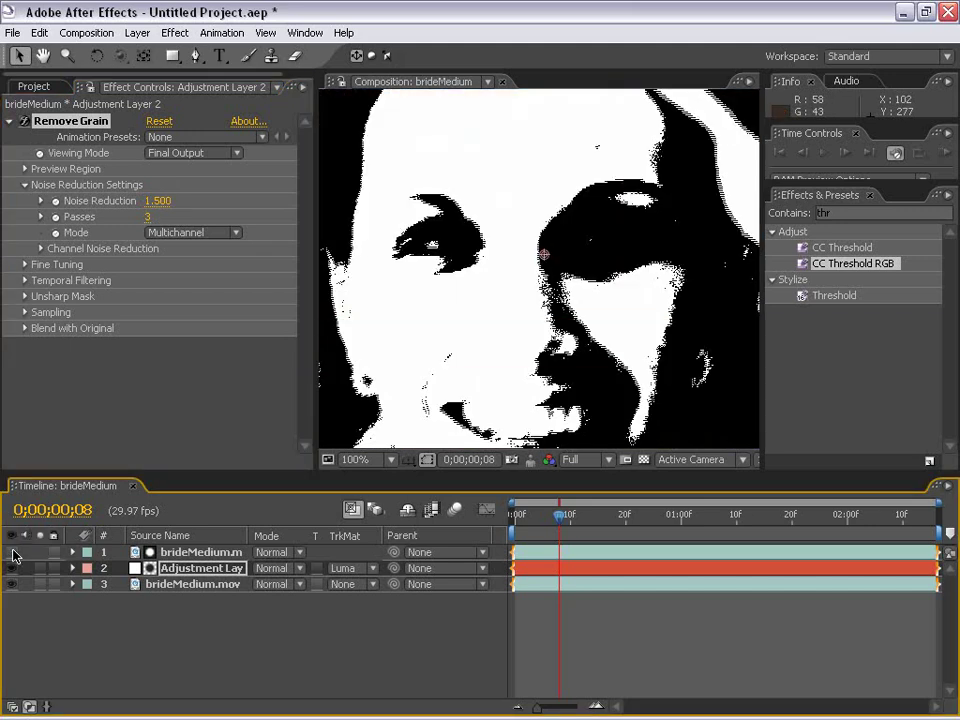
{"action": "left_click", "coordinate": [12, 552]}
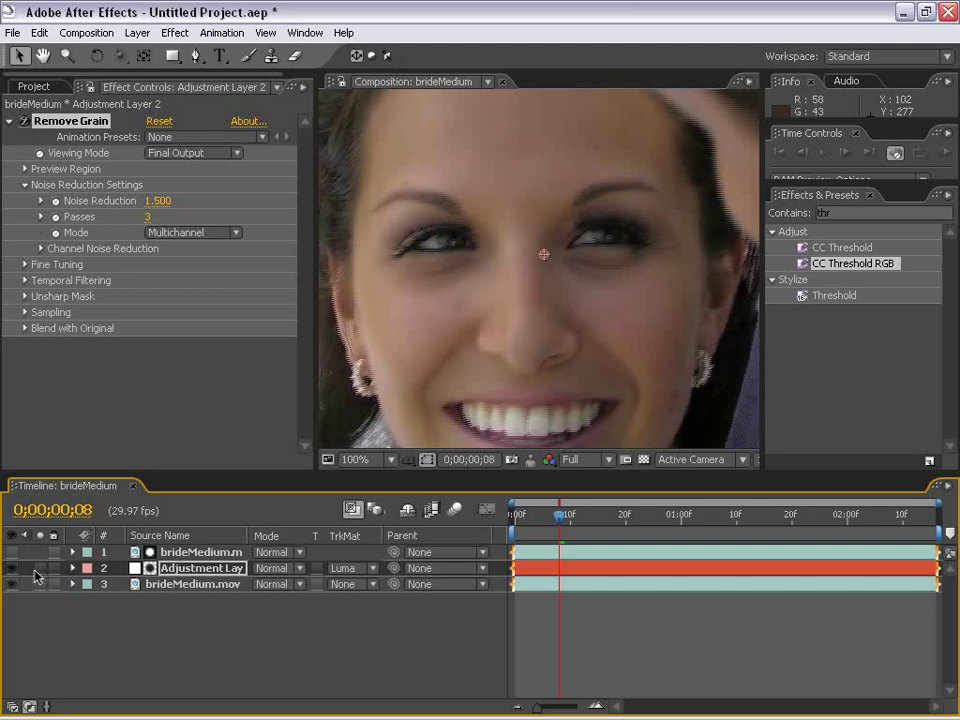
Apply the Remove Grain effect directly to the brideMedium.mov footage layer and set its Viewing Mode to Final Output.
{"action": "left_click", "coordinate": [167, 584]}
{"action": "scroll", "coordinate": [503, 290], "scroll_direction": "down", "scroll_amount": 1}
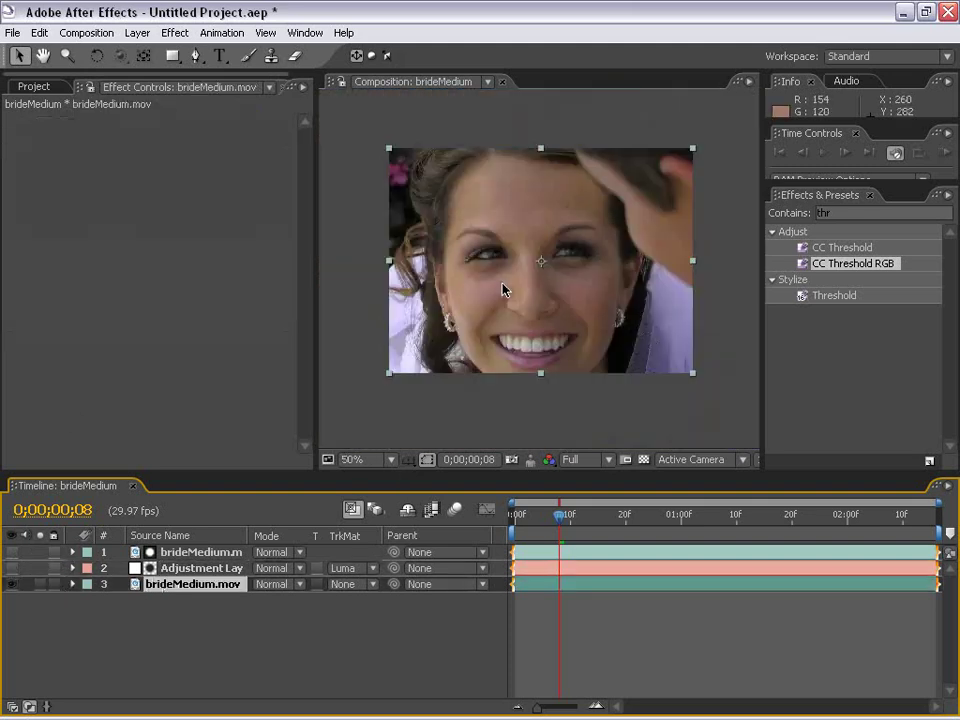
{"action": "left_click", "coordinate": [172, 32]}
{"action": "mouse_move", "coordinate": [242, 304]}
{"action": "left_click", "coordinate": [413, 443]}
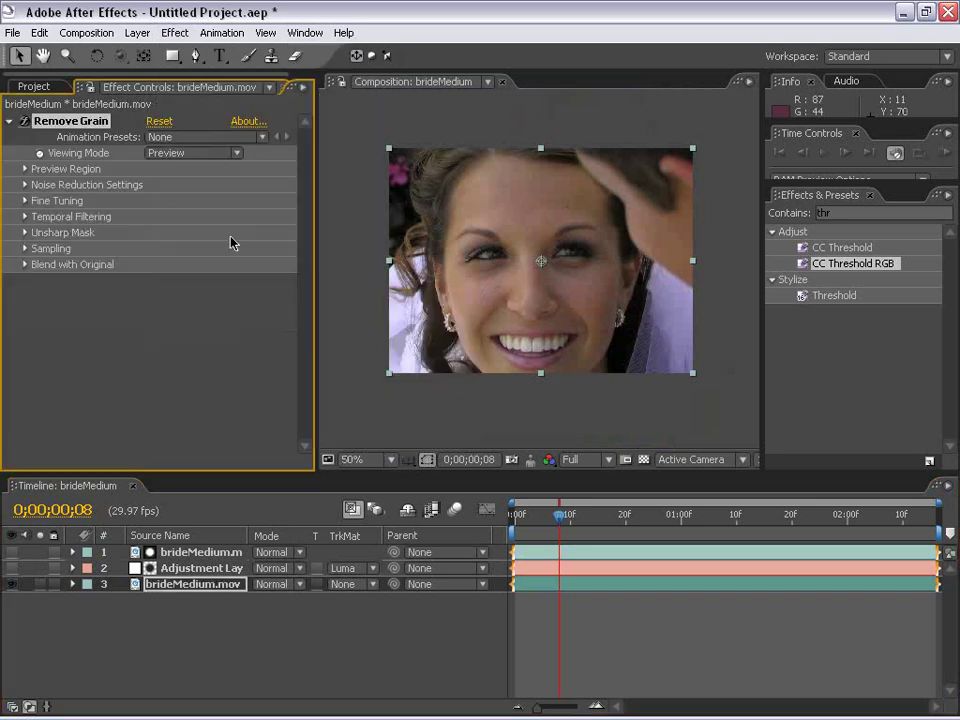
{"action": "left_click", "coordinate": [195, 153]}
{"action": "left_click", "coordinate": [192, 204]}
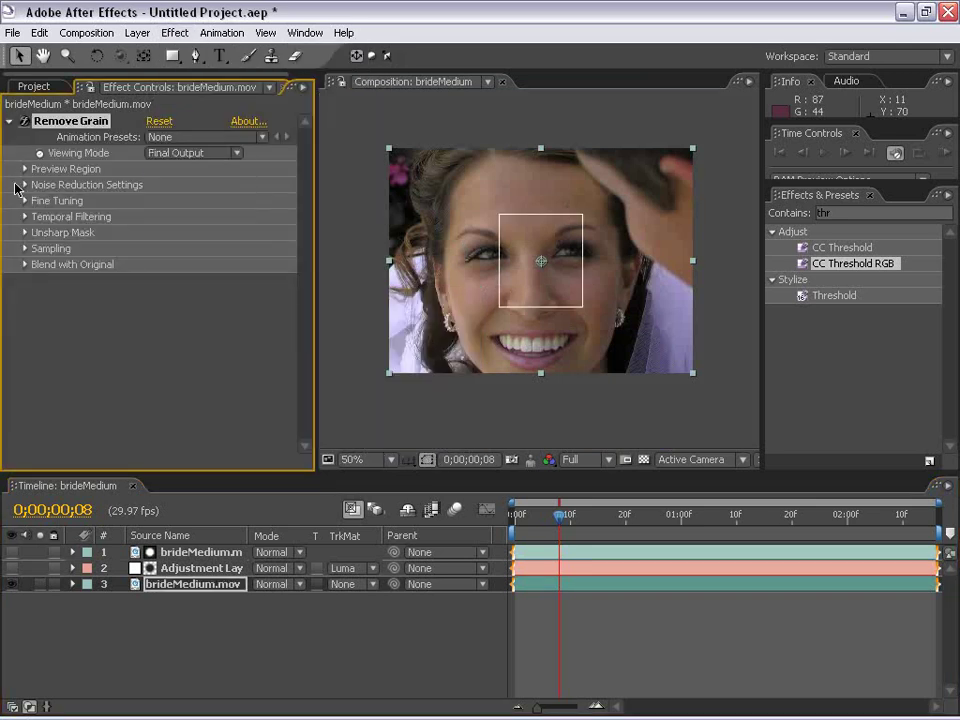
Set Noise Reduction to 2 for the footage layer's Remove Grain and inspect the whole face at 100%.
{"action": "left_click", "coordinate": [25, 168]}
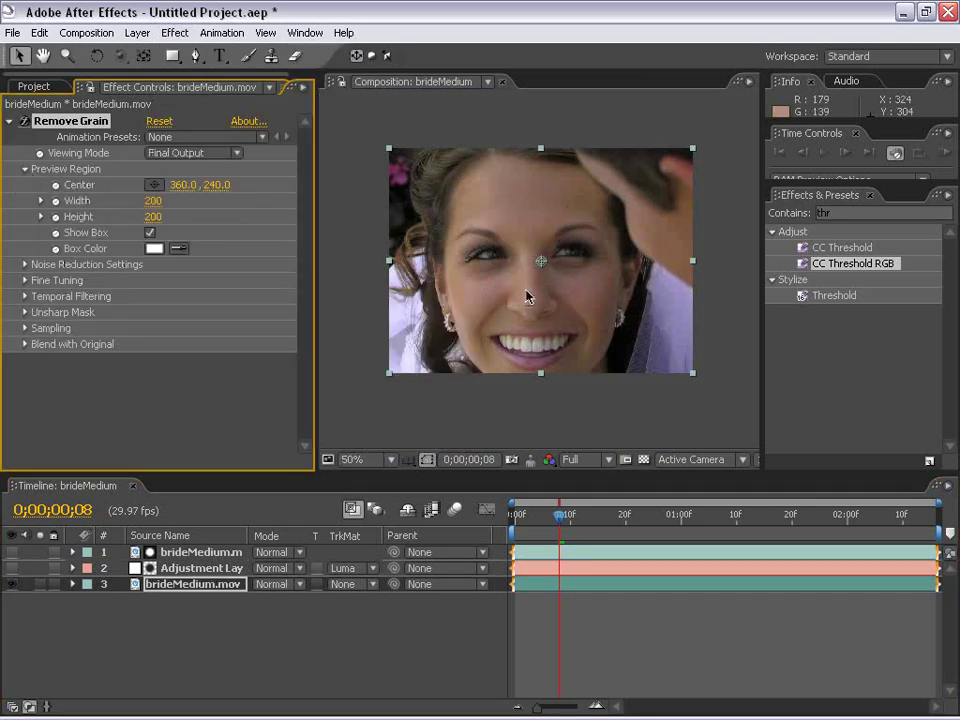
{"action": "key", "text": "period"}
{"action": "key", "text": "h"}
{"action": "left_click_drag", "start_coordinate": [418, 244], "coordinate": [549, 318]}
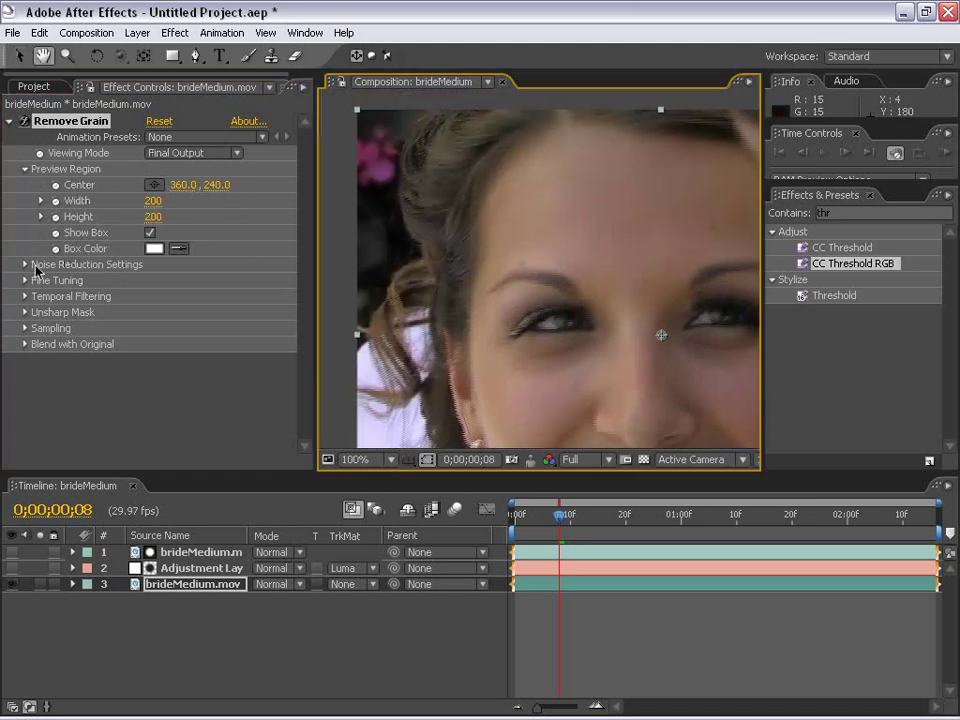
{"action": "left_click", "coordinate": [27, 265]}
{"action": "left_click", "coordinate": [152, 280]}
{"action": "type", "text": "2"}
{"action": "key", "text": "Return"}
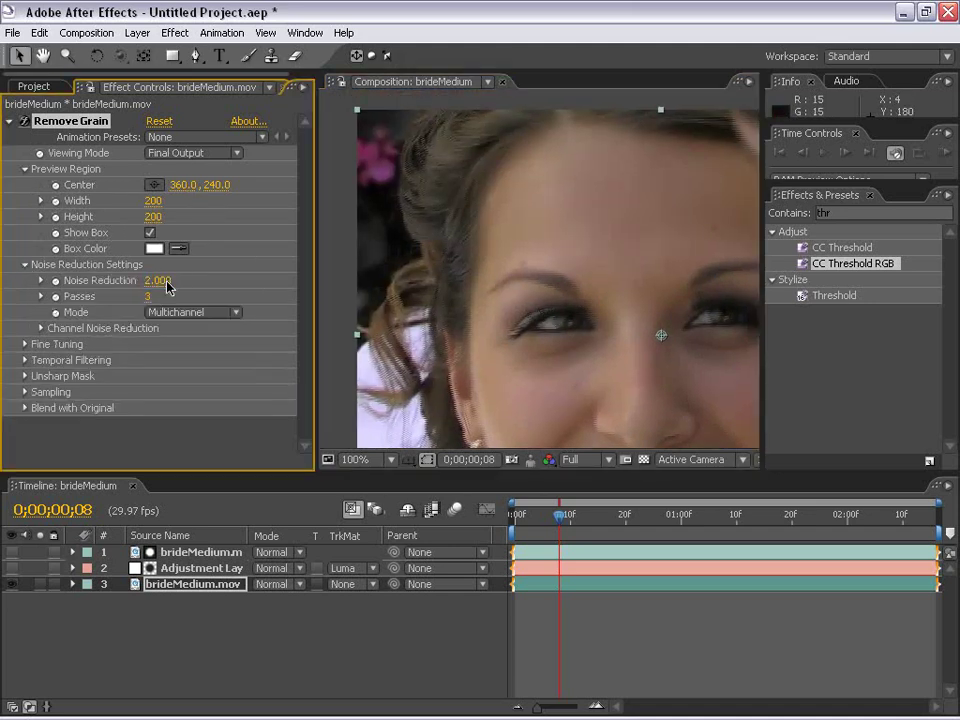
{"action": "left_click_drag", "start_coordinate": [463, 201], "coordinate": [538, 277]}
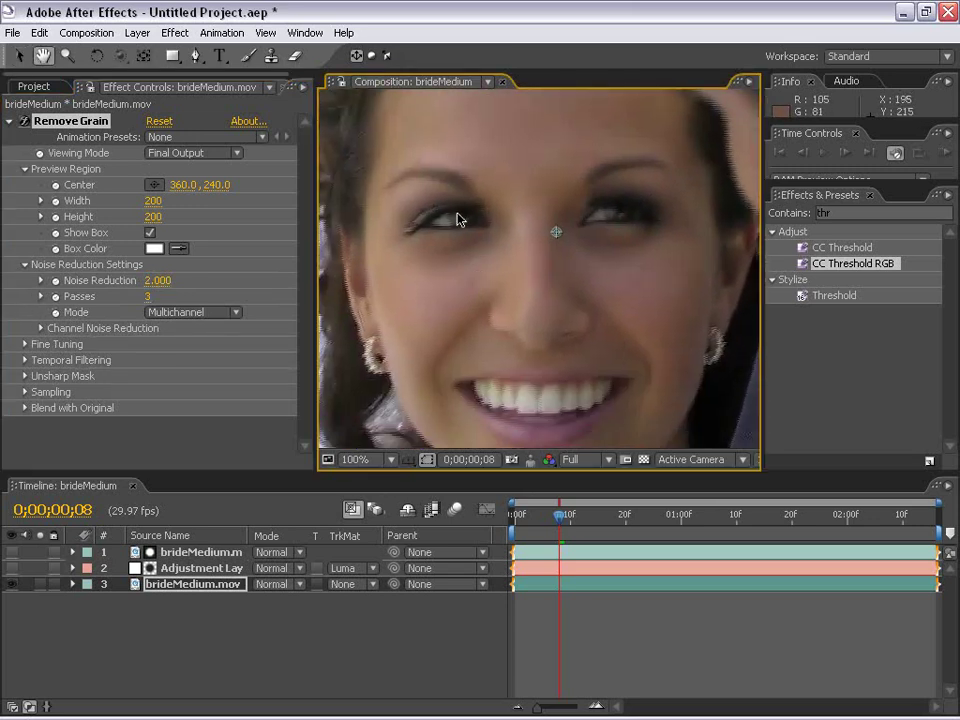
Delete Remove Grain from the brideMedium.mov layer, view the whole frame and deselect all layers.
{"action": "left_click", "coordinate": [75, 122]}
{"action": "key", "text": "v"}
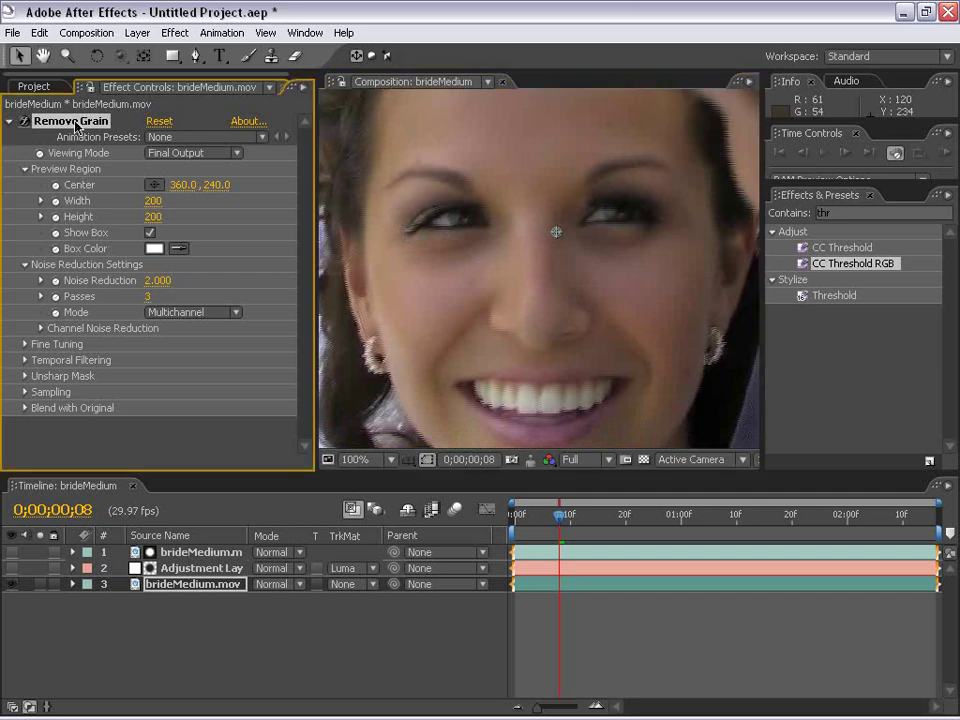
{"action": "key", "text": "Delete"}
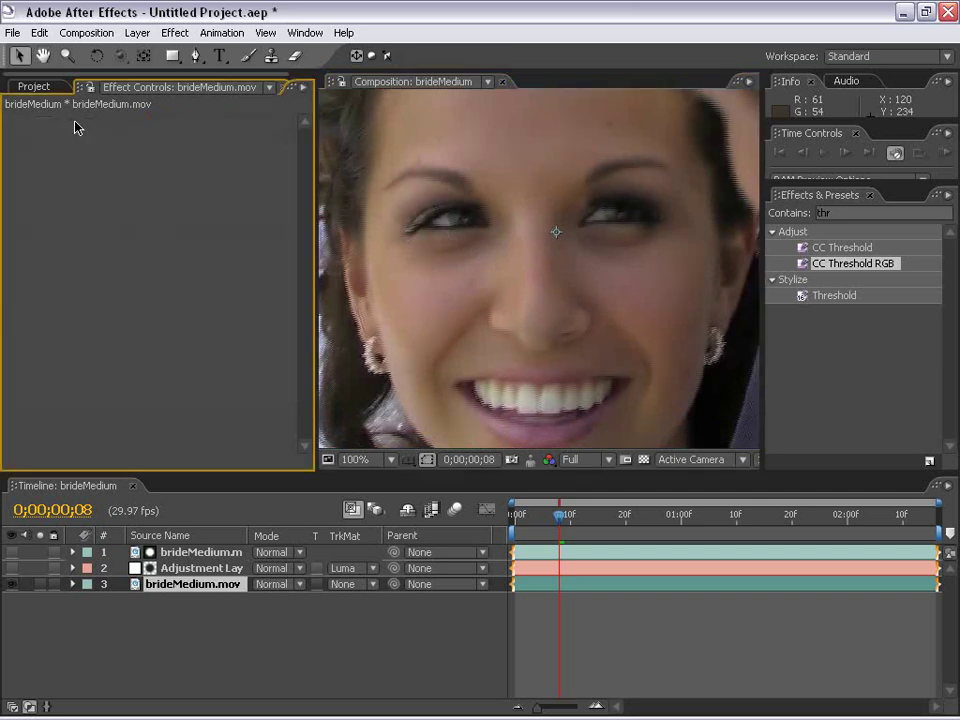
{"action": "left_click", "coordinate": [34, 87]}
{"action": "scroll", "coordinate": [480, 308], "scroll_direction": "down", "scroll_amount": 2}
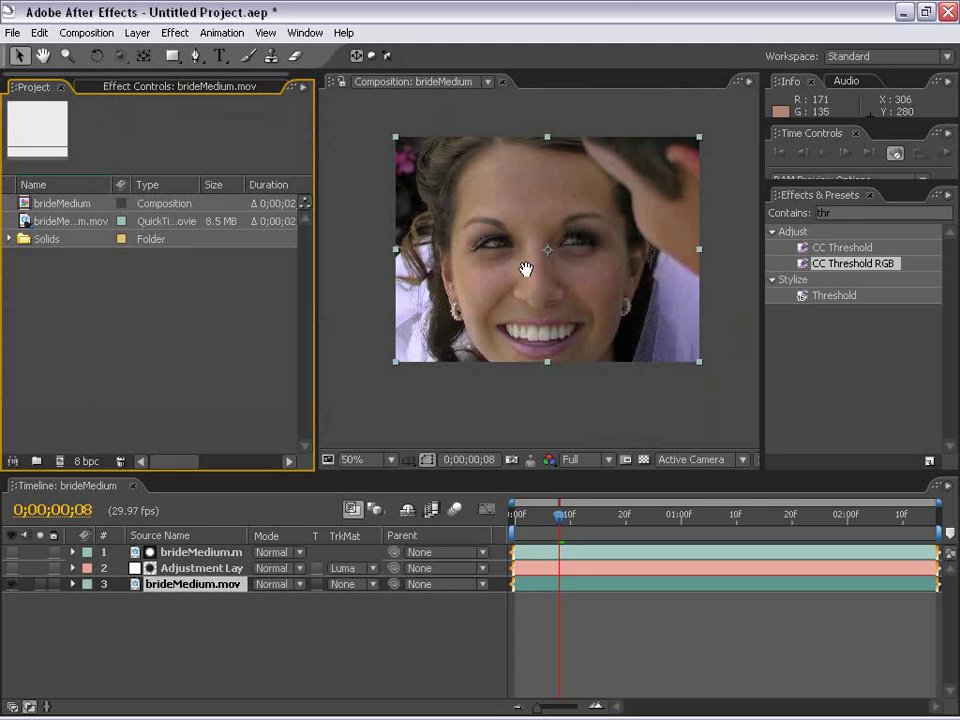
{"action": "left_click", "coordinate": [551, 396]}
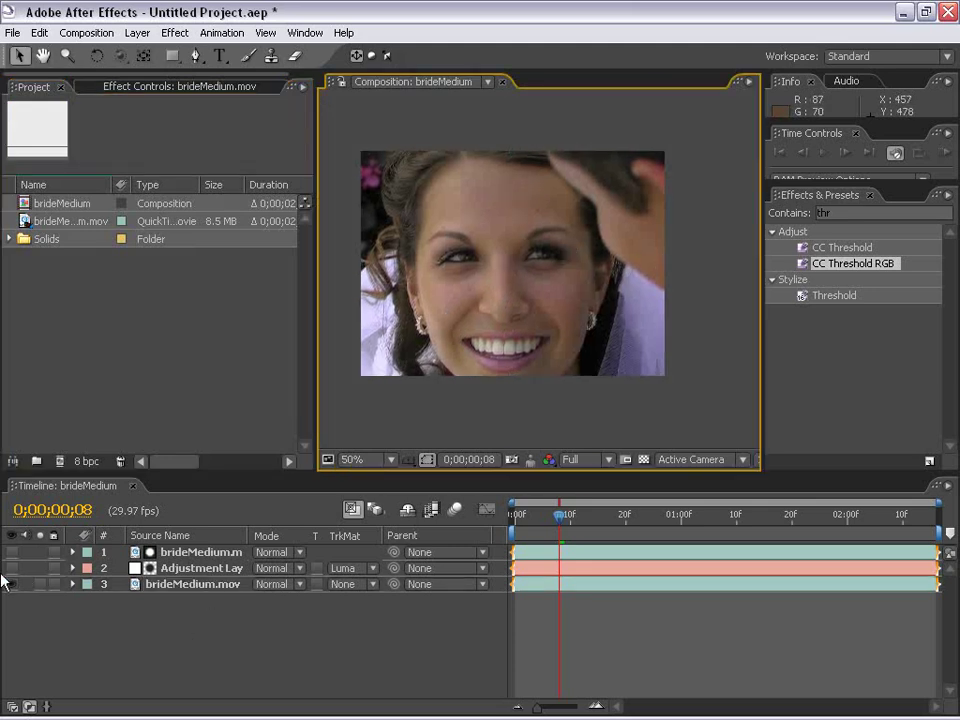
Make the adjustment layer visible again, view the face at 100% and open the layer's effect controls.
{"action": "left_click", "coordinate": [175, 568]}
{"action": "scroll", "coordinate": [536, 266], "scroll_direction": "up", "scroll_amount": 2}
{"action": "key", "text": "h"}
{"action": "left_click_drag", "start_coordinate": [536, 266], "coordinate": [592, 241]}
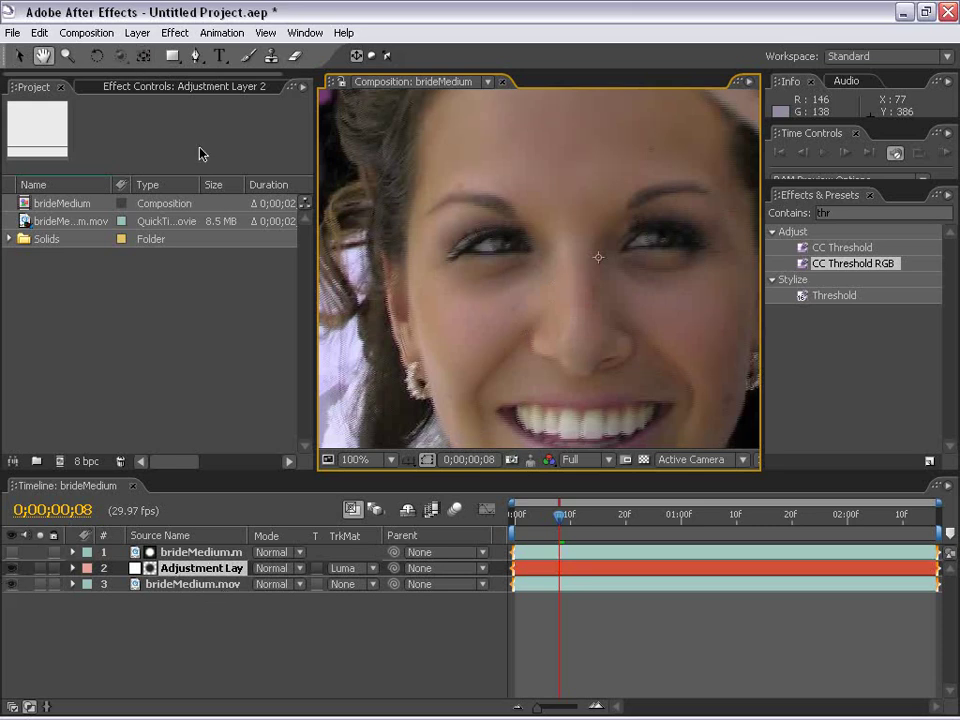
{"action": "left_click", "coordinate": [172, 87]}
{"action": "key", "text": "v"}
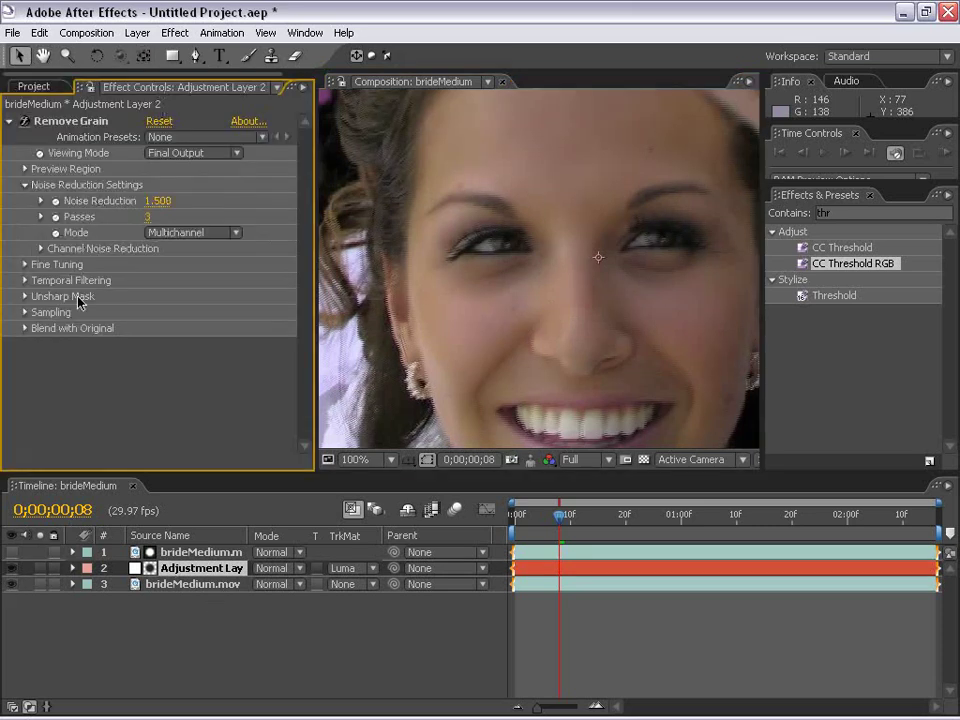
Expand Remove Grain's Fine Tuning and Temporal Filtering settings and enable Temporal Filtering.
{"action": "left_click", "coordinate": [25, 265]}
{"action": "left_click", "coordinate": [25, 344]}
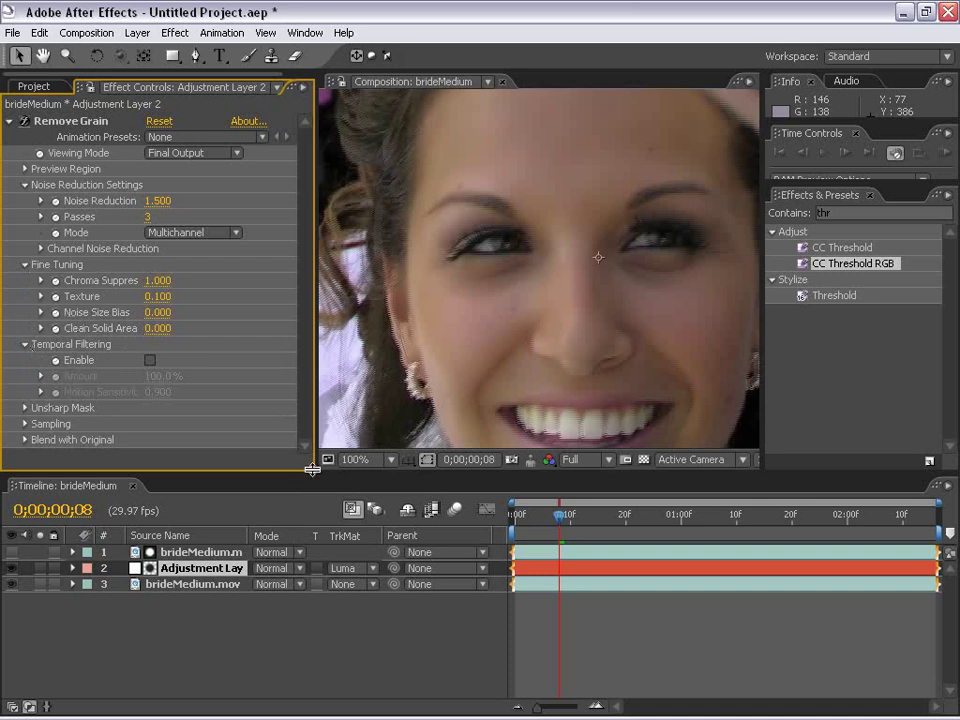
{"action": "left_click", "coordinate": [150, 361]}
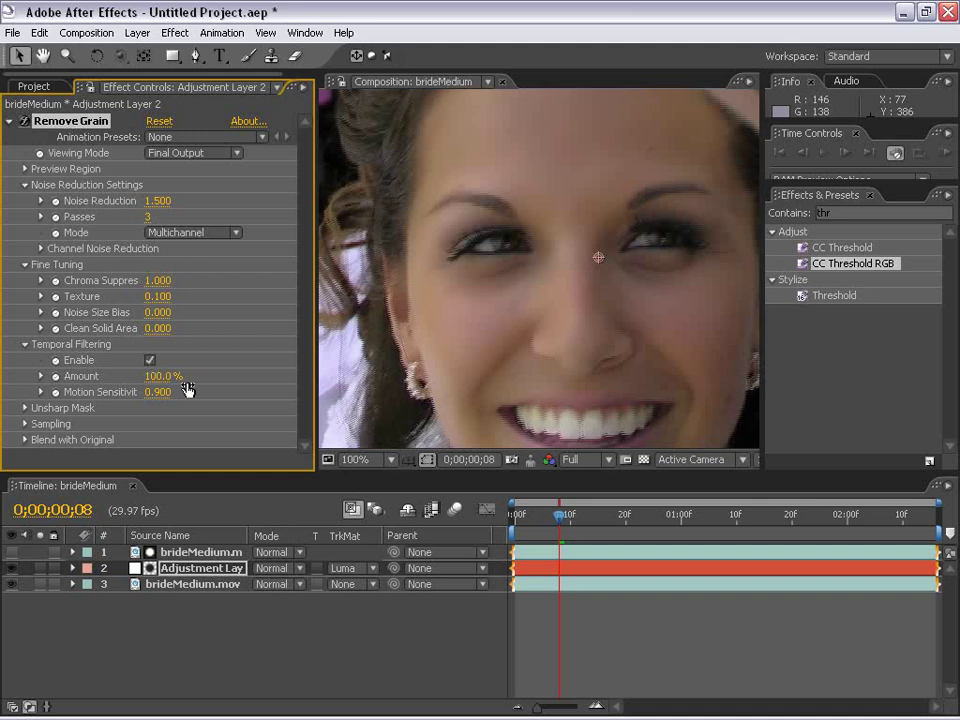
Try Motion Sensitivity values of 1 and 0.95 for Remove Grain's Temporal Filtering.
{"action": "left_click_drag", "start_coordinate": [158, 392], "coordinate": [207, 392]}
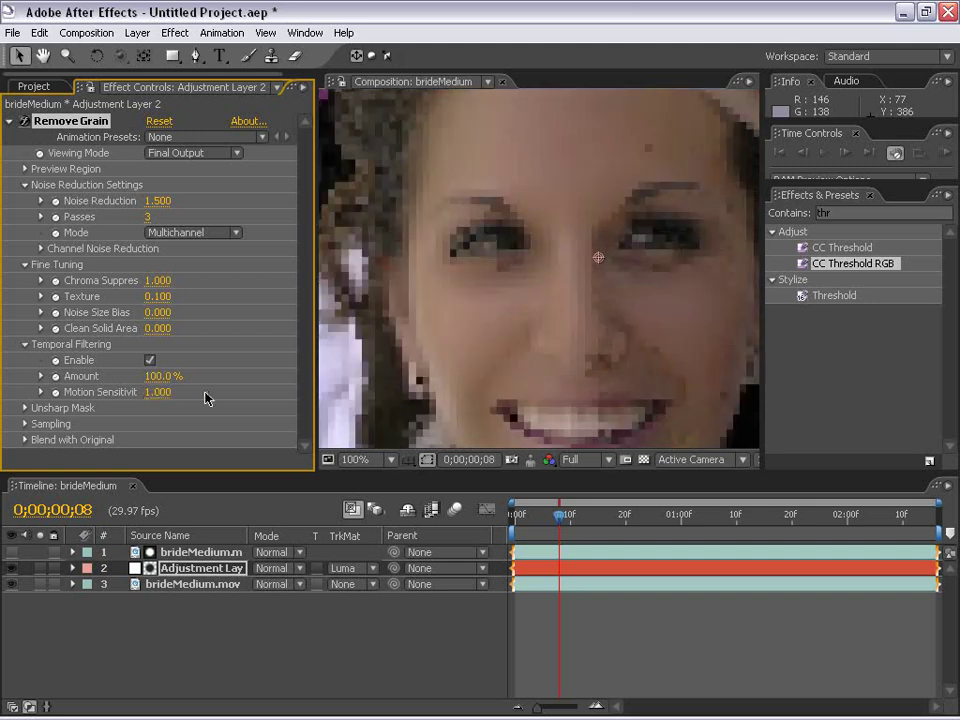
{"action": "key", "text": "ctrl+z"}
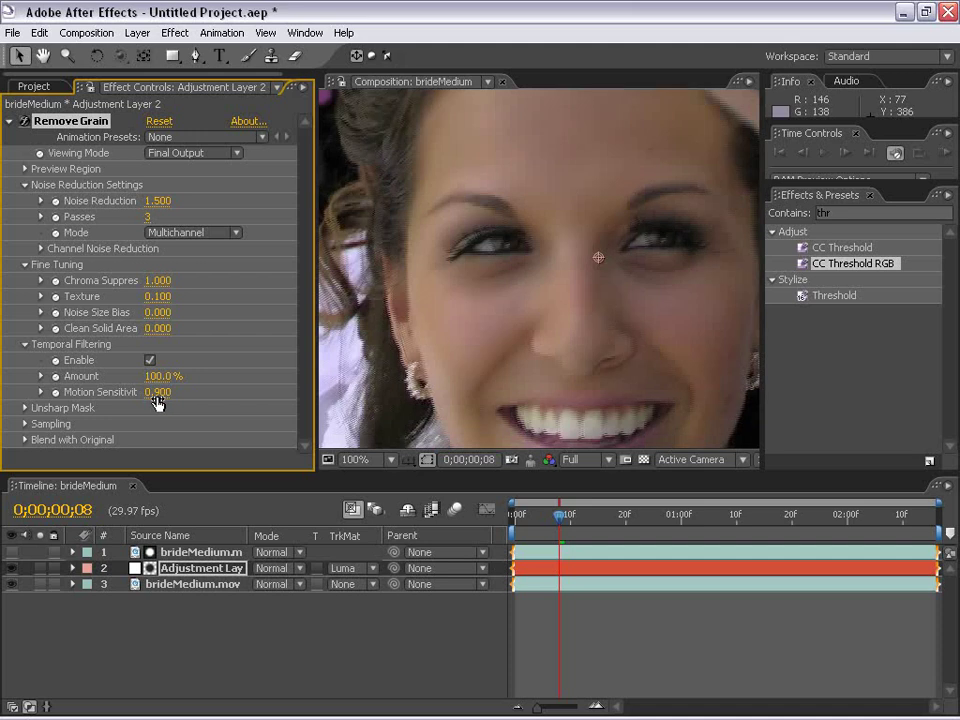
{"action": "left_click", "coordinate": [157, 393]}
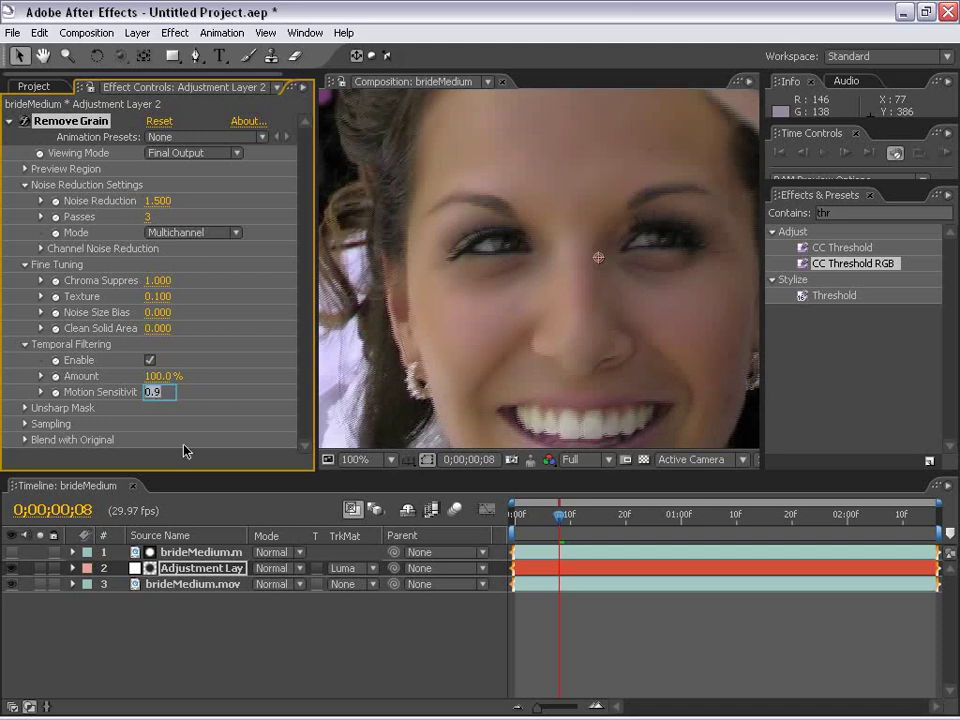
{"action": "key", "text": "BackSpace"}
{"action": "type", "text": ".95"}
{"action": "key", "text": "Return"}
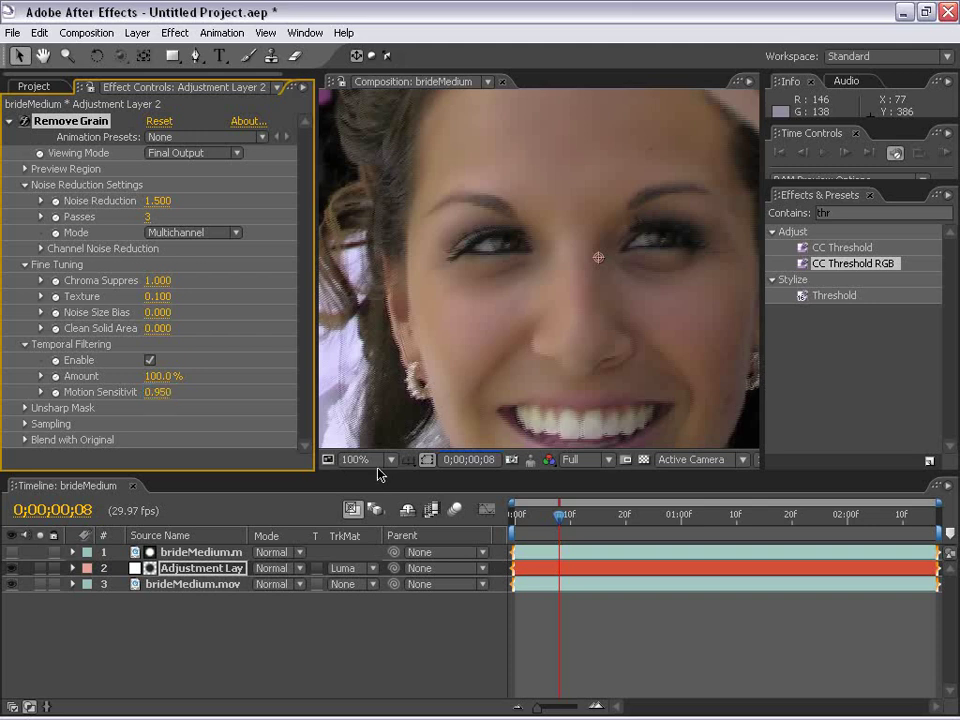
{"action": "left_click", "coordinate": [157, 392]}
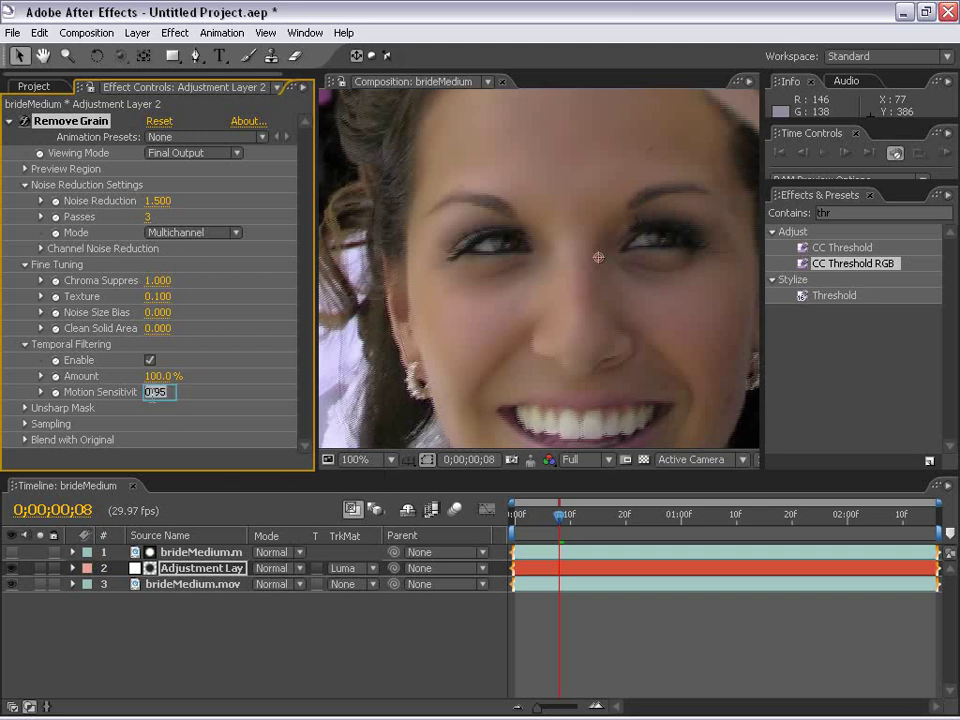
{"action": "key", "text": "Return"}
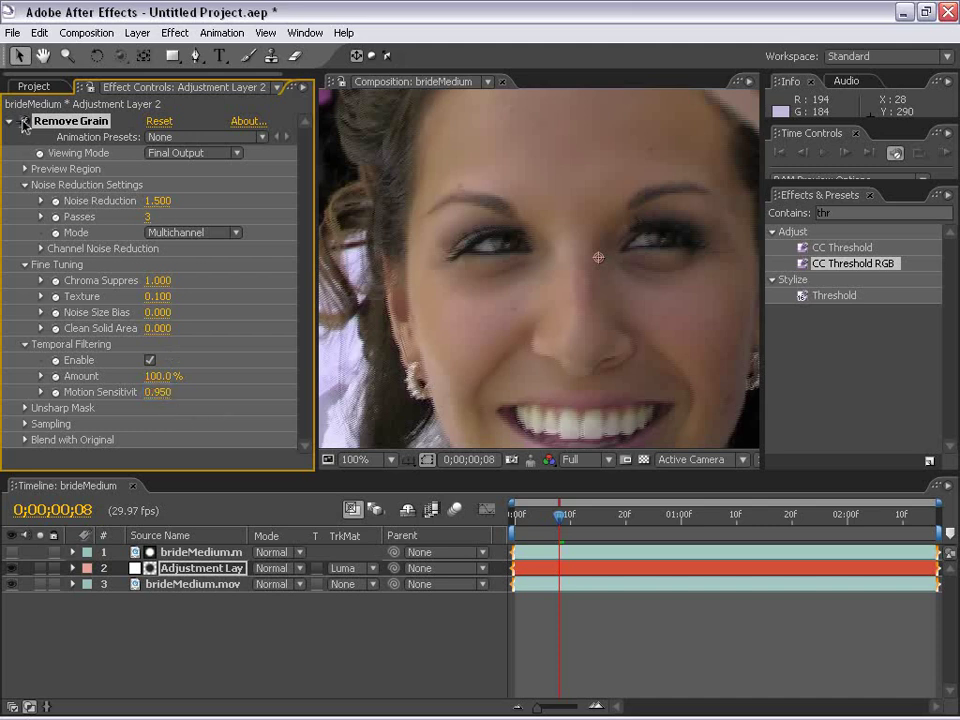
Set Temporal Filtering's Motion Sensitivity to 0.925, deselect the layer and check the face.
{"action": "left_click", "coordinate": [157, 392]}
{"action": "type", "text": ".9"}
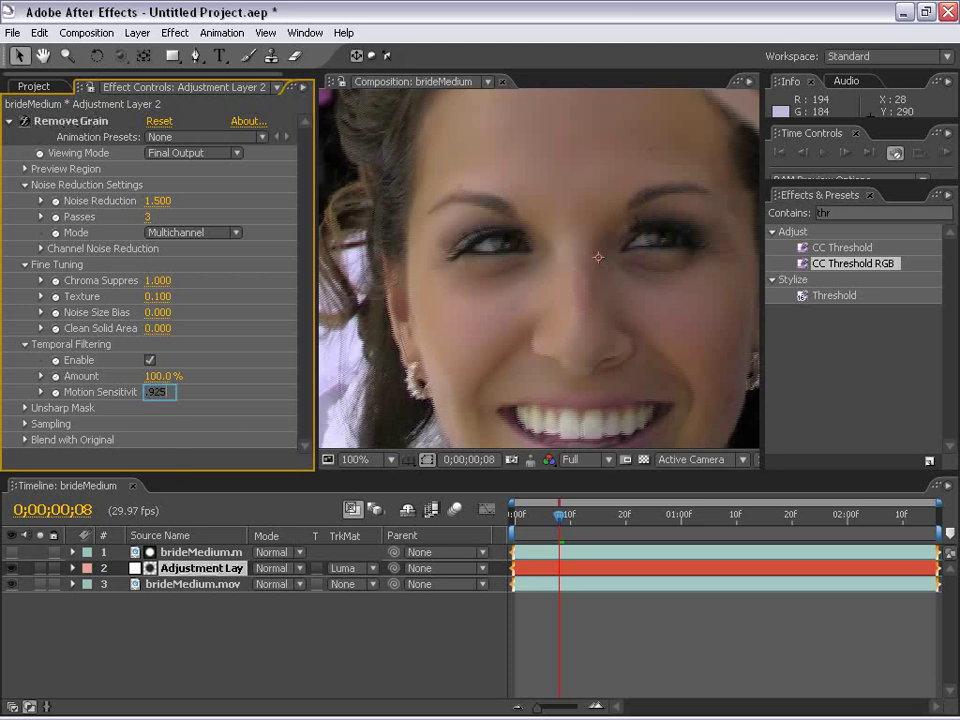
{"action": "key", "text": "Return"}
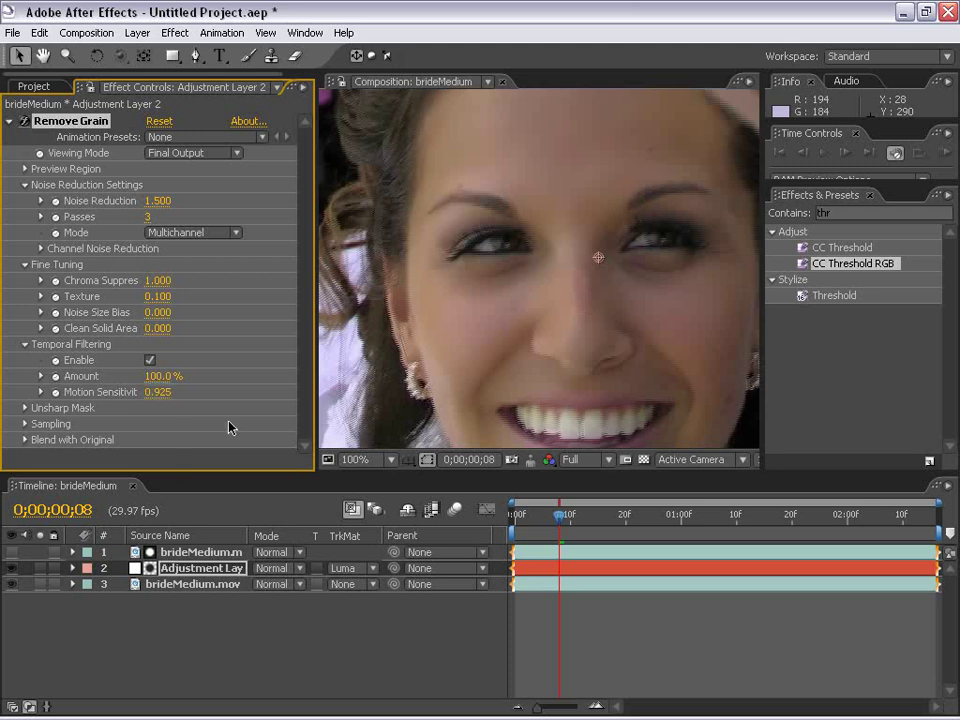
{"action": "left_click", "coordinate": [620, 615]}
{"action": "left_click_drag", "start_coordinate": [580, 362], "coordinate": [572, 279]}
{"action": "left_click", "coordinate": [562, 277]}
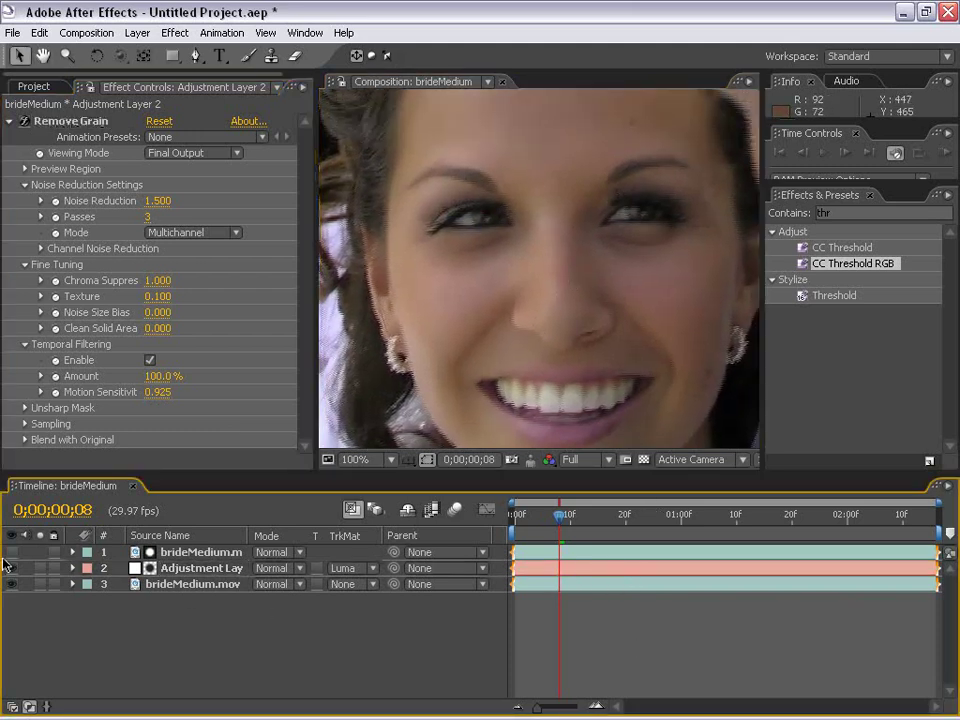
Show the thresholded footage layer above the adjustment layer and rename it "matte".
{"action": "left_click", "coordinate": [11, 552]}
{"action": "left_click", "coordinate": [194, 554]}
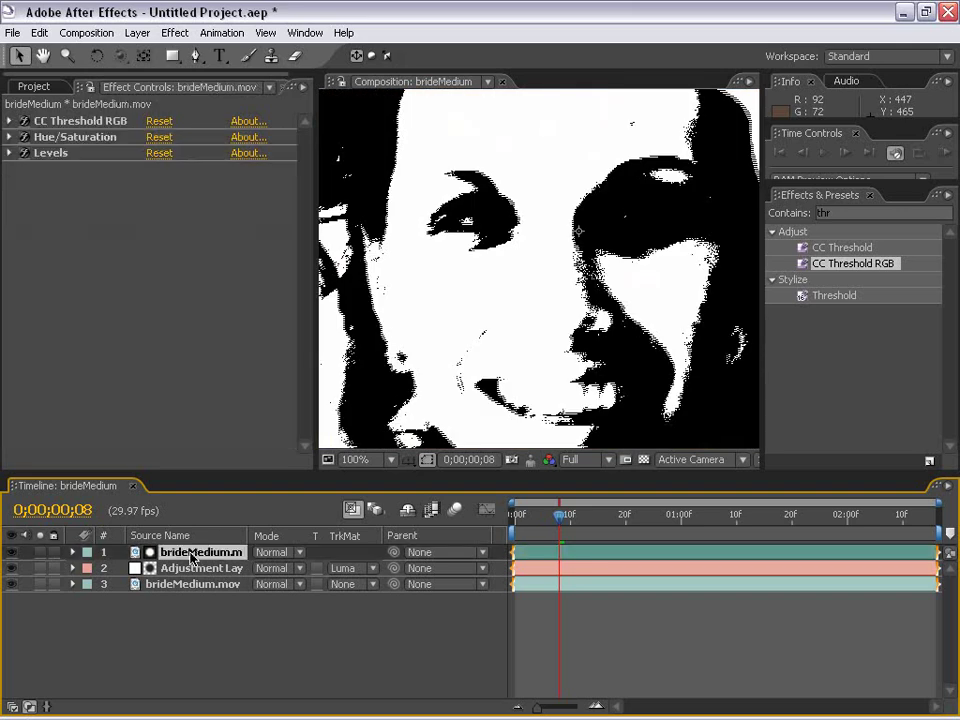
{"action": "key", "text": "Return"}
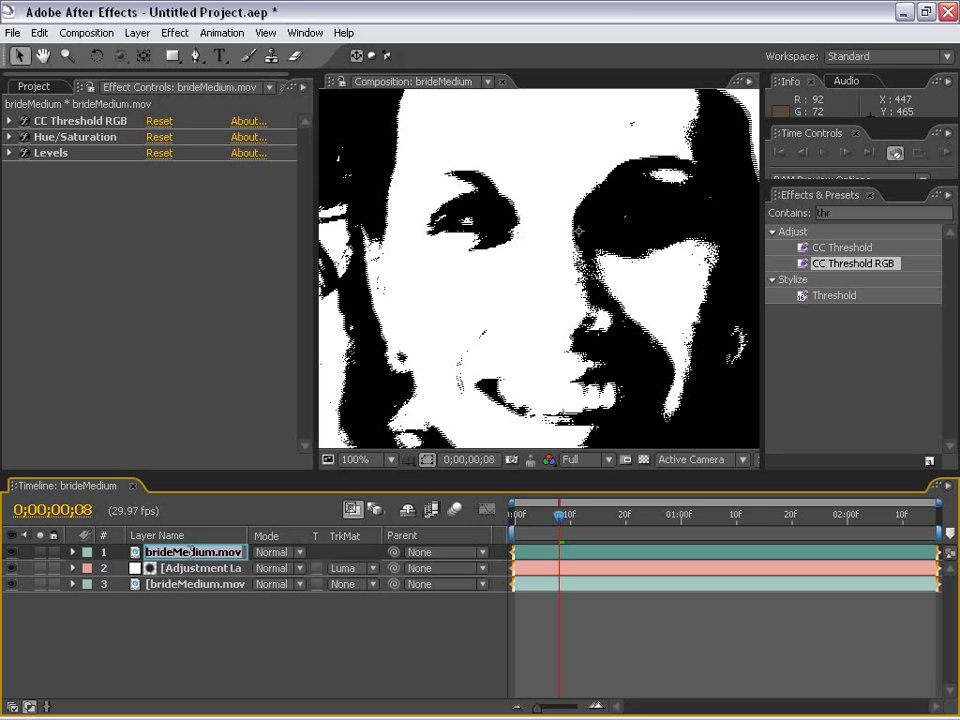
{"action": "type", "text": "matte"}
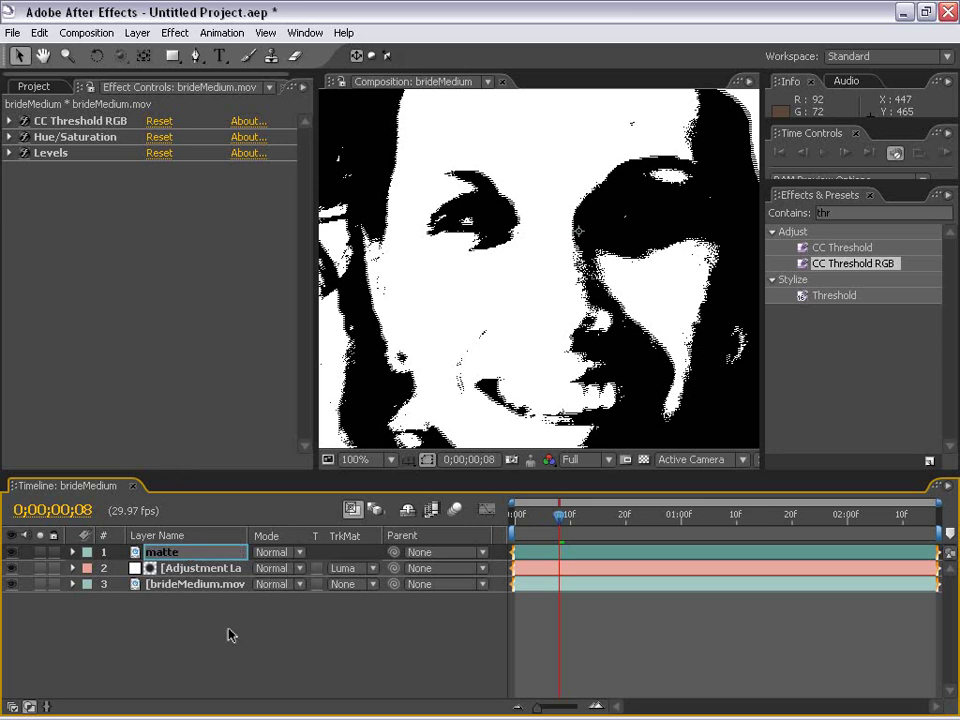
{"action": "key", "text": "Return"}
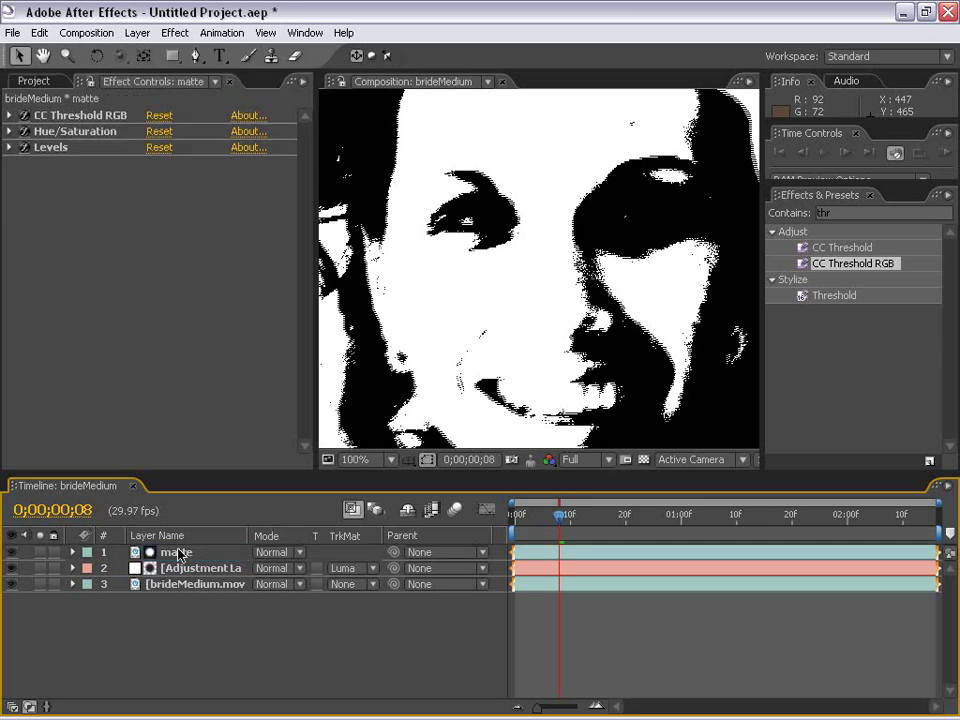
{"action": "left_click", "coordinate": [175, 623]}
Apply Fast Blur with a Blurriness of 6 to the matte layer and hide the layer again.
{"action": "left_click", "coordinate": [543, 556]}
{"action": "key", "text": "h"}
{"action": "left_click_drag", "start_coordinate": [510, 304], "coordinate": [480, 354]}
{"action": "left_click", "coordinate": [174, 32]}
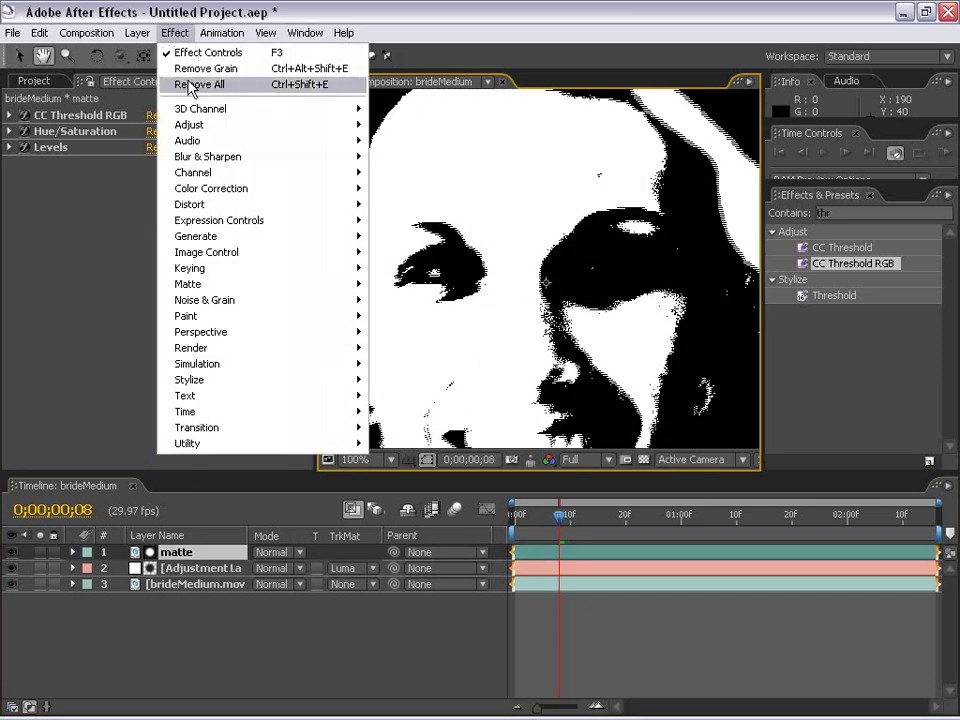
{"action": "mouse_move", "coordinate": [200, 156]}
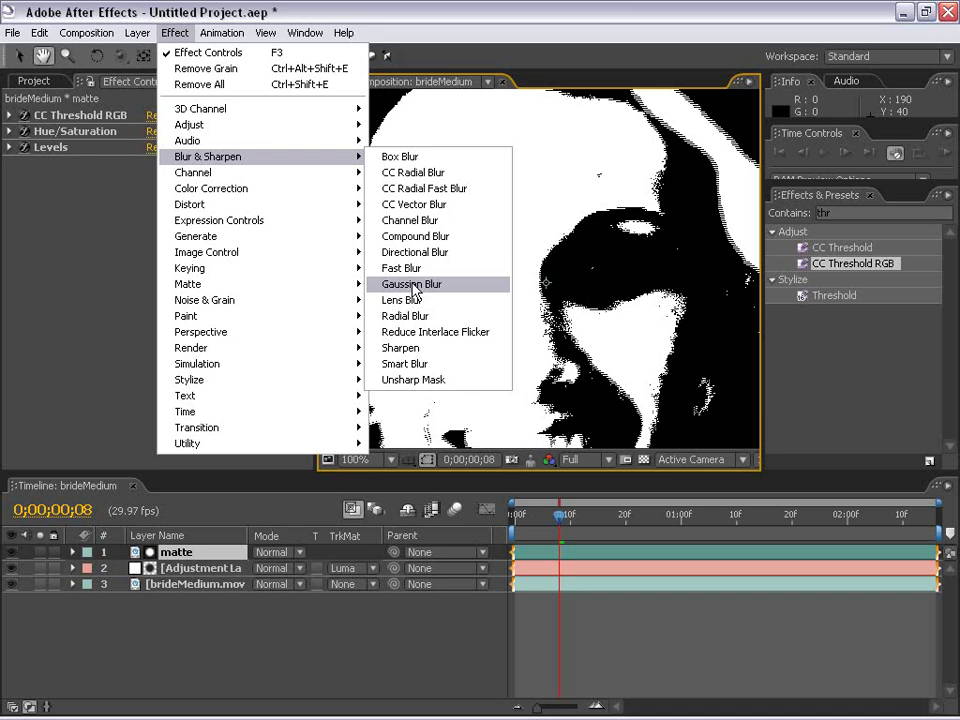
{"action": "left_click", "coordinate": [402, 268]}
{"action": "left_click", "coordinate": [148, 195]}
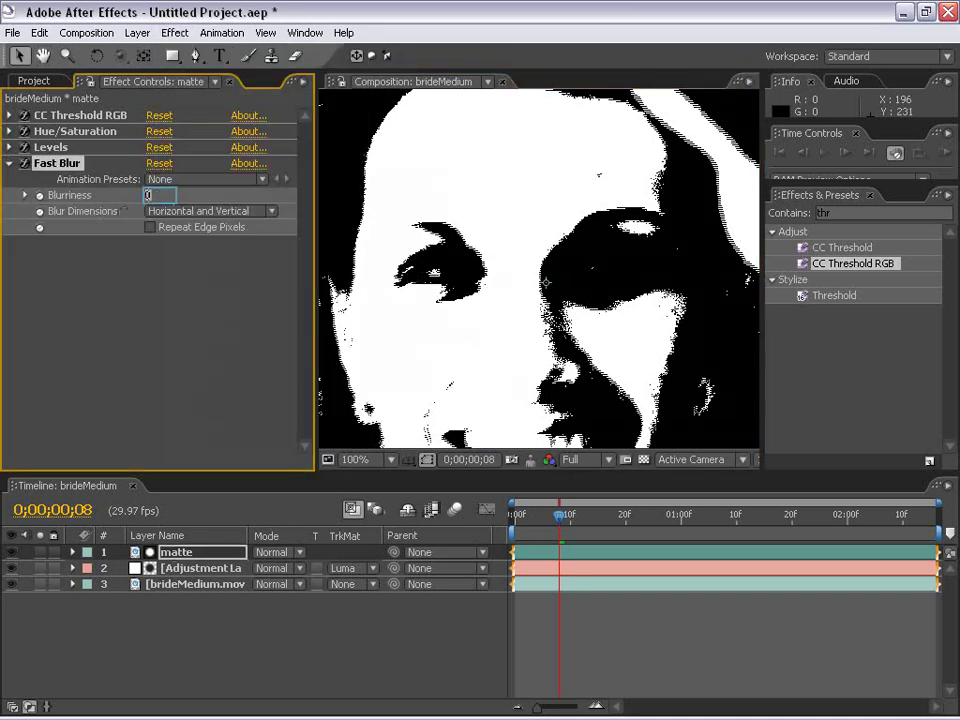
{"action": "type", "text": "6."}
{"action": "key", "text": "Return"}
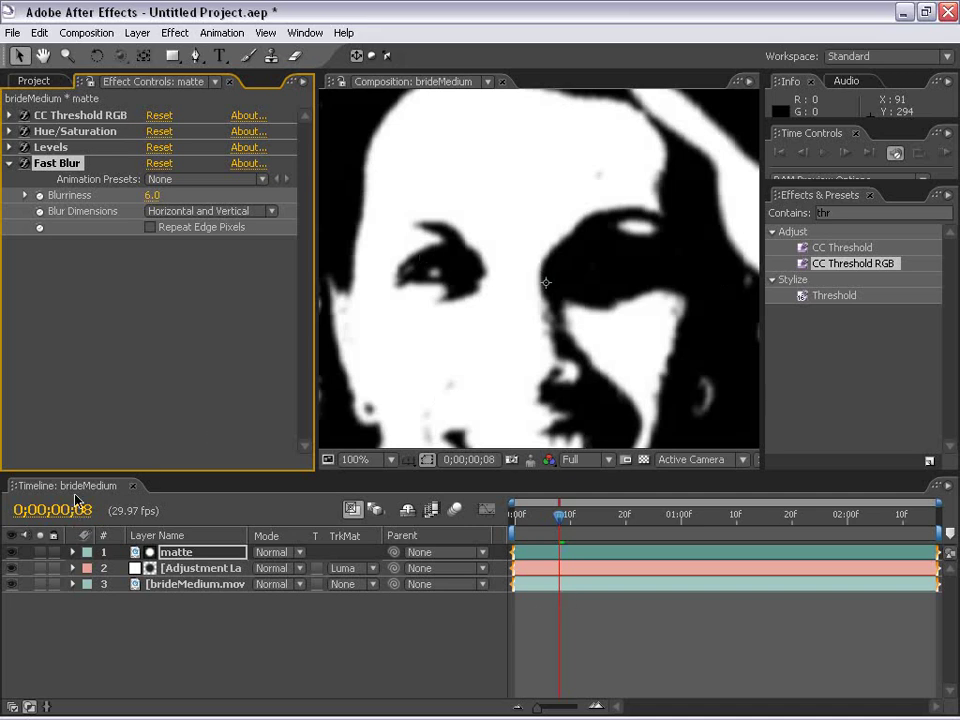
{"action": "left_click", "coordinate": [11, 552]}
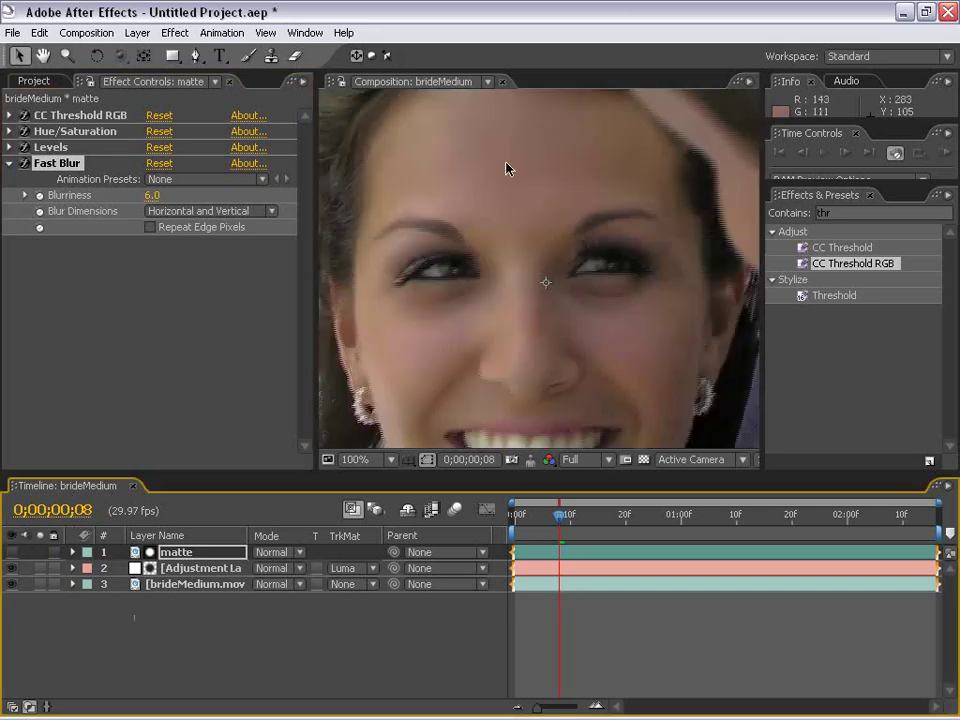
Examine the smoothed skin and the softened matte edges across the bride's forehead, eyes, cheeks and mouth.
{"action": "left_click_drag", "start_coordinate": [594, 280], "coordinate": [544, 326]}
{"action": "left_click_drag", "start_coordinate": [484, 219], "coordinate": [498, 238]}
{"action": "scroll", "coordinate": [461, 296], "scroll_direction": "up", "scroll_amount": 1}
{"action": "left_click_drag", "start_coordinate": [442, 264], "coordinate": [521, 313]}
{"action": "key", "text": "comma"}
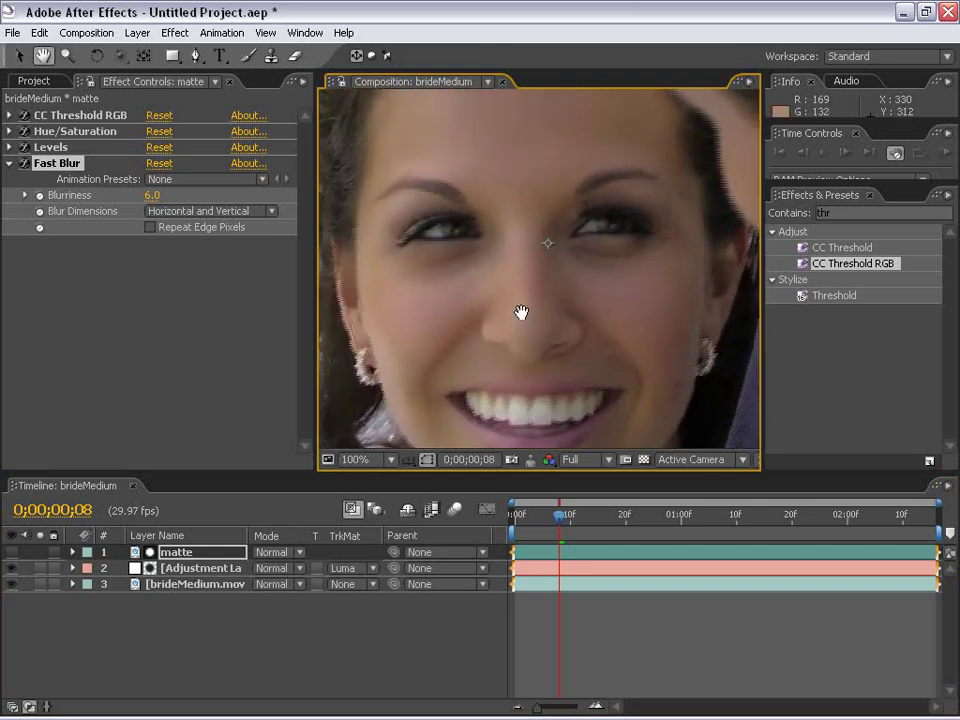
{"action": "left_click_drag", "start_coordinate": [468, 394], "coordinate": [478, 319]}
{"action": "left_click_drag", "start_coordinate": [480, 215], "coordinate": [520, 324]}
{"action": "key", "text": "period"}
{"action": "left_click_drag", "start_coordinate": [597, 284], "coordinate": [544, 287]}
{"action": "key", "text": "comma"}
{"action": "left_click_drag", "start_coordinate": [607, 387], "coordinate": [582, 297]}
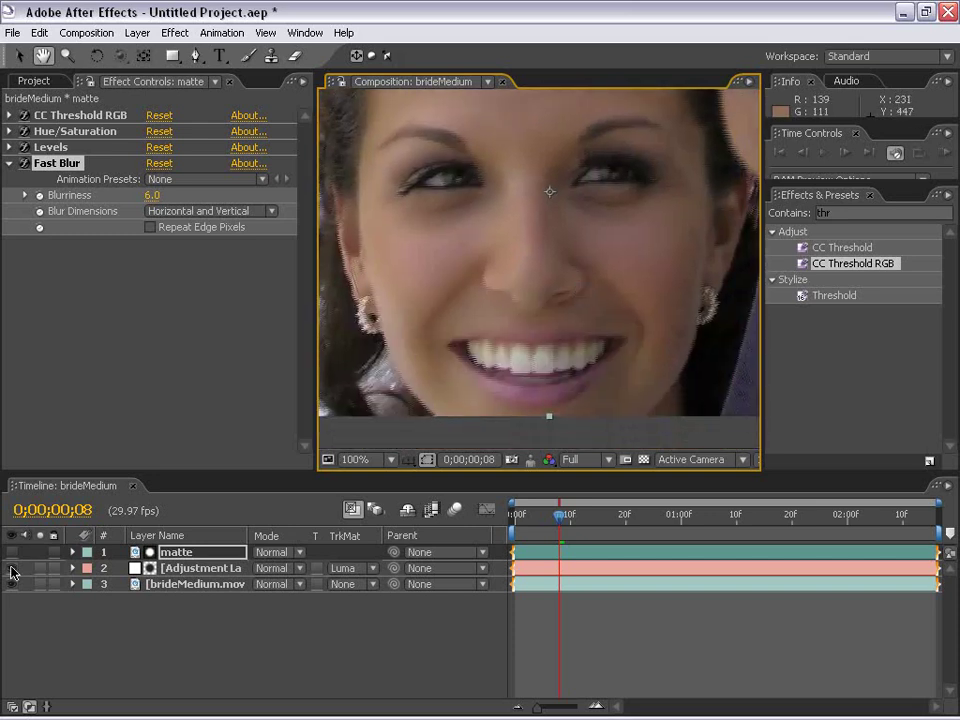
Compare the bride's face with and without the adjustment layer, both close up and across the whole frame.
{"action": "left_click_drag", "start_coordinate": [450, 244], "coordinate": [454, 334]}
{"action": "key", "text": "period"}
{"action": "left_click_drag", "start_coordinate": [538, 339], "coordinate": [538, 300]}
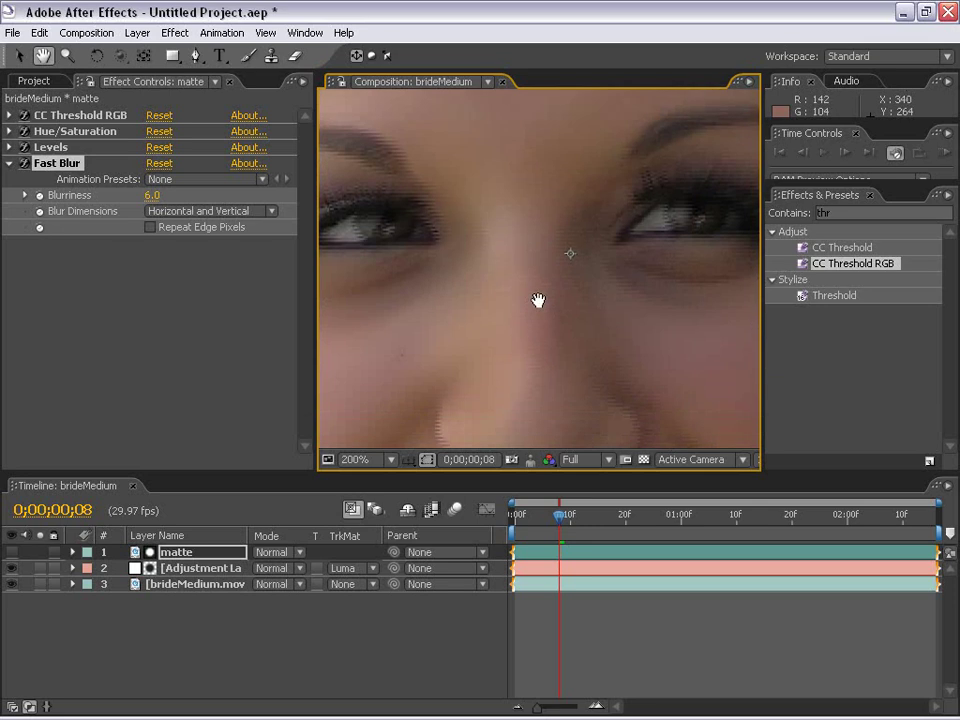
{"action": "left_click", "coordinate": [11, 568]}
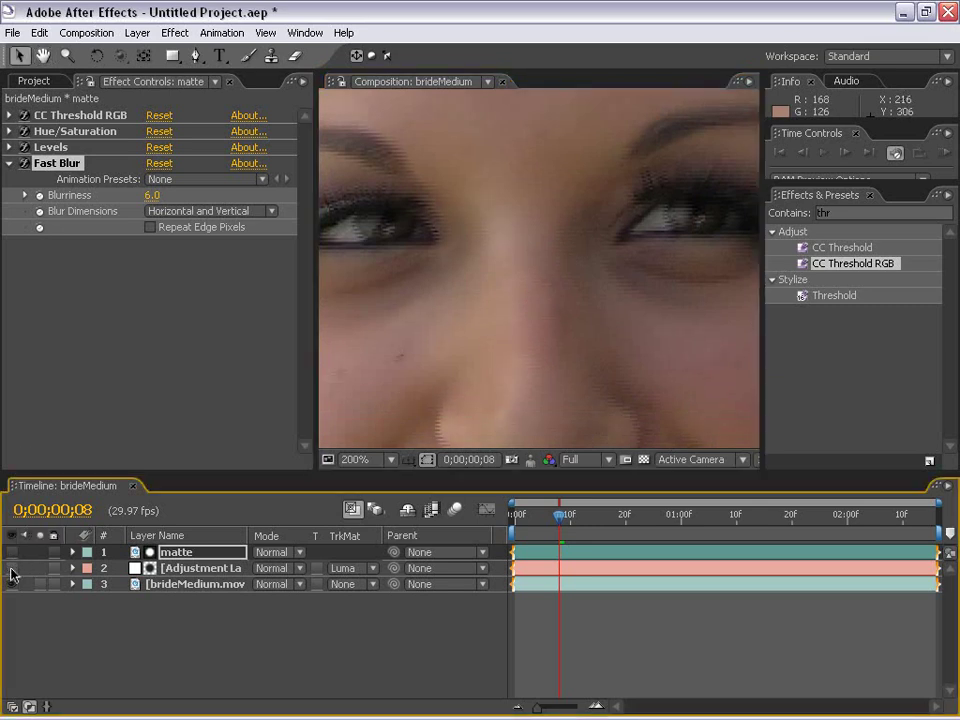
{"action": "key", "text": "comma"}
{"action": "left_click_drag", "start_coordinate": [579, 336], "coordinate": [579, 267]}
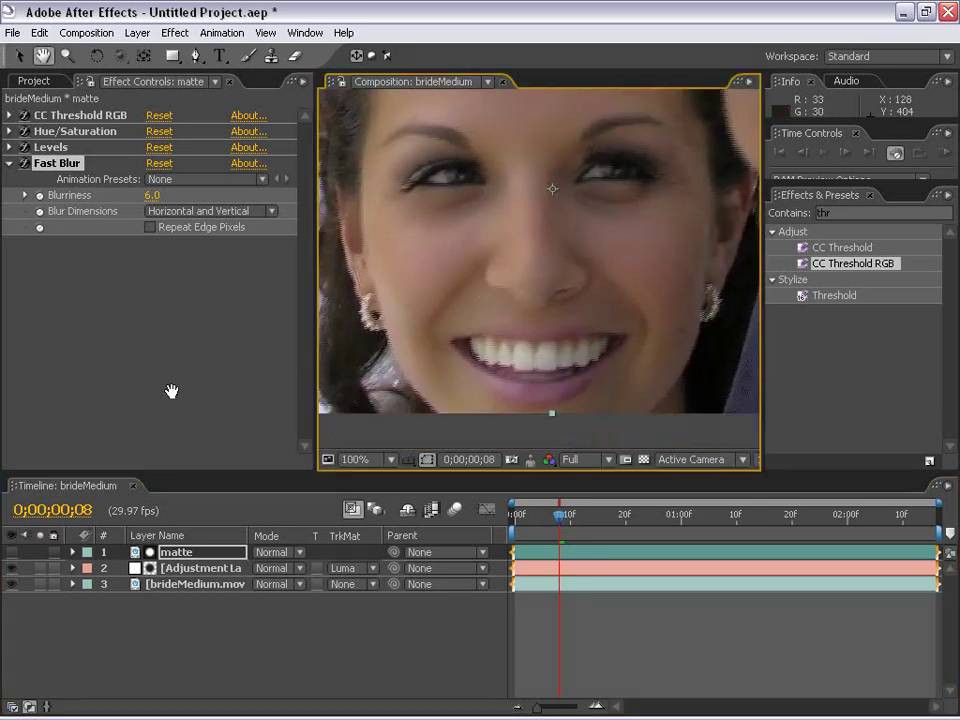
{"action": "key", "text": "comma"}
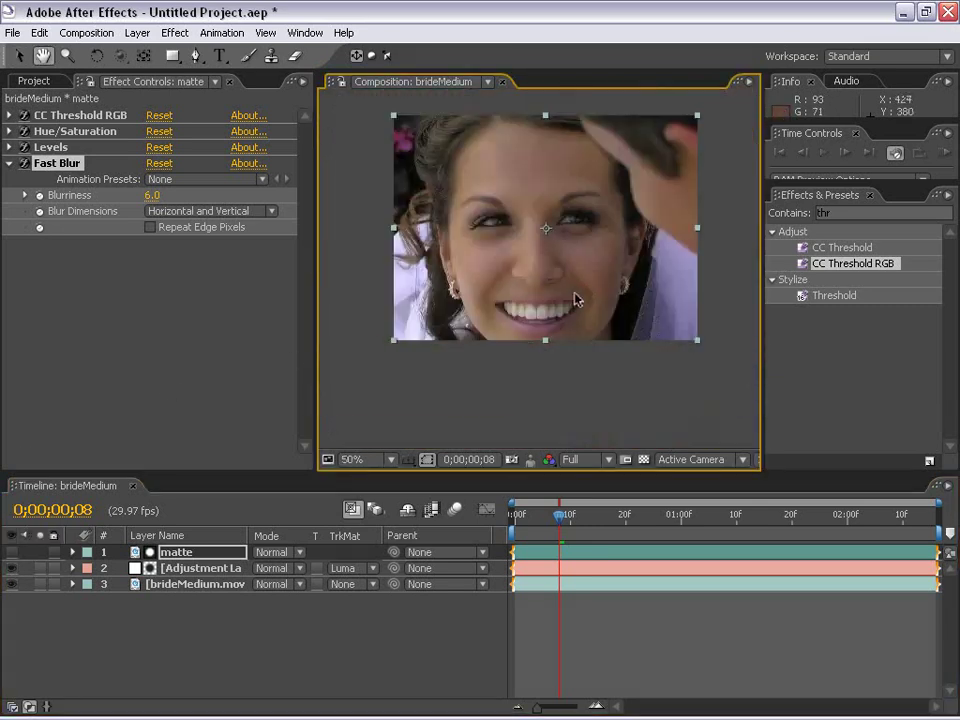
{"action": "left_click", "coordinate": [489, 409]}
{"action": "left_click", "coordinate": [11, 571]}
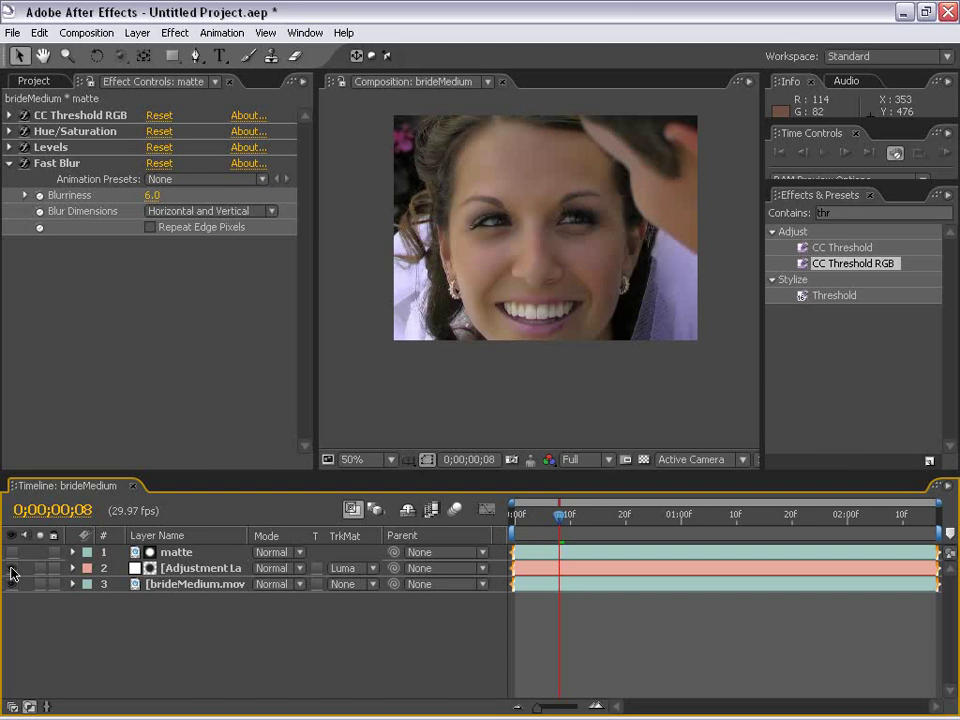
Run a RAM preview of the composition and check the smoothed face in an enlarged viewer.
{"action": "left_click", "coordinate": [944, 152]}
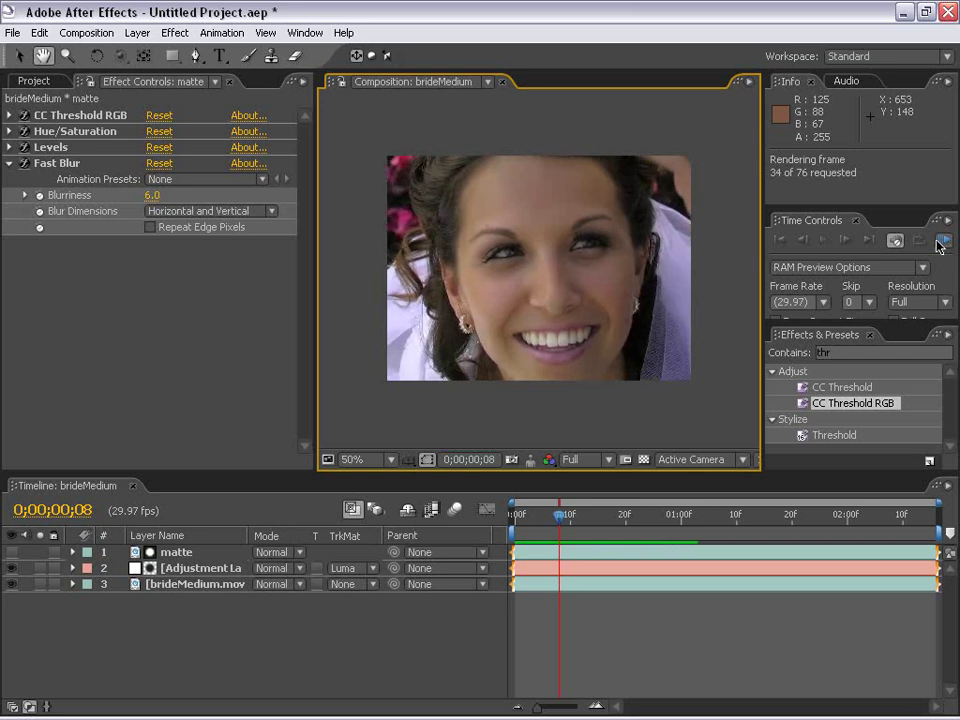
{"action": "left_click", "coordinate": [508, 362]}
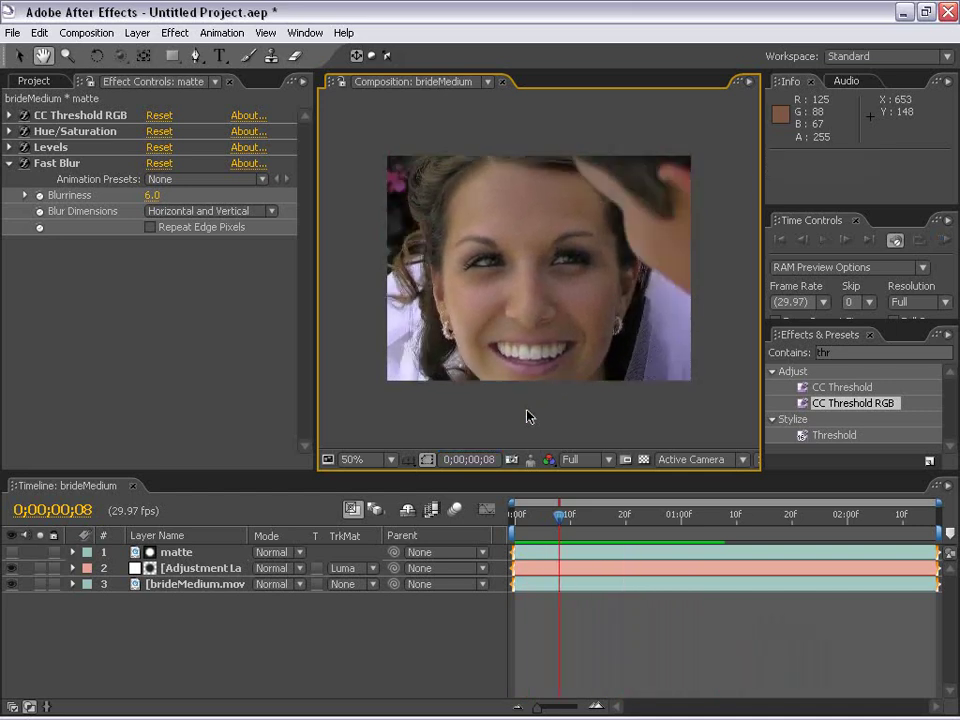
{"action": "key", "text": "grave"}
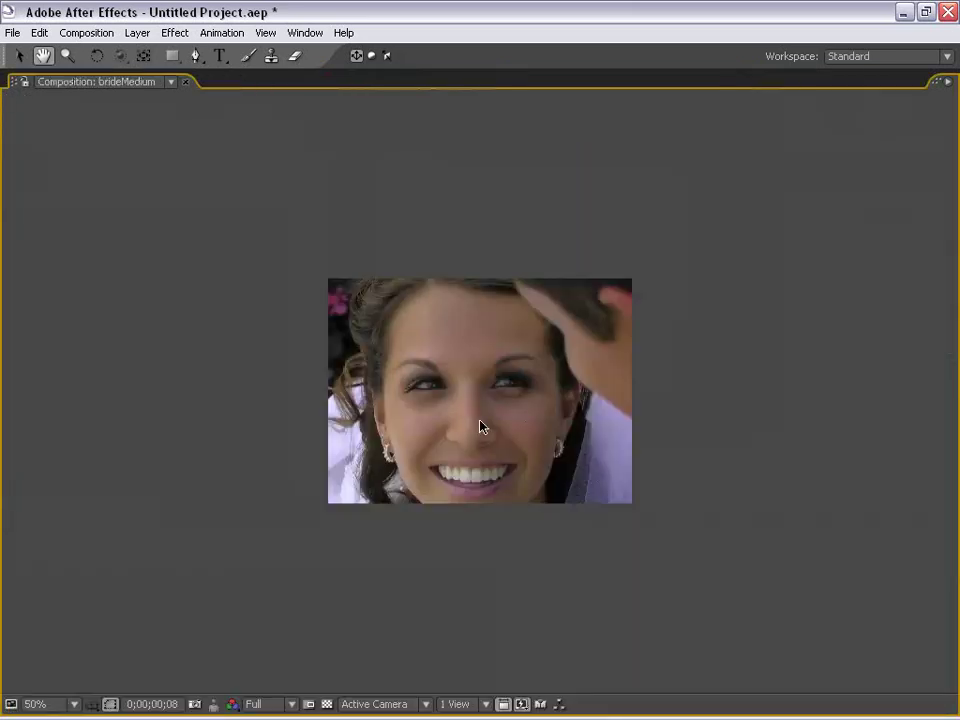
{"action": "key", "text": "period"}
{"action": "left_click_drag", "start_coordinate": [514, 500], "coordinate": [452, 445]}
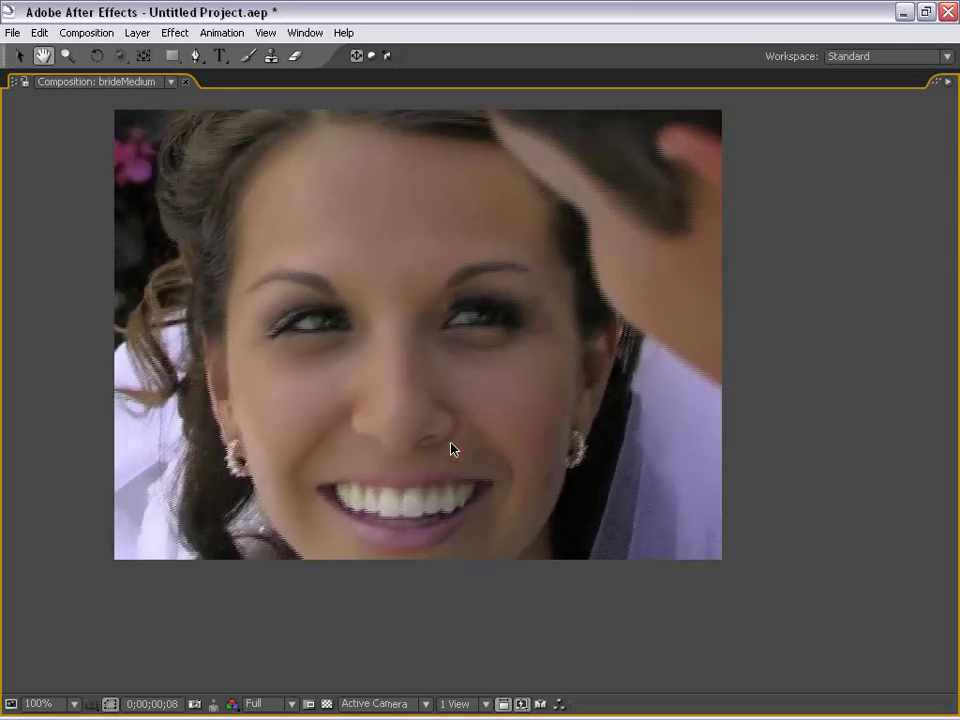
{"action": "key", "text": "grave"}
Go to frame 0;00;00;16 and examine the smoothed skin around the bride's mouth, nose and cheeks.
{"action": "left_click", "coordinate": [641, 529]}
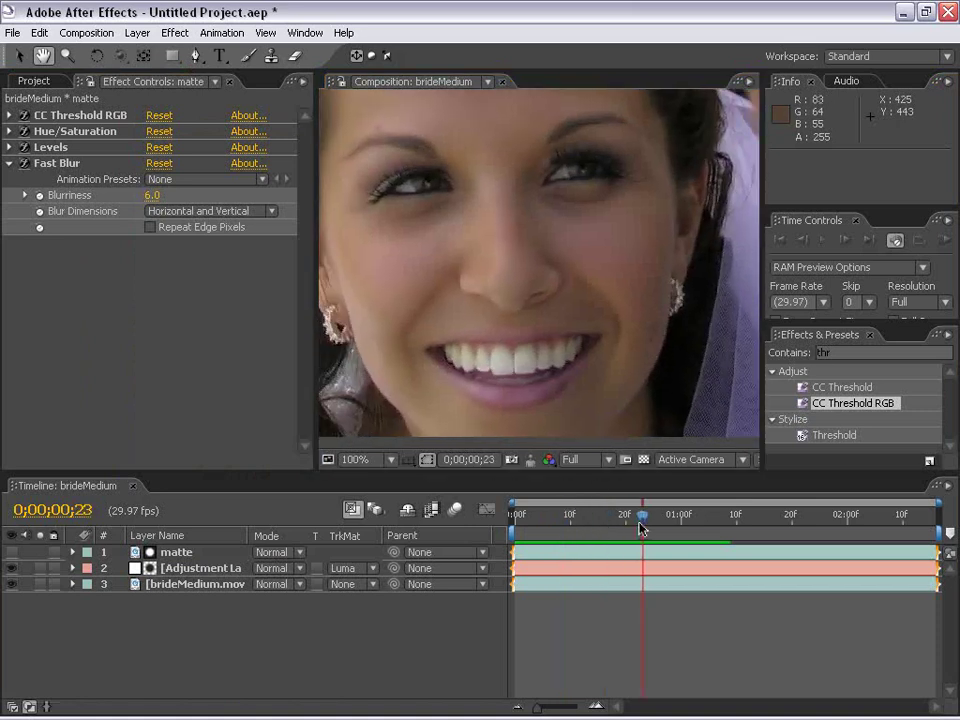
{"action": "left_click_drag", "start_coordinate": [641, 529], "coordinate": [599, 521]}
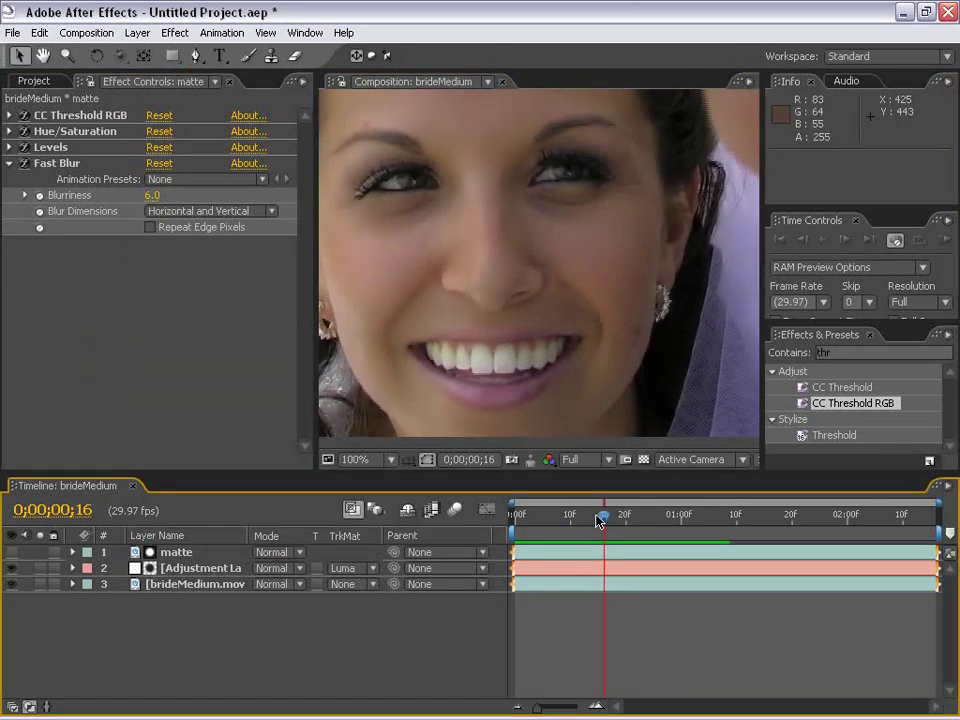
{"action": "scroll", "coordinate": [435, 285], "scroll_direction": "up", "scroll_amount": 1}
{"action": "left_click_drag", "start_coordinate": [416, 369], "coordinate": [611, 253]}
{"action": "left_click_drag", "start_coordinate": [514, 272], "coordinate": [501, 296]}
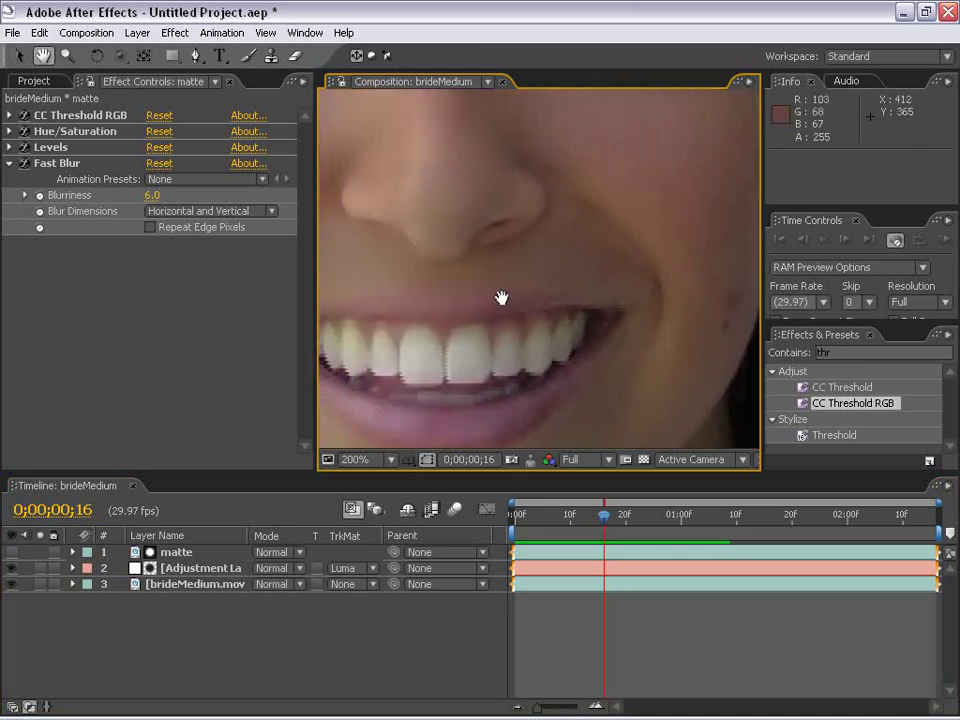
{"action": "scroll", "coordinate": [601, 352], "scroll_direction": "up", "scroll_amount": 1}
{"action": "left_click_drag", "start_coordinate": [601, 352], "coordinate": [486, 317]}
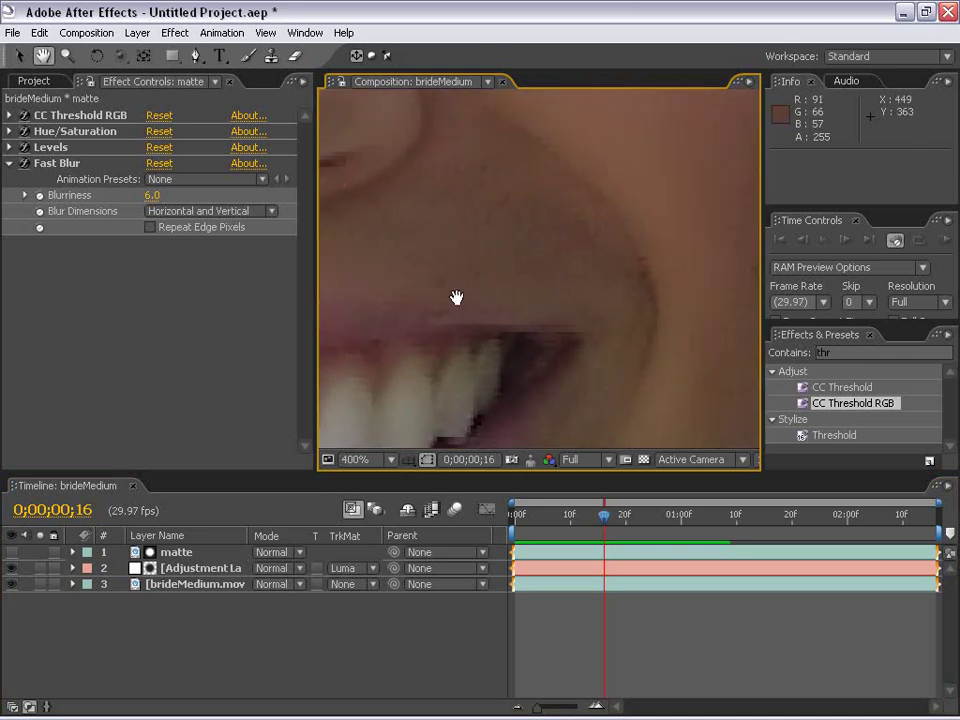
{"action": "scroll", "coordinate": [440, 275], "scroll_direction": "down", "scroll_amount": 1}
{"action": "scroll", "coordinate": [525, 300], "scroll_direction": "down", "scroll_amount": 1}
{"action": "left_click_drag", "start_coordinate": [542, 197], "coordinate": [568, 315]}
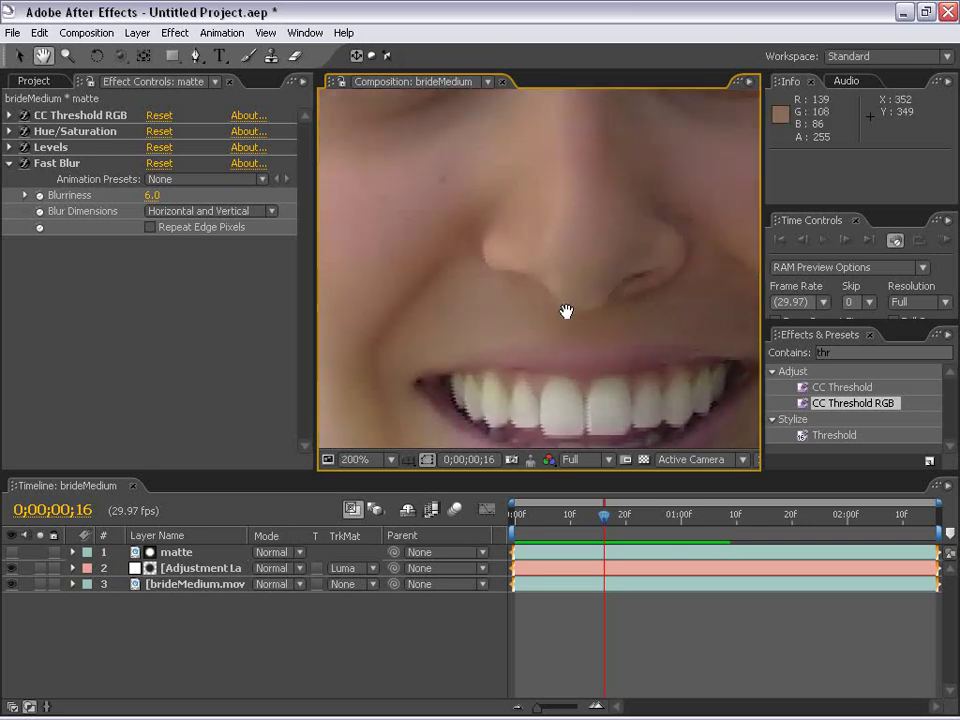
{"action": "scroll", "coordinate": [610, 368], "scroll_direction": "up", "scroll_amount": 2}
{"action": "left_click_drag", "start_coordinate": [612, 371], "coordinate": [467, 257]}
{"action": "left_click_drag", "start_coordinate": [551, 249], "coordinate": [557, 321]}
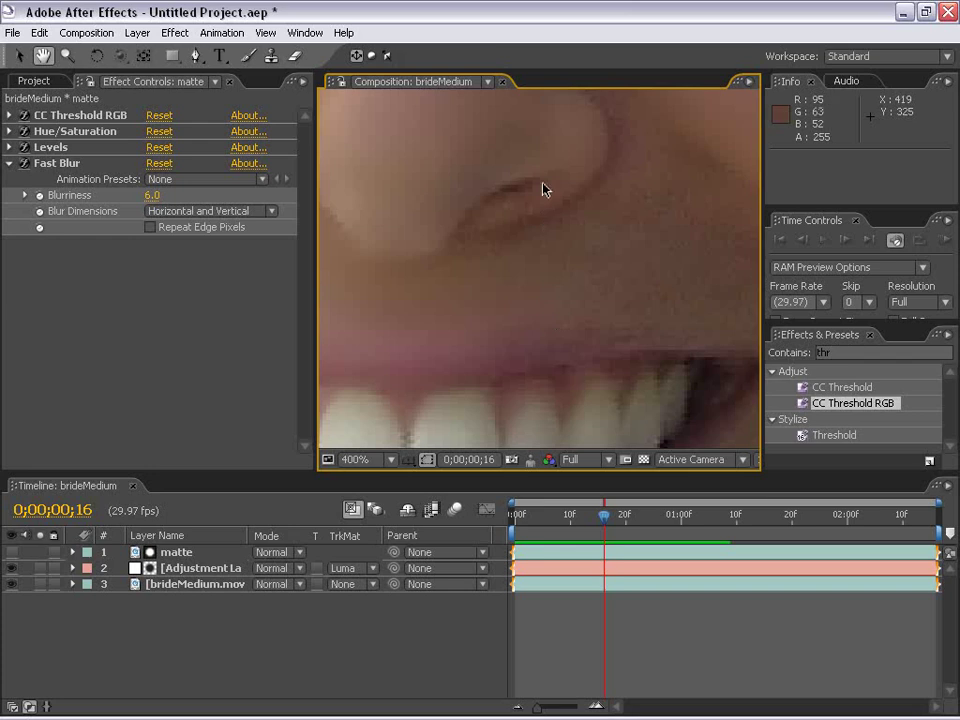
{"action": "key", "text": "comma"}
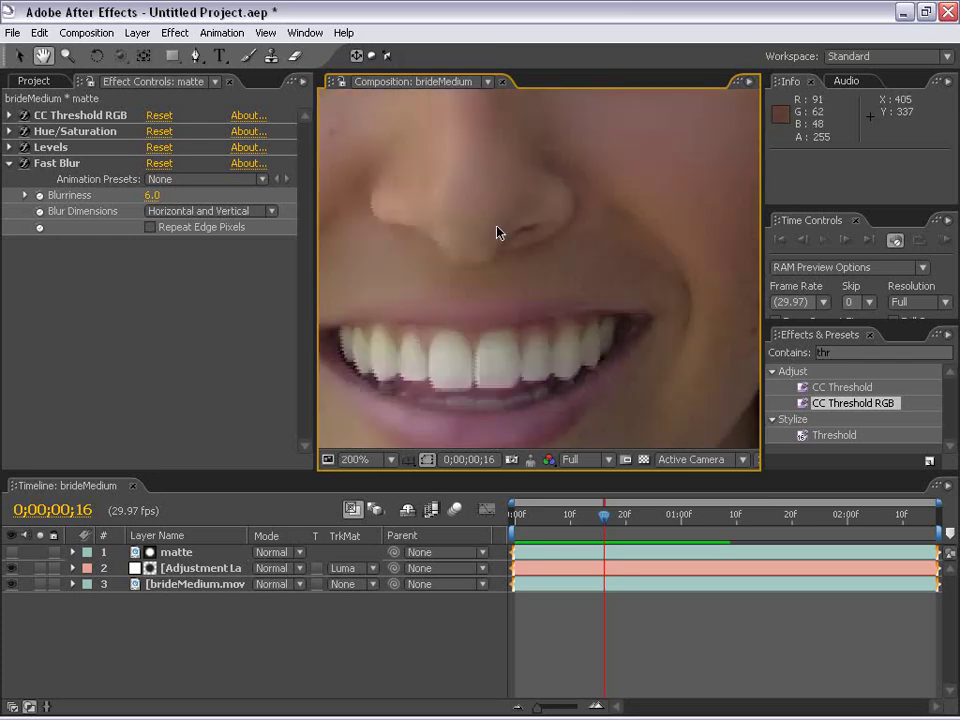
Review the adjustment layer's Remove Grain settings and the matte layer, and inspect the forehead skin near the hairline.
{"action": "left_click", "coordinate": [192, 568]}
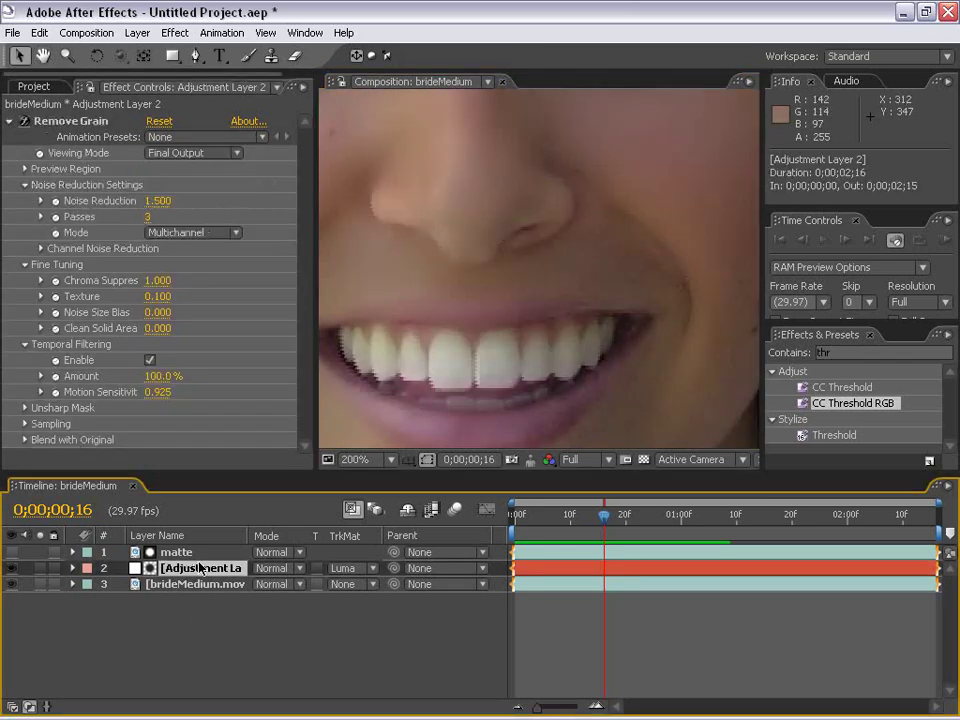
{"action": "left_click", "coordinate": [205, 632]}
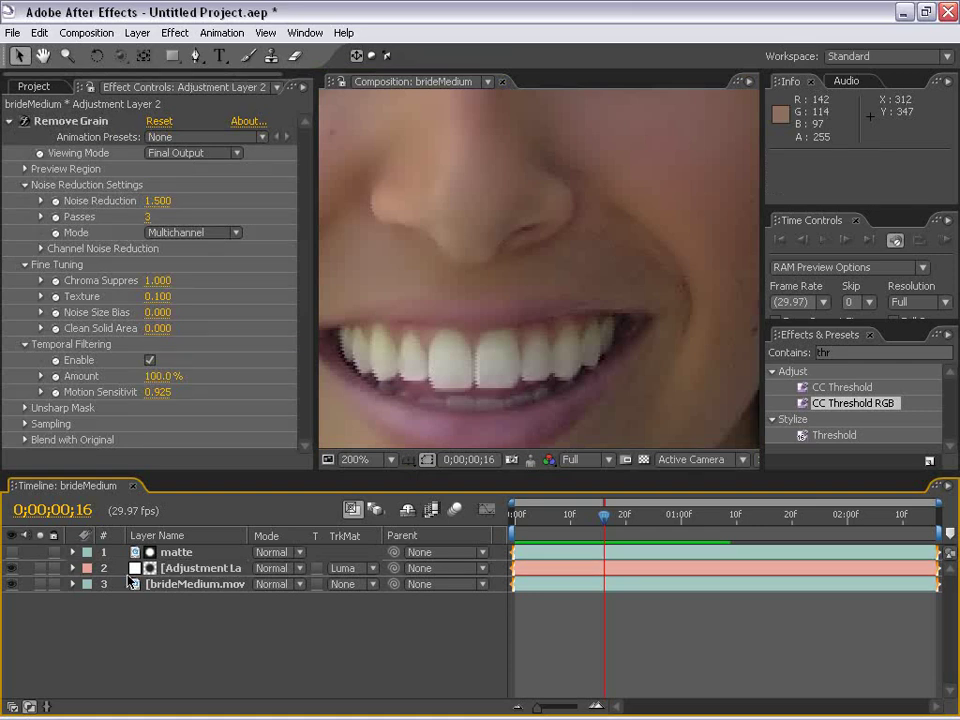
{"action": "left_click", "coordinate": [12, 552]}
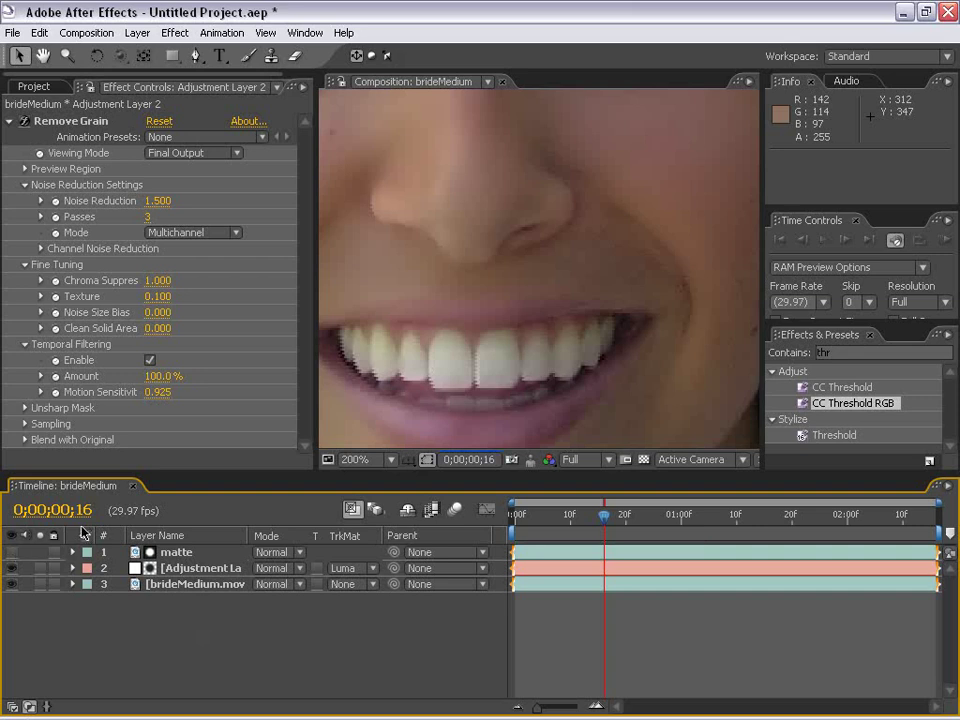
{"action": "key", "text": "h"}
{"action": "left_click_drag", "start_coordinate": [429, 208], "coordinate": [472, 218]}
{"action": "scroll", "coordinate": [514, 285], "scroll_direction": "up", "scroll_amount": 1}
Apply the Add Grain effect to the adjustment layer.
{"action": "left_click", "coordinate": [195, 568]}
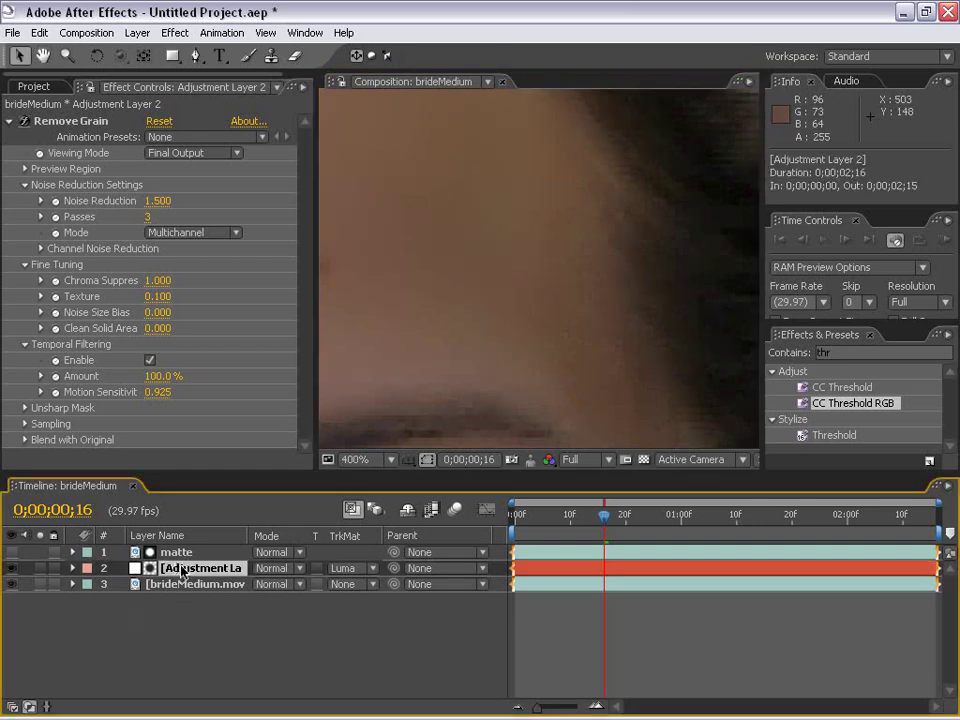
{"action": "left_click", "coordinate": [175, 33]}
{"action": "mouse_move", "coordinate": [229, 302]}
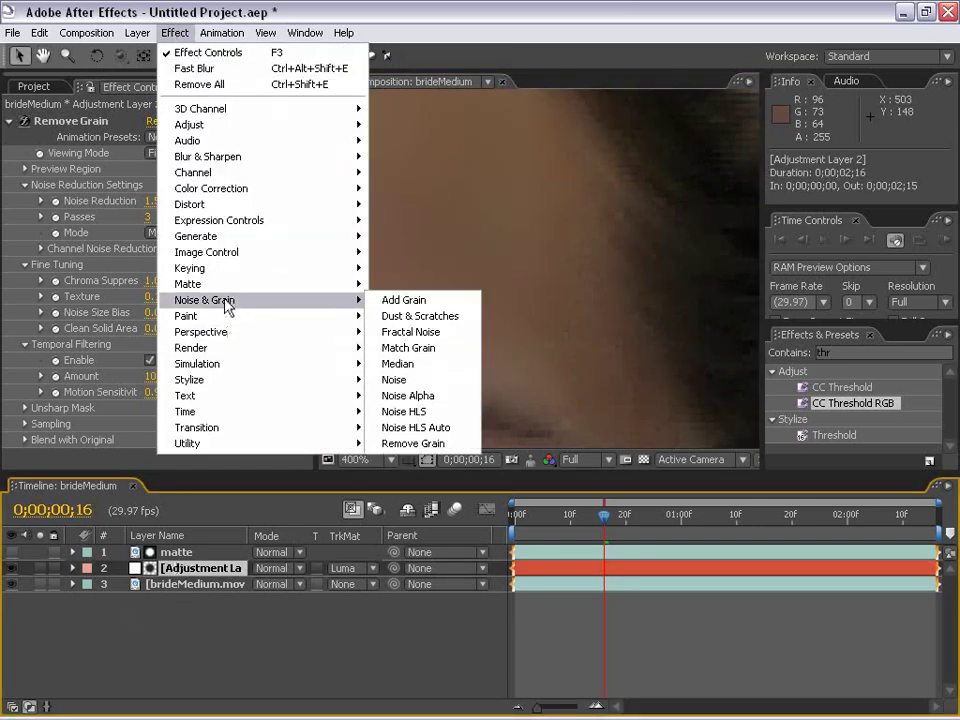
{"action": "left_click", "coordinate": [420, 304]}
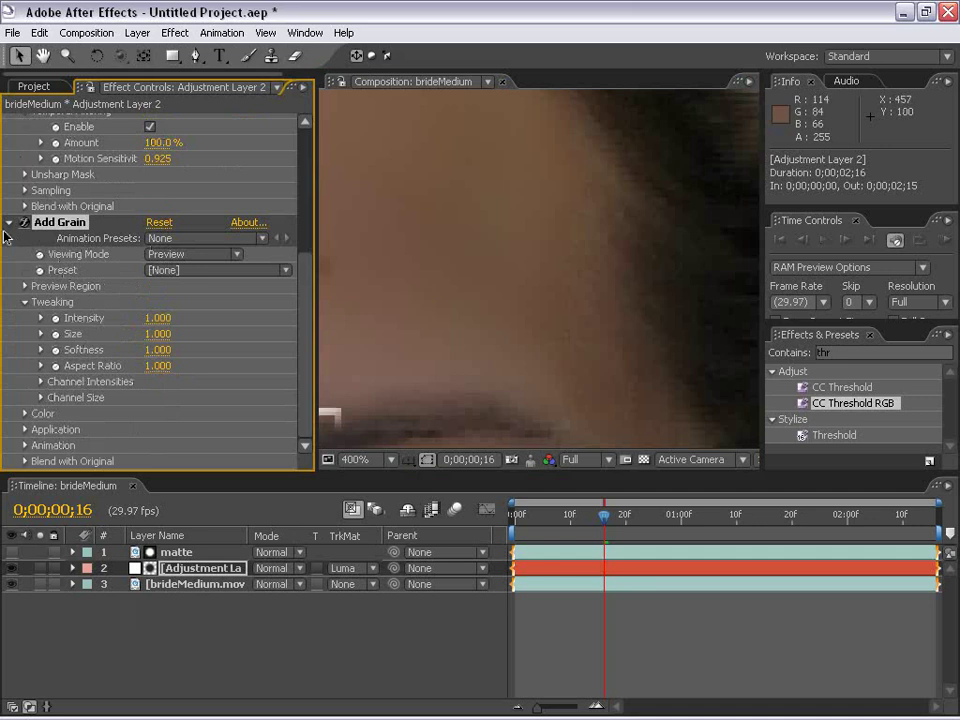
Set Add Grain's preset to Kodak Vision 250D (5246) and its viewing mode to Final Output.
{"action": "left_click", "coordinate": [188, 275]}
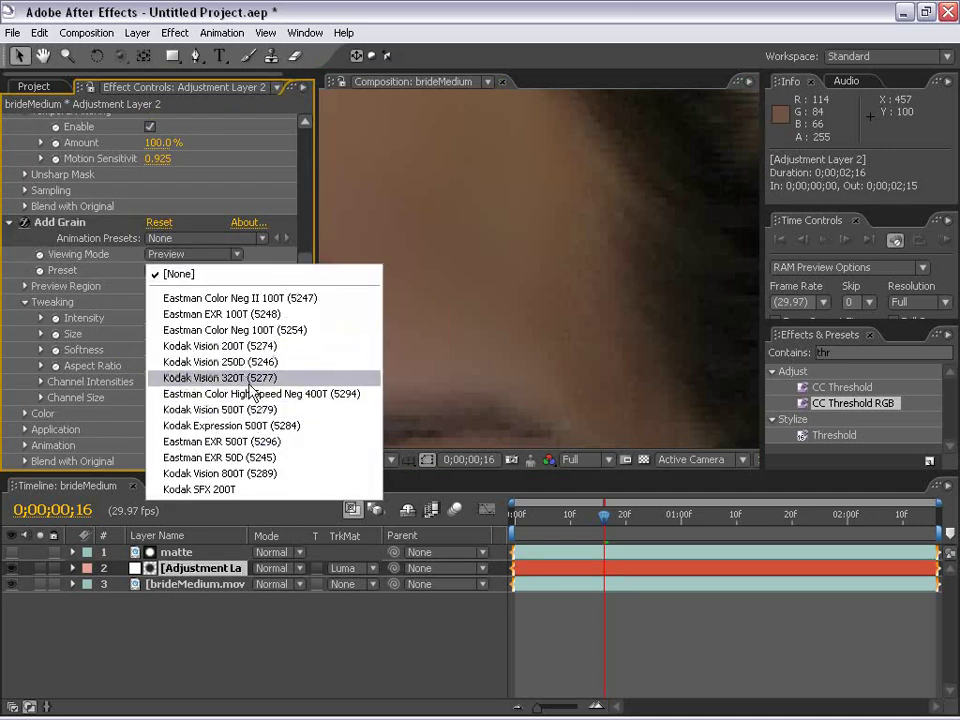
{"action": "left_click", "coordinate": [205, 363]}
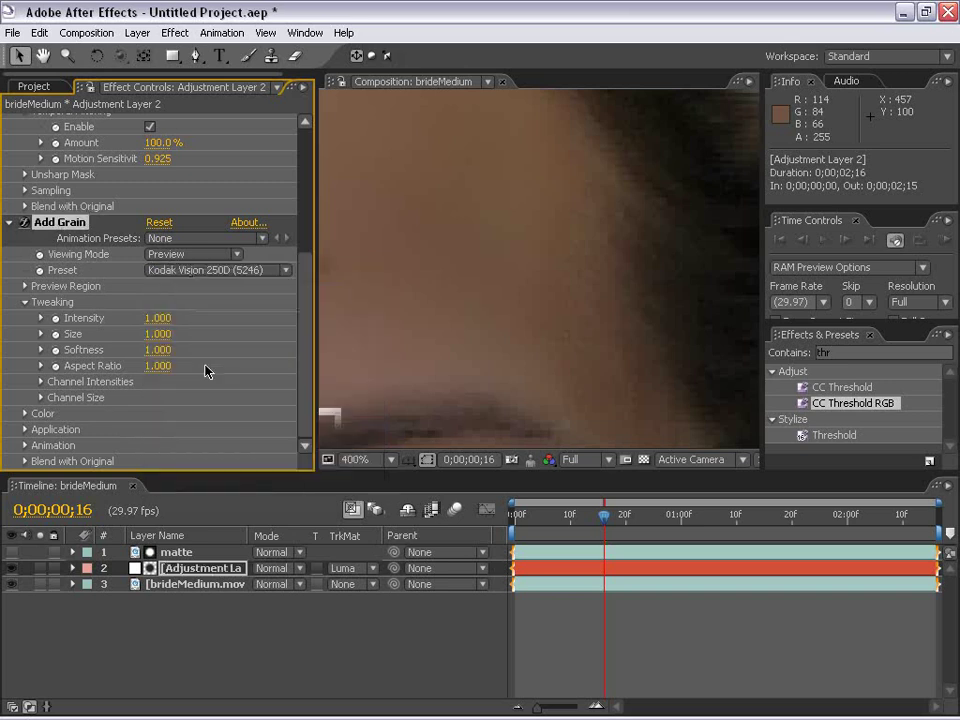
{"action": "left_click", "coordinate": [153, 258]}
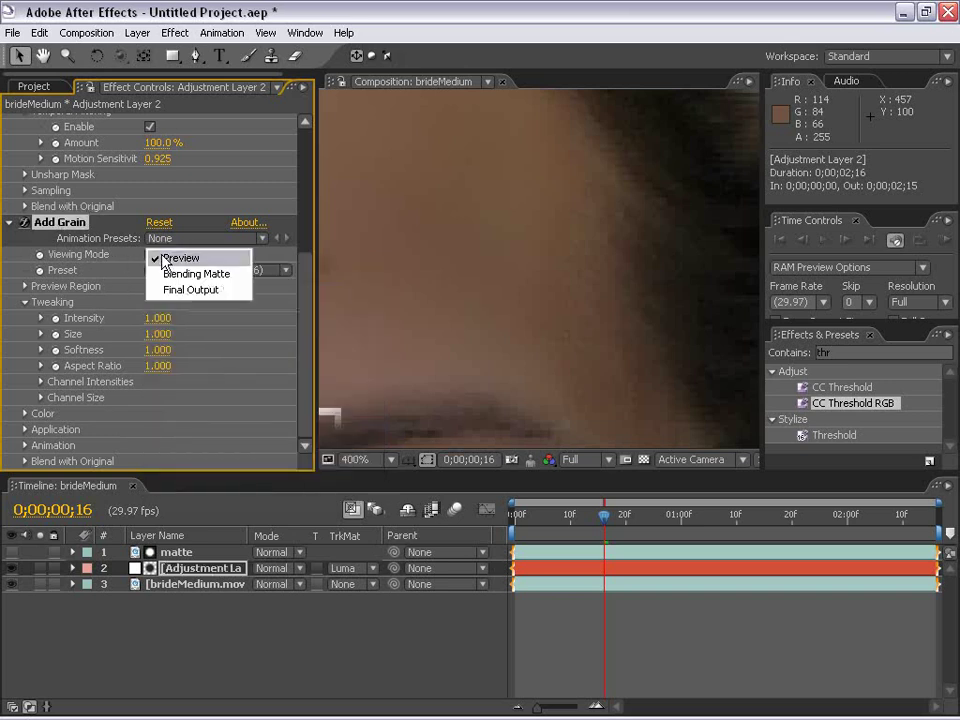
{"action": "left_click", "coordinate": [193, 296]}
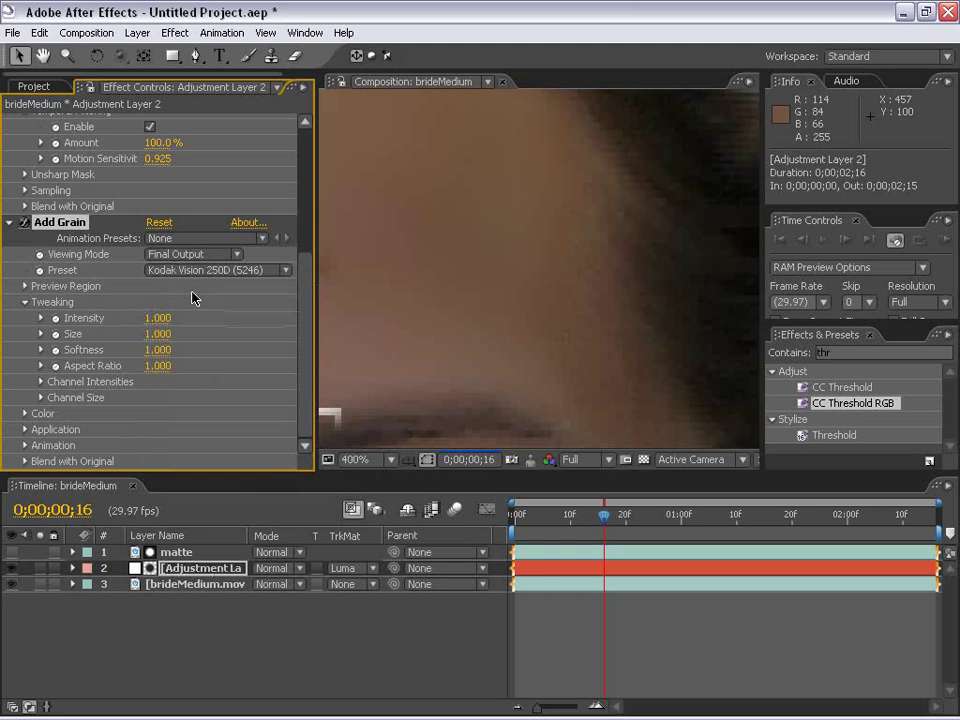
Examine the added grain on the forehead, eyebrow and hairline at several magnifications.
{"action": "scroll", "coordinate": [529, 386], "scroll_direction": "down", "scroll_amount": 2}
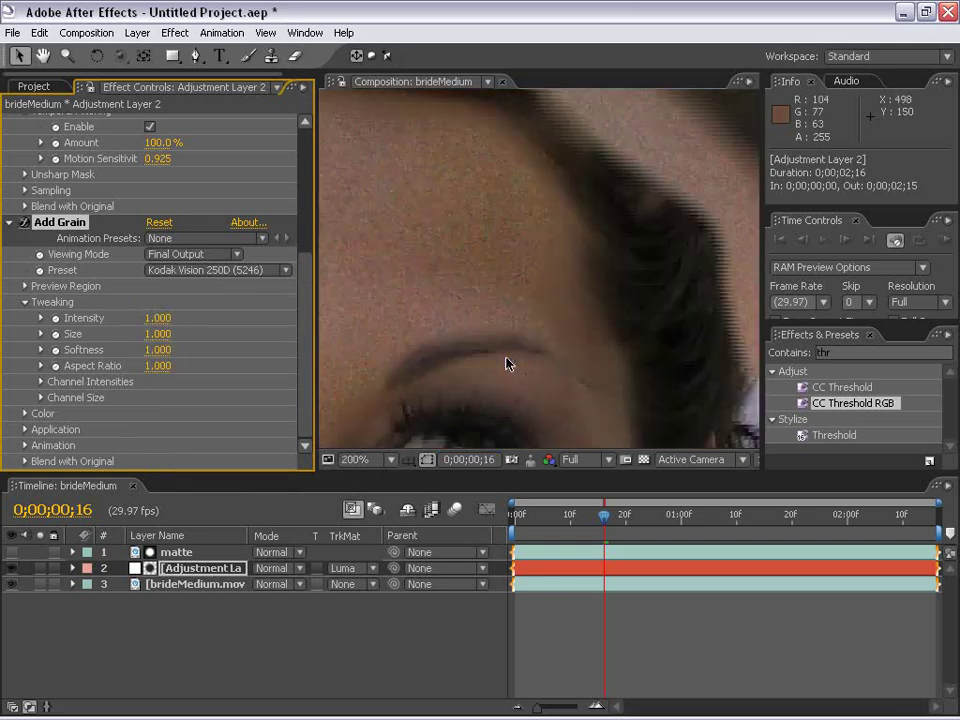
{"action": "key", "text": "h"}
{"action": "scroll", "coordinate": [489, 386], "scroll_direction": "down", "scroll_amount": 1}
{"action": "left_click_drag", "start_coordinate": [489, 386], "coordinate": [476, 332]}
{"action": "scroll", "coordinate": [500, 300], "scroll_direction": "up", "scroll_amount": 1}
{"action": "left_click_drag", "start_coordinate": [521, 285], "coordinate": [468, 385]}
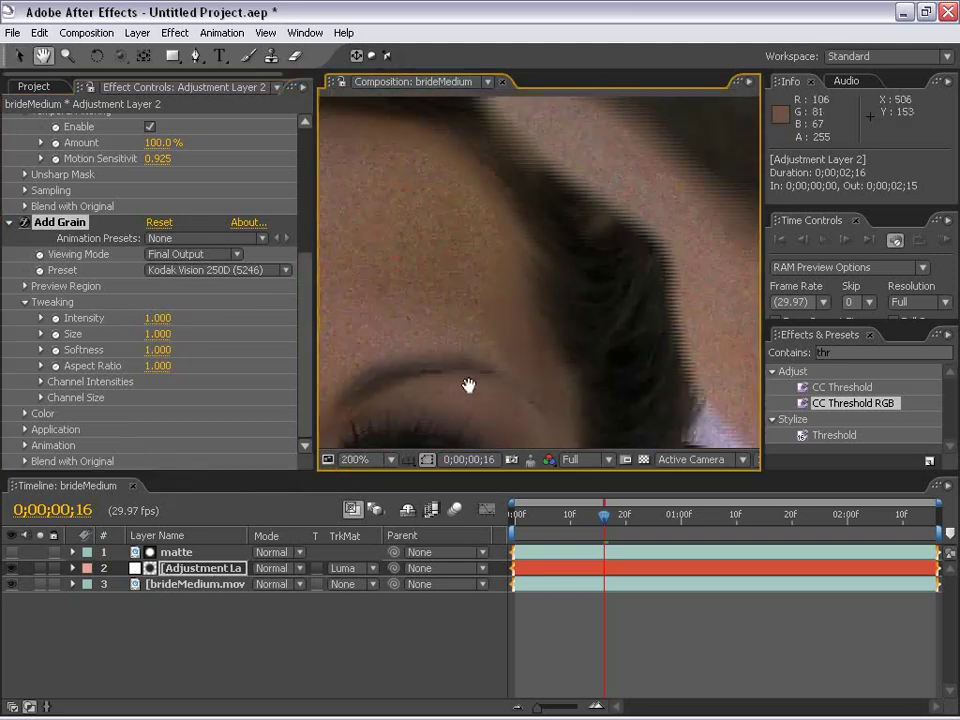
{"action": "scroll", "coordinate": [580, 290], "scroll_direction": "up", "scroll_amount": 1}
{"action": "left_click_drag", "start_coordinate": [525, 321], "coordinate": [604, 300]}
{"action": "scroll", "coordinate": [536, 283], "scroll_direction": "down", "scroll_amount": 2}
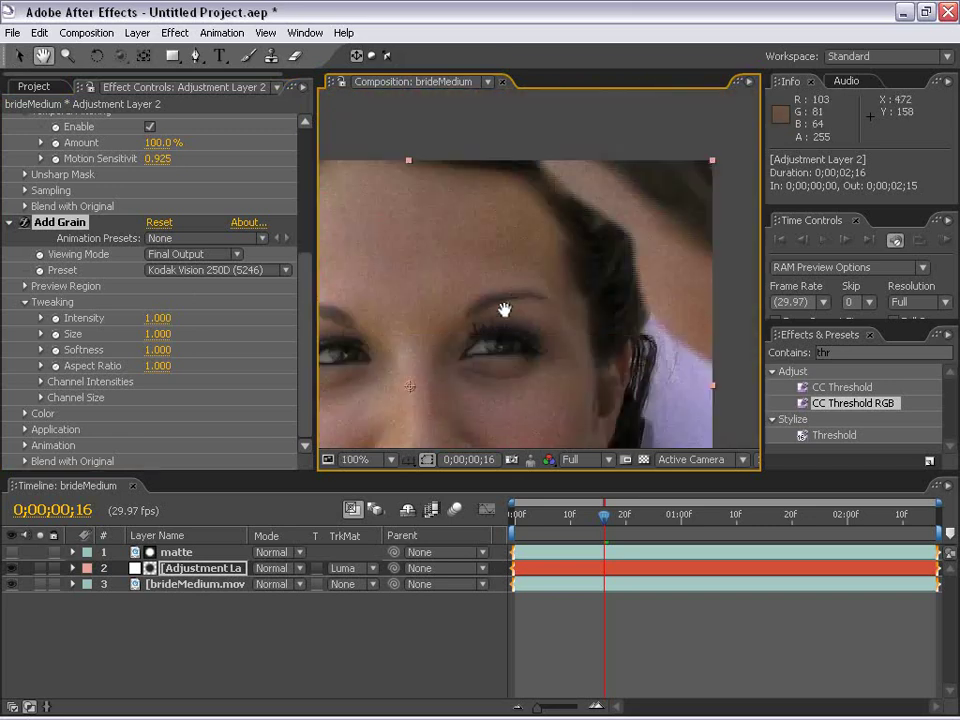
{"action": "left_click_drag", "start_coordinate": [505, 310], "coordinate": [525, 294]}
{"action": "scroll", "coordinate": [516, 321], "scroll_direction": "down", "scroll_amount": 1}
{"action": "scroll", "coordinate": [499, 319], "scroll_direction": "up", "scroll_amount": 1}
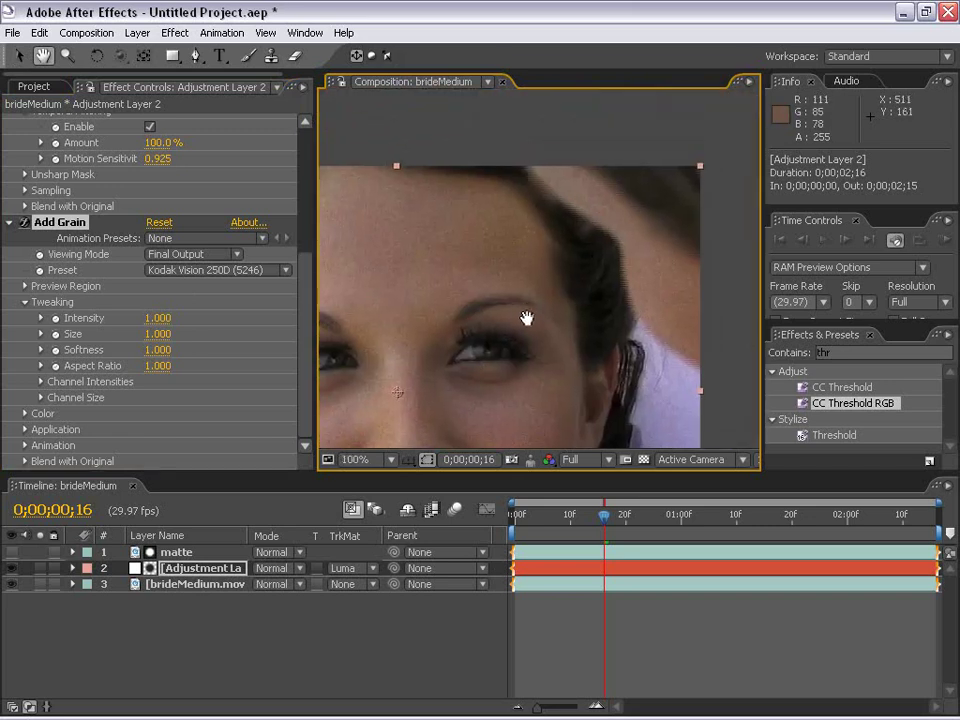
{"action": "scroll", "coordinate": [561, 236], "scroll_direction": "up", "scroll_amount": 1}
{"action": "left_click_drag", "start_coordinate": [561, 236], "coordinate": [526, 215]}
{"action": "scroll", "coordinate": [538, 302], "scroll_direction": "up", "scroll_amount": 1}
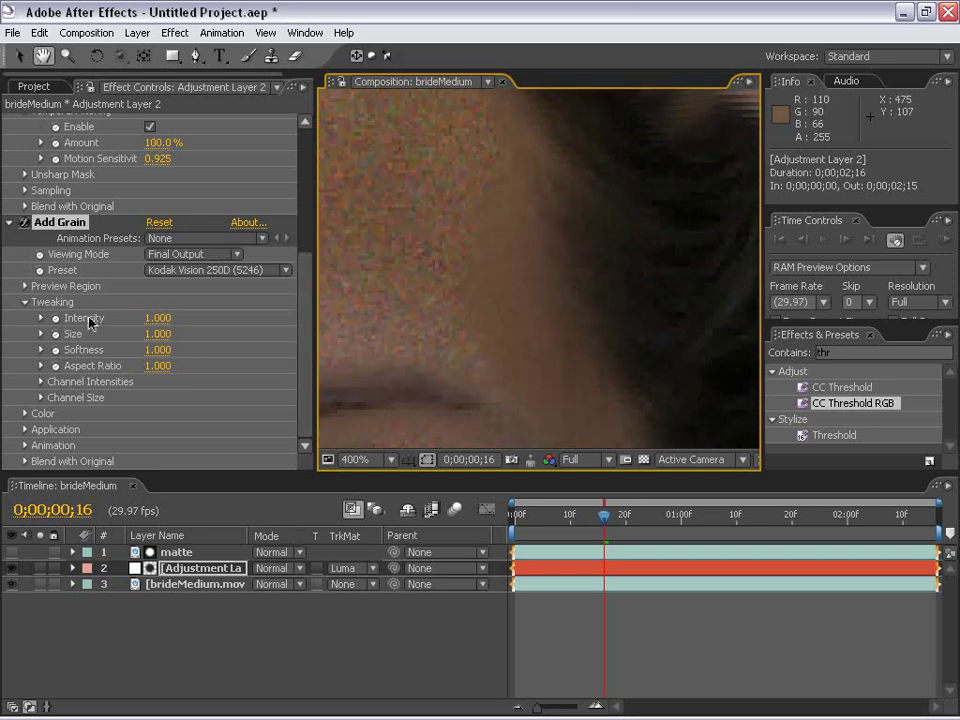
Set Add Grain's Intensity to 0.25 and its color Saturation to 0.25.
{"action": "left_click", "coordinate": [158, 318]}
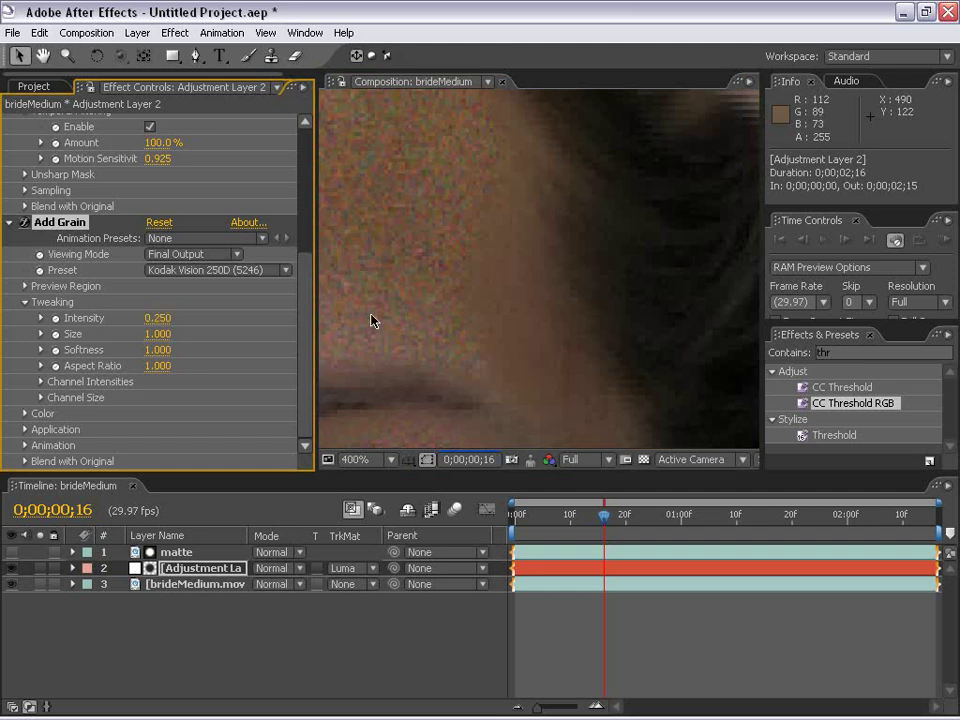
{"action": "left_click", "coordinate": [25, 415]}
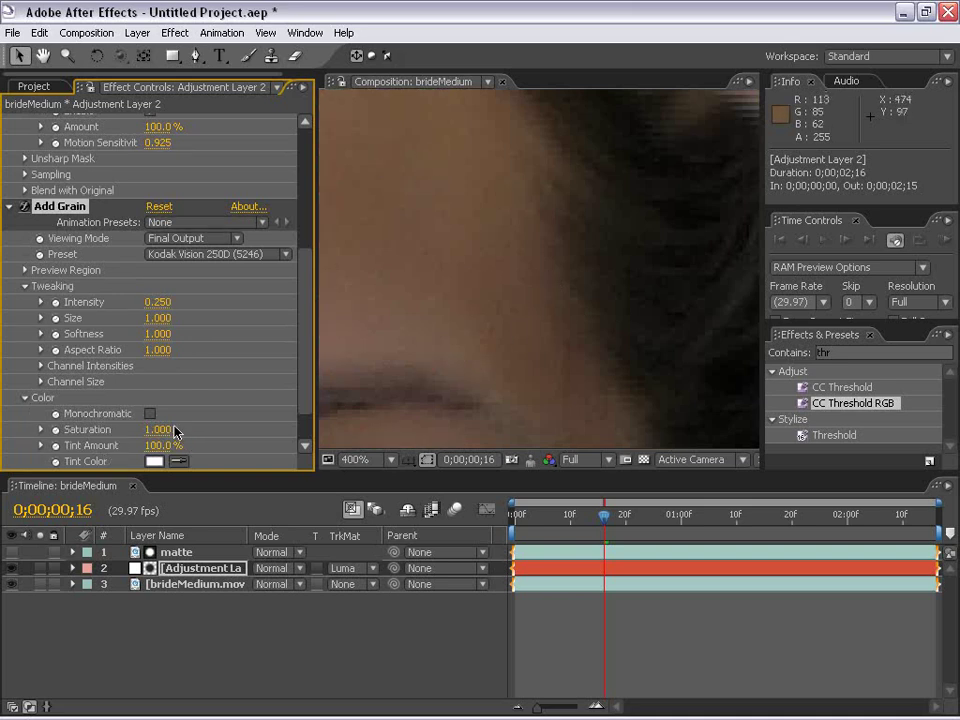
{"action": "scroll", "coordinate": [245, 296], "scroll_direction": "down", "scroll_amount": 3}
{"action": "left_click", "coordinate": [157, 381]}
{"action": "type", "text": ".25"}
{"action": "key", "text": "Return"}
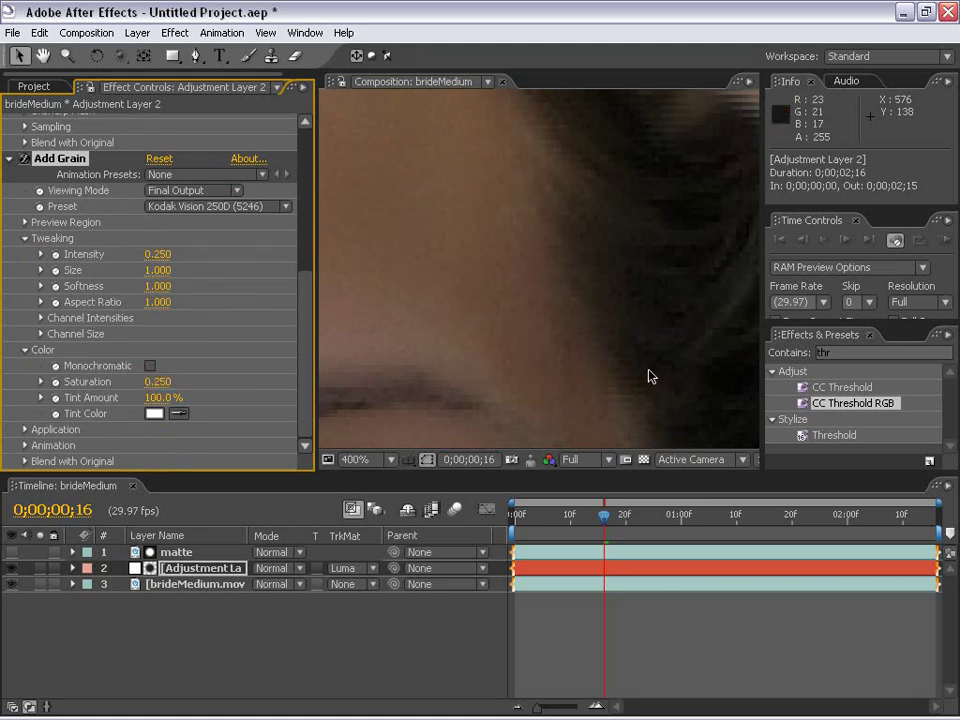
Set the grain's Aspect Ratio to 0.9 and its Softness to 1.1.
{"action": "type", "text": ".9"}
{"action": "left_click", "coordinate": [157, 286]}
{"action": "type", "text": "1.1"}
{"action": "key", "text": "Return"}
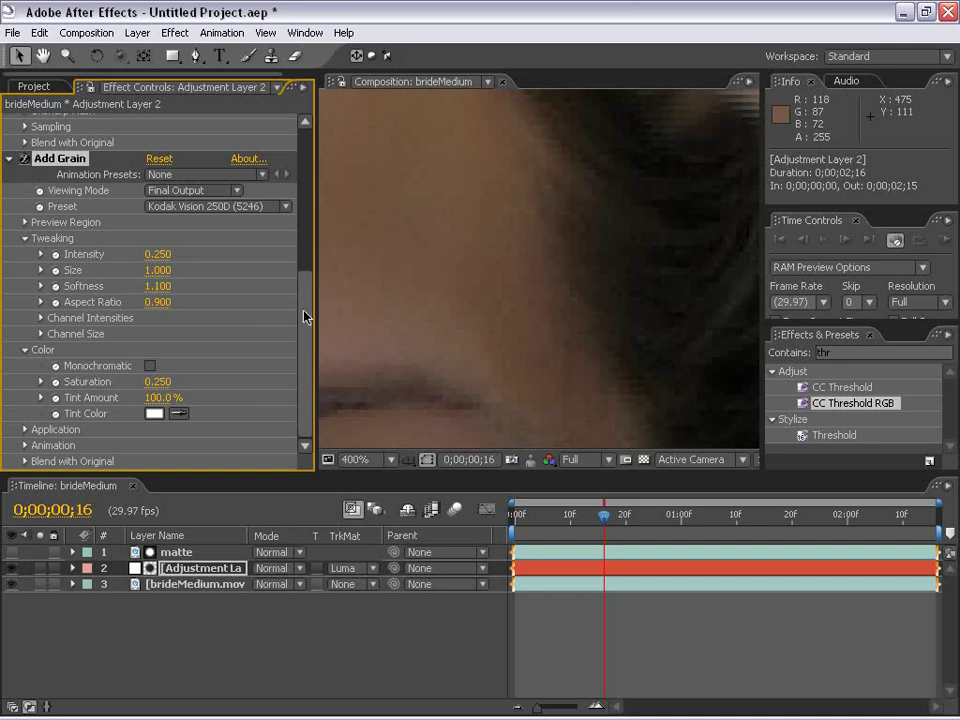
Set Add Grain's Size to 1.2 and lower its Intensity to 0.2.
{"action": "left_click", "coordinate": [157, 270]}
{"action": "type", "text": "1.2"}
{"action": "key", "text": "Return"}
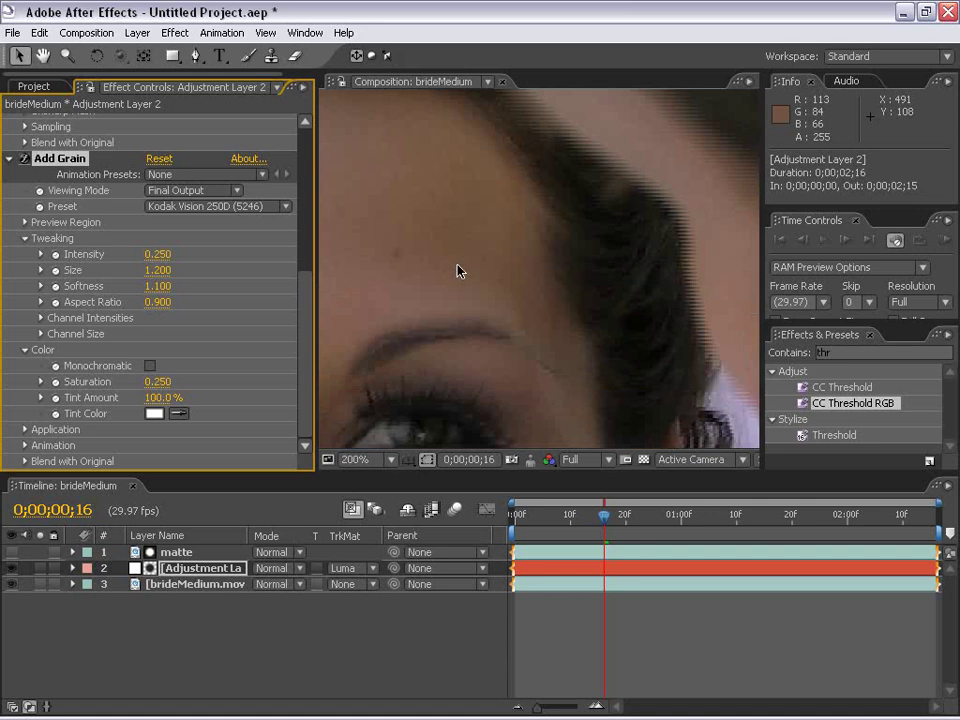
{"action": "key", "text": "h"}
{"action": "mouse_move", "coordinate": [446, 332]}
{"action": "left_mouse_down"}
{"action": "mouse_move", "coordinate": [729, 332]}
{"action": "mouse_move", "coordinate": [259, 242]}
{"action": "mouse_move", "coordinate": [459, 285]}
{"action": "mouse_move", "coordinate": [433, 335]}
{"action": "left_mouse_up"}
{"action": "key", "text": "v"}
{"action": "left_click", "coordinate": [157, 254]}
{"action": "type", "text": ".2"}
{"action": "key", "text": "Return"}
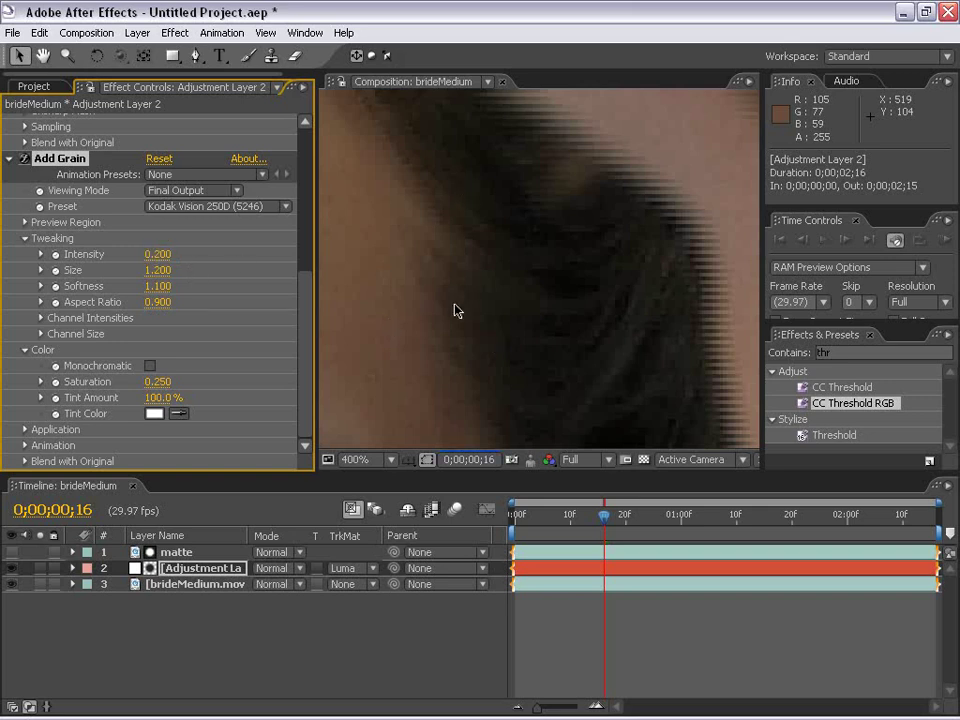
Examine the adjusted grain on the hairline, nose, cheek and mouth at 100% to 400% magnification.
{"action": "scroll", "coordinate": [455, 310], "scroll_direction": "down", "scroll_amount": 3}
{"action": "scroll", "coordinate": [455, 323], "scroll_direction": "up", "scroll_amount": 3}
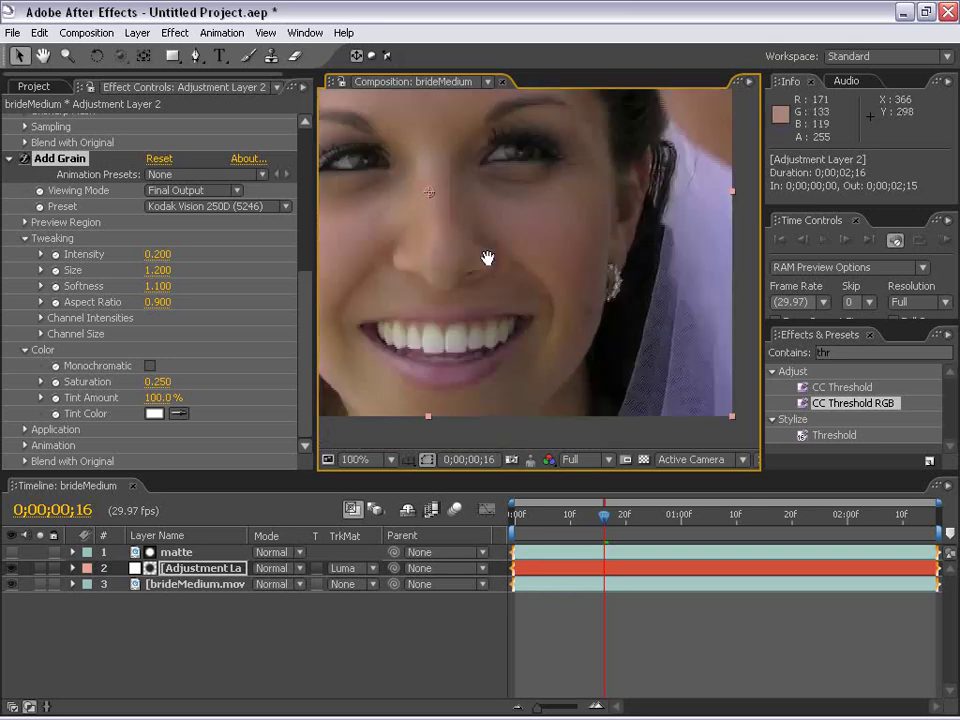
{"action": "scroll", "coordinate": [500, 316], "scroll_direction": "down", "scroll_amount": 2}
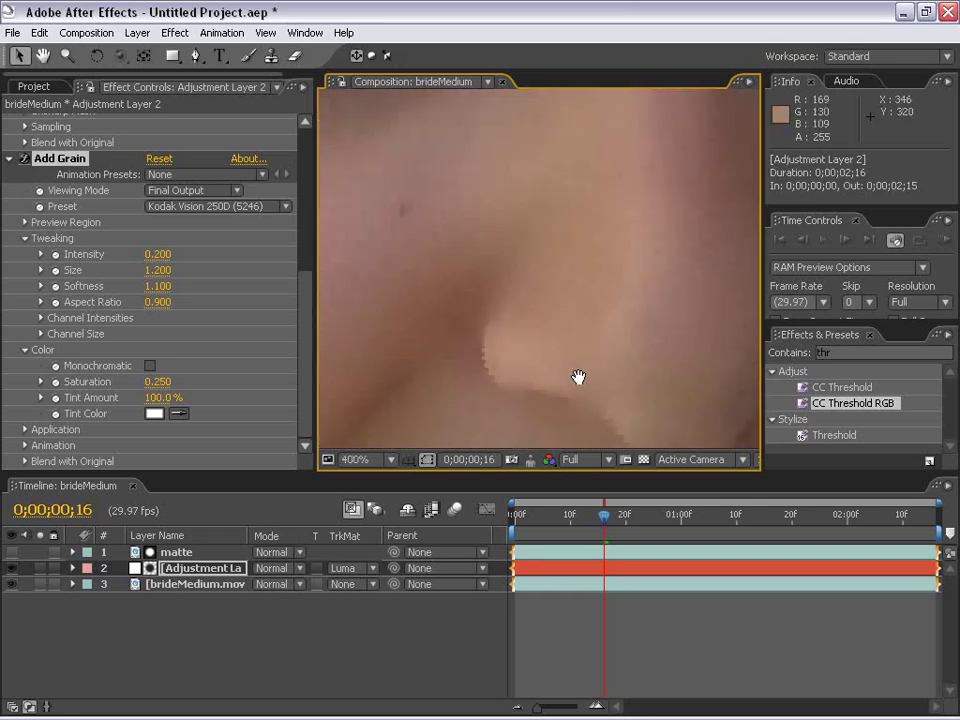
{"action": "left_click_drag", "start_coordinate": [495, 350], "coordinate": [570, 279]}
{"action": "scroll", "coordinate": [516, 348], "scroll_direction": "up", "scroll_amount": 2}
{"action": "mouse_move", "coordinate": [516, 348]}
{"action": "left_mouse_down"}
{"action": "mouse_move", "coordinate": [585, 285]}
{"action": "mouse_move", "coordinate": [388, 373]}
{"action": "mouse_move", "coordinate": [542, 321]}
{"action": "mouse_move", "coordinate": [506, 369]}
{"action": "left_mouse_up"}
{"action": "scroll", "coordinate": [506, 369], "scroll_direction": "down", "scroll_amount": 1}
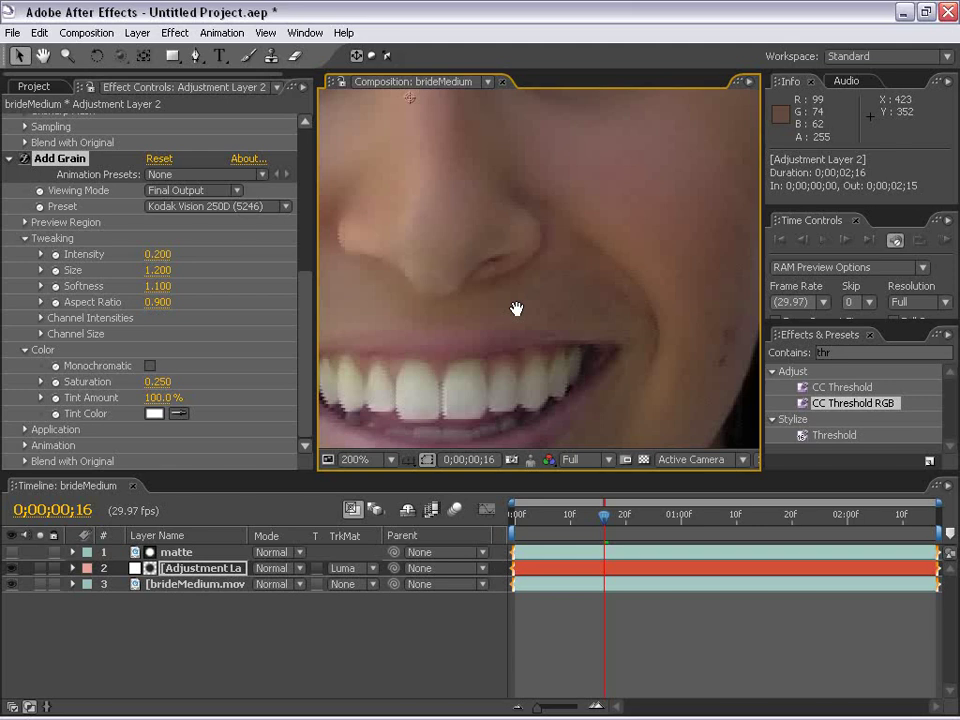
{"action": "scroll", "coordinate": [516, 308], "scroll_direction": "down", "scroll_amount": 1}
{"action": "left_click_drag", "start_coordinate": [510, 197], "coordinate": [547, 253]}
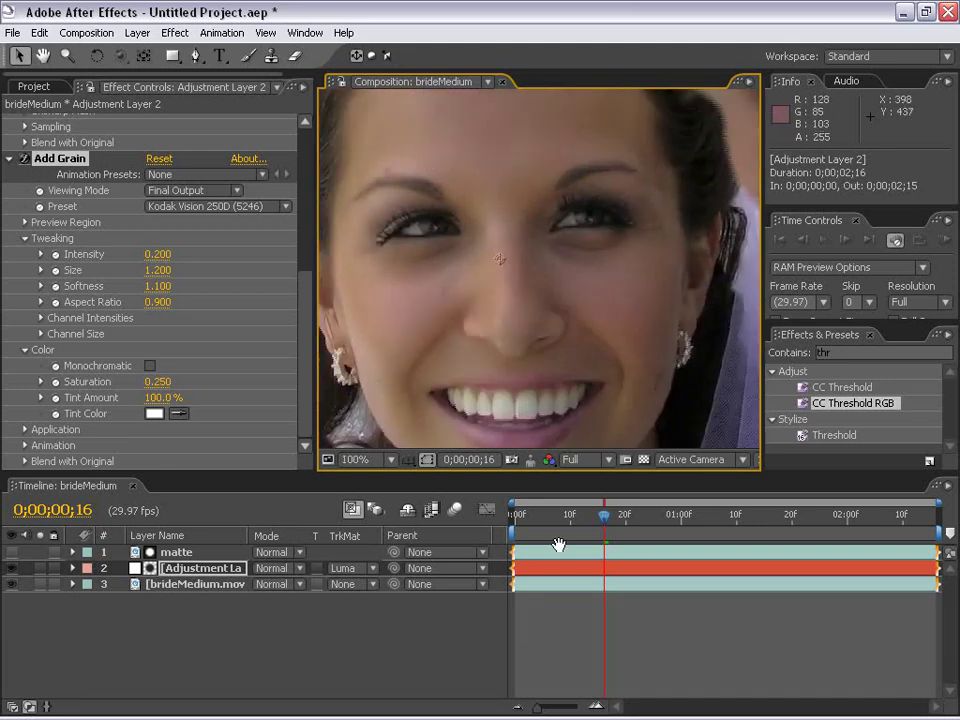
Hide the adjustment layer and compare the untreated frame with the stored snapshot around the forehead, mouth, nose and both eyes.
{"action": "left_click", "coordinate": [129, 614]}
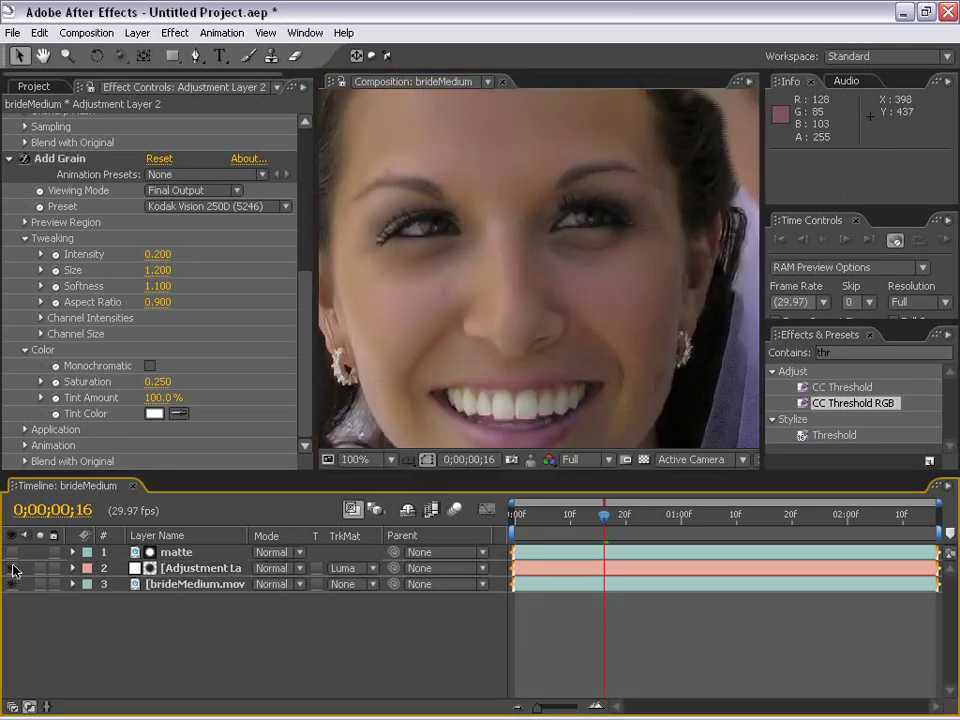
{"action": "left_click", "coordinate": [532, 461]}
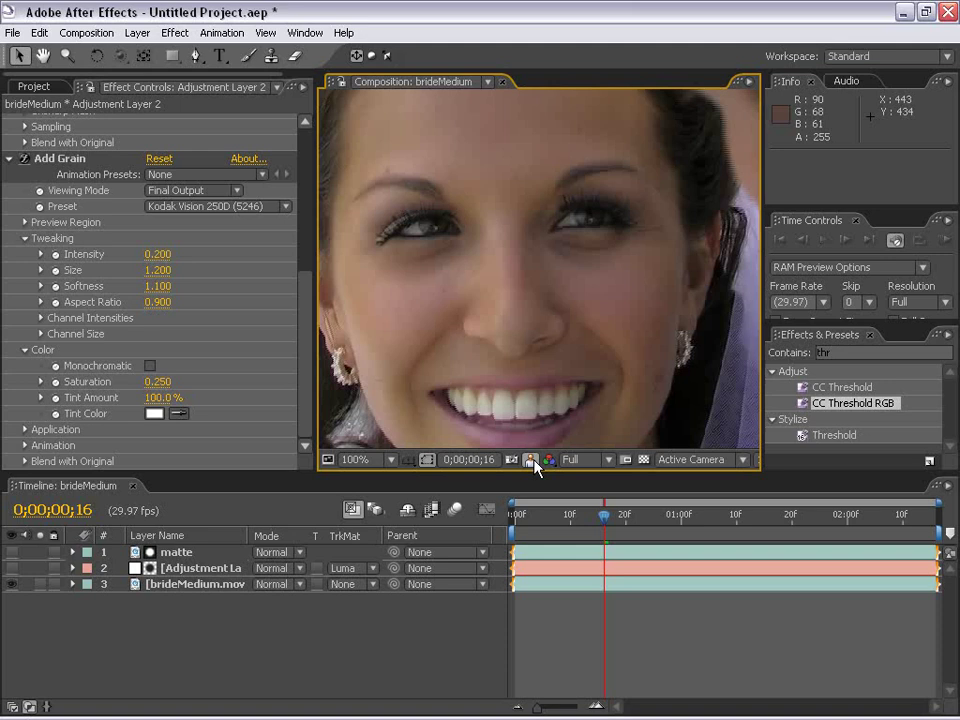
{"action": "scroll", "coordinate": [531, 440], "scroll_direction": "up", "scroll_amount": 1}
{"action": "left_click_drag", "start_coordinate": [524, 100], "coordinate": [581, 364]}
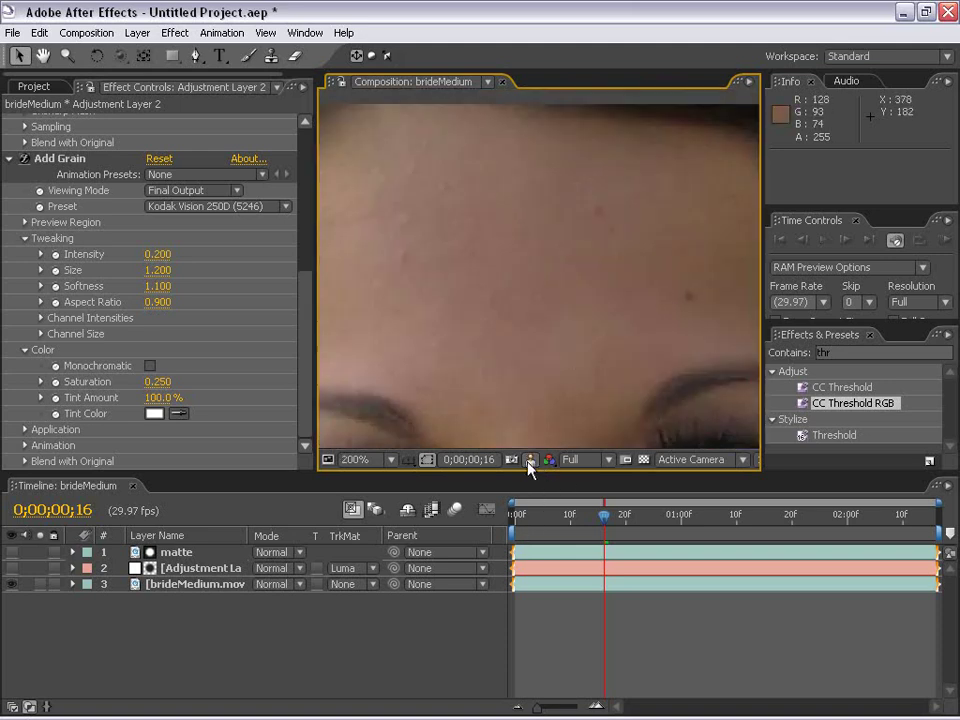
{"action": "scroll", "coordinate": [579, 349], "scroll_direction": "down", "scroll_amount": 1}
{"action": "left_click_drag", "start_coordinate": [579, 349], "coordinate": [589, 289]}
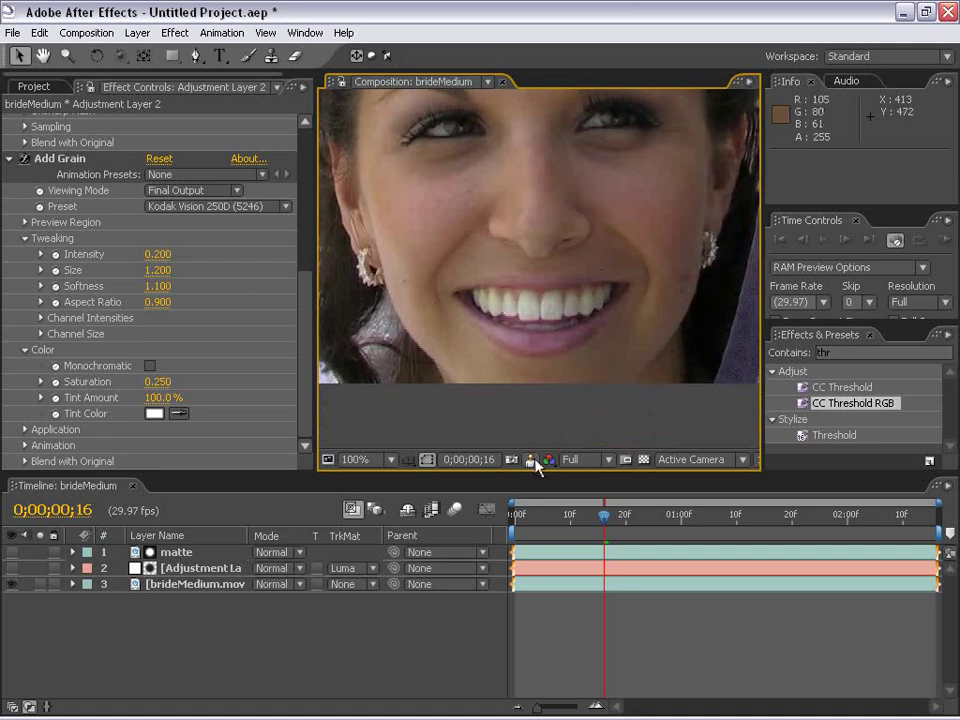
{"action": "scroll", "coordinate": [570, 354], "scroll_direction": "up", "scroll_amount": 1}
{"action": "left_click_drag", "start_coordinate": [570, 354], "coordinate": [568, 248]}
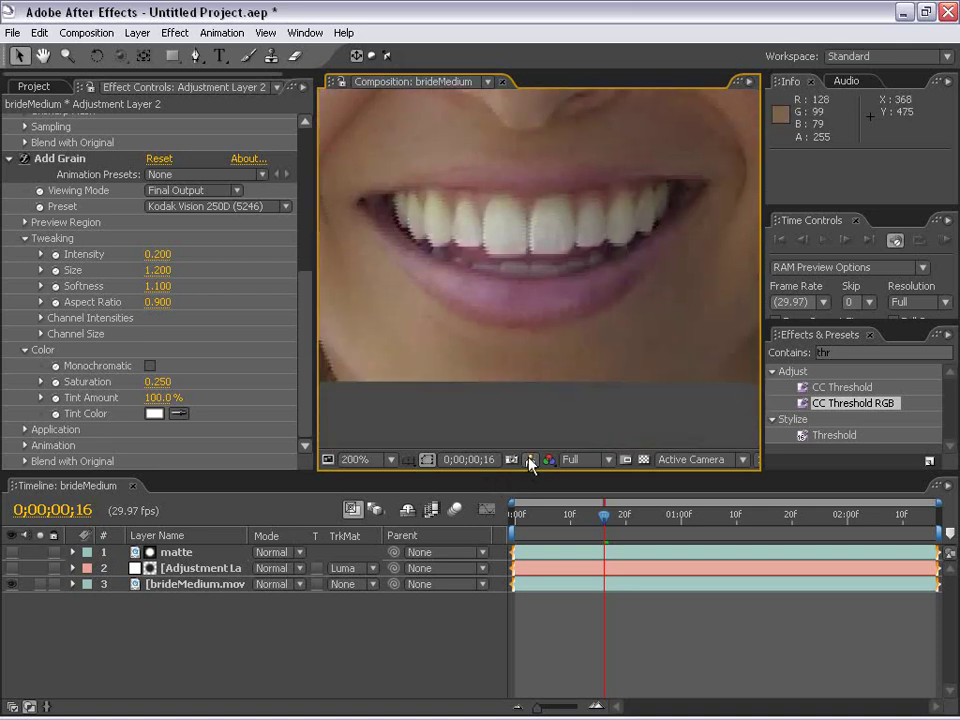
{"action": "scroll", "coordinate": [571, 187], "scroll_direction": "down", "scroll_amount": 1}
{"action": "scroll", "coordinate": [571, 187], "scroll_direction": "up", "scroll_amount": 1}
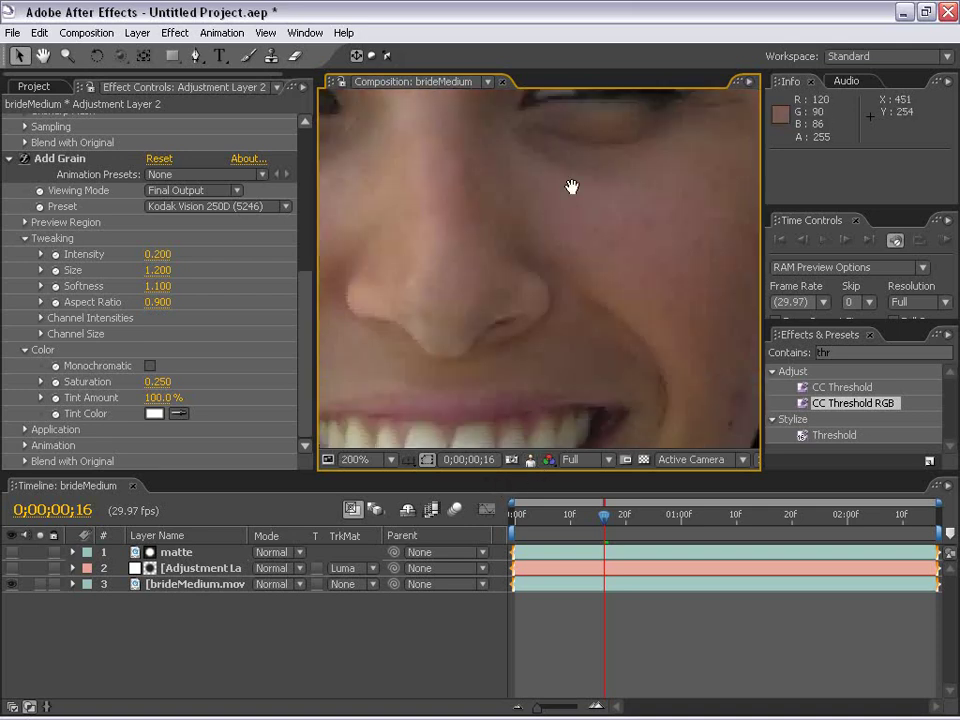
{"action": "left_click_drag", "start_coordinate": [571, 187], "coordinate": [566, 281]}
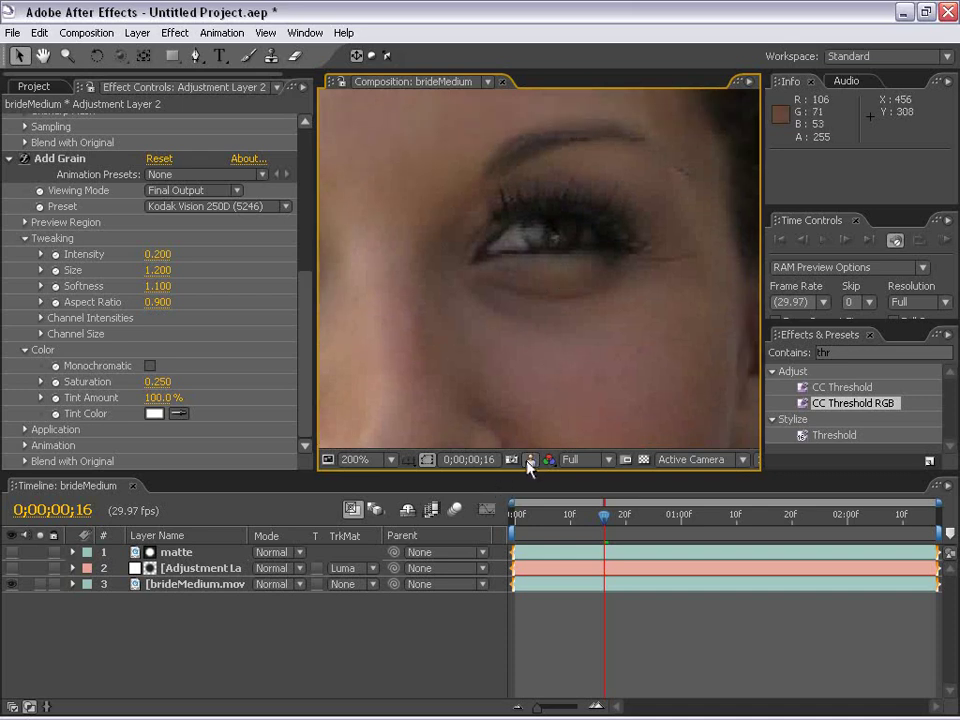
{"action": "left_click_drag", "start_coordinate": [424, 373], "coordinate": [688, 372]}
{"action": "left_click", "coordinate": [529, 463]}
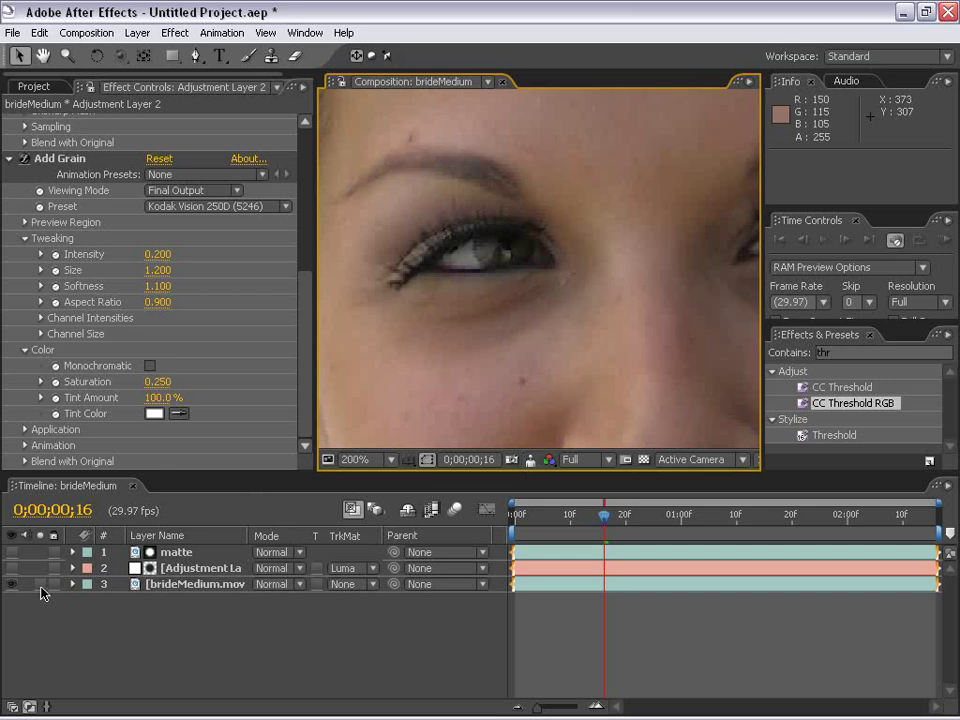
Turn the adjustment layer's visibility back on and review the treated face at 50% and 100% magnification.
{"action": "left_click", "coordinate": [11, 568]}
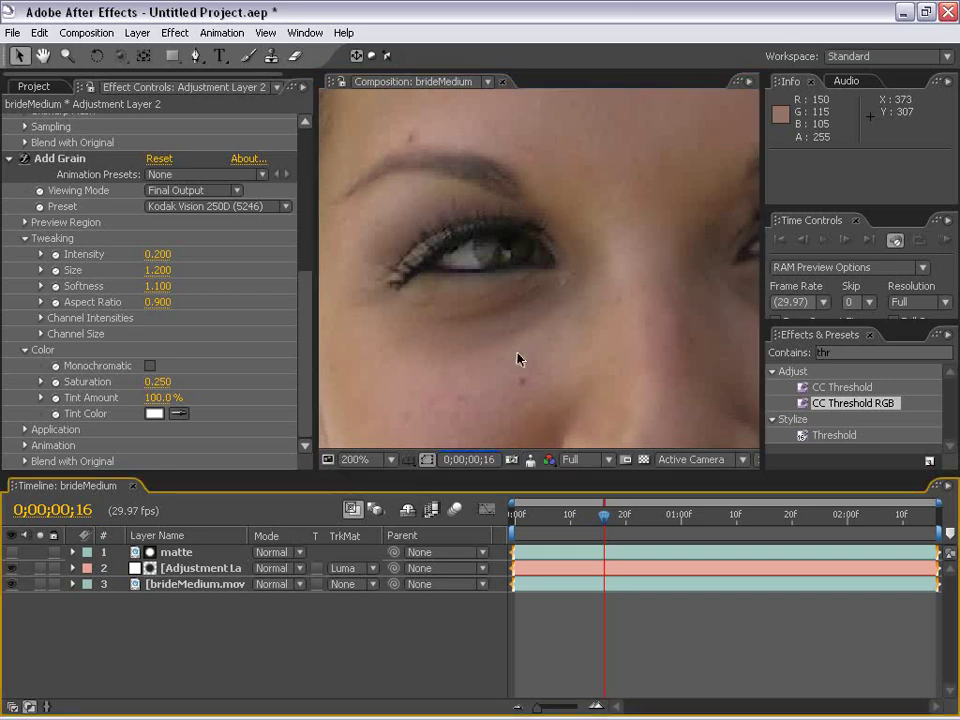
{"action": "scroll", "coordinate": [517, 359], "scroll_direction": "down", "scroll_amount": 1}
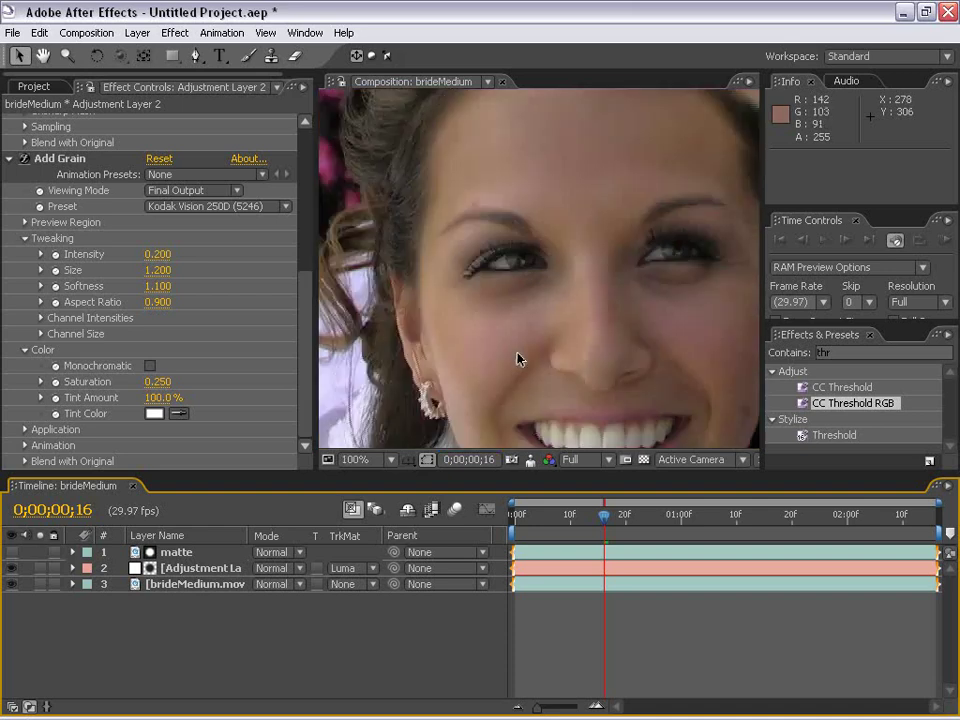
{"action": "scroll", "coordinate": [519, 350], "scroll_direction": "down", "scroll_amount": 1}
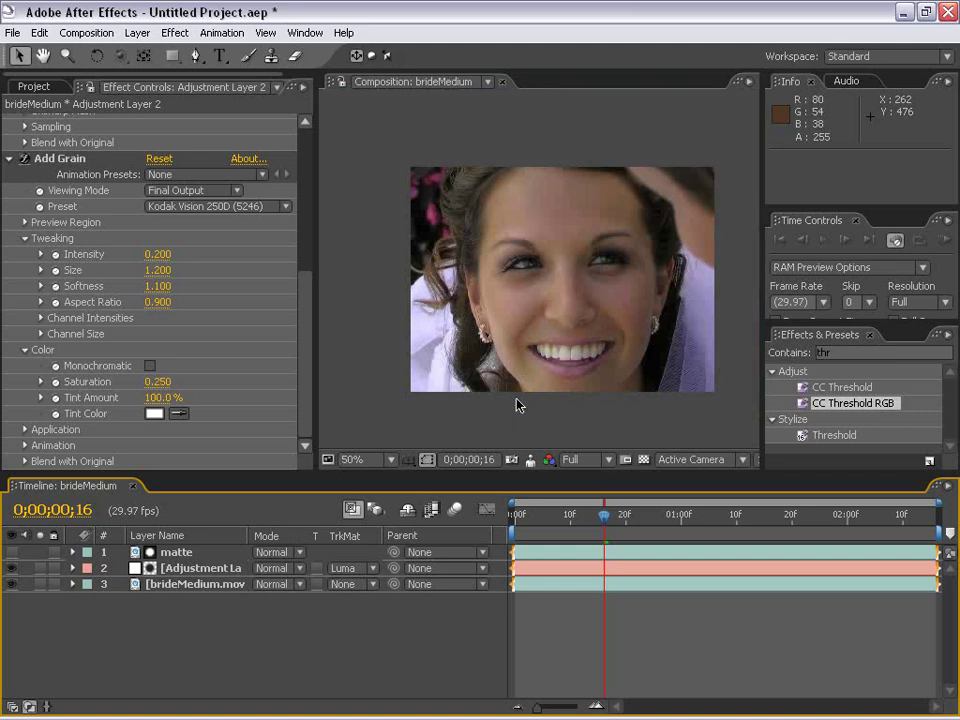
{"action": "left_click_drag", "start_coordinate": [517, 404], "coordinate": [537, 347]}
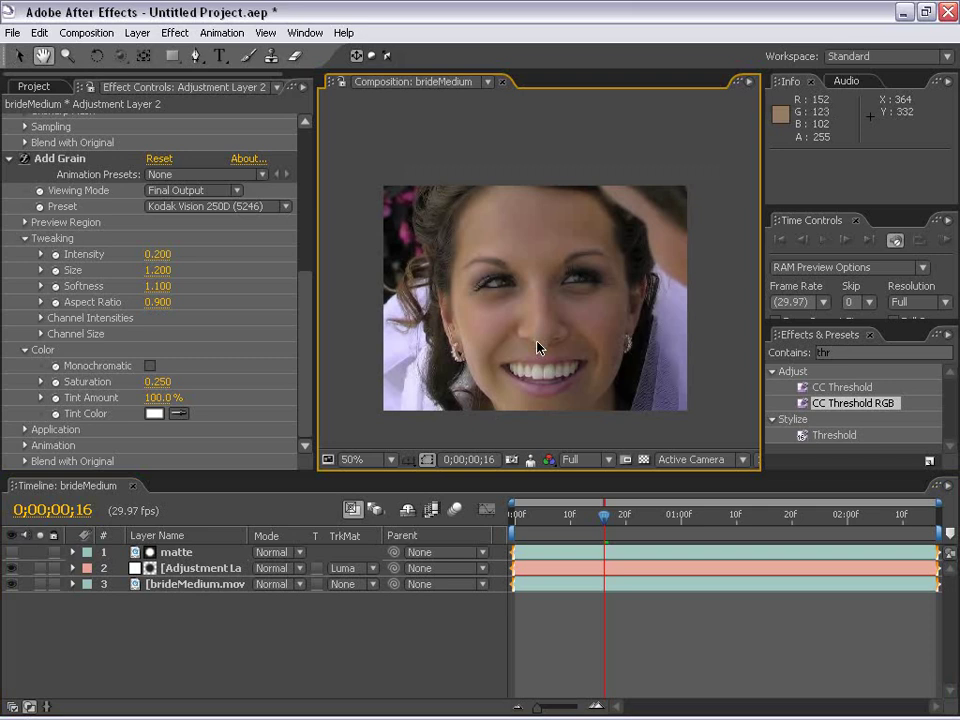
{"action": "scroll", "coordinate": [537, 347], "scroll_direction": "up", "scroll_amount": 2}
{"action": "left_click_drag", "start_coordinate": [504, 386], "coordinate": [545, 303]}
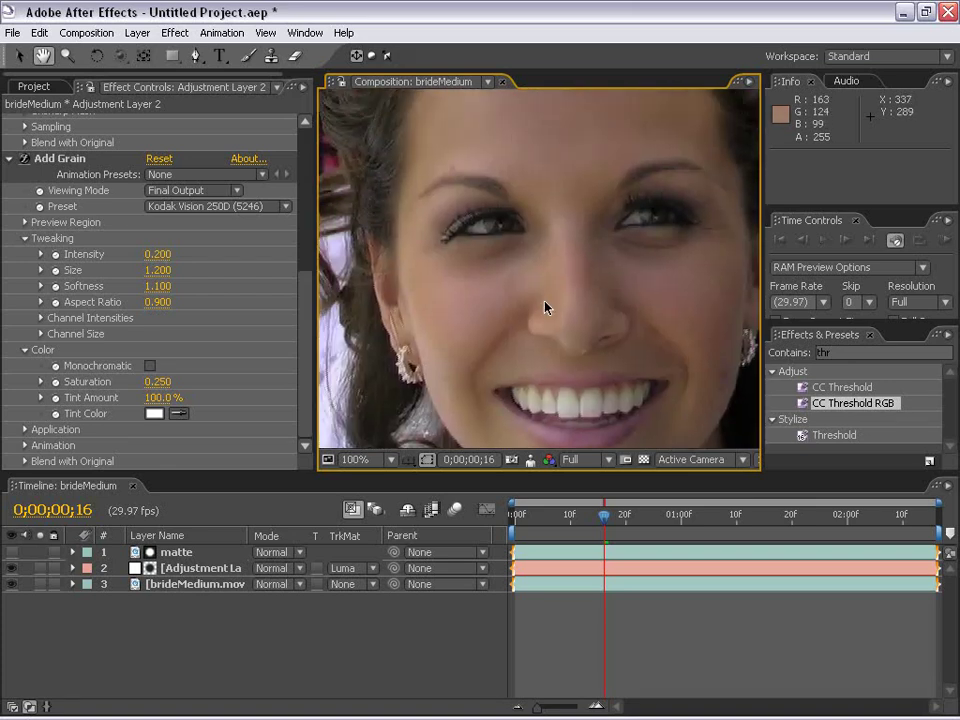